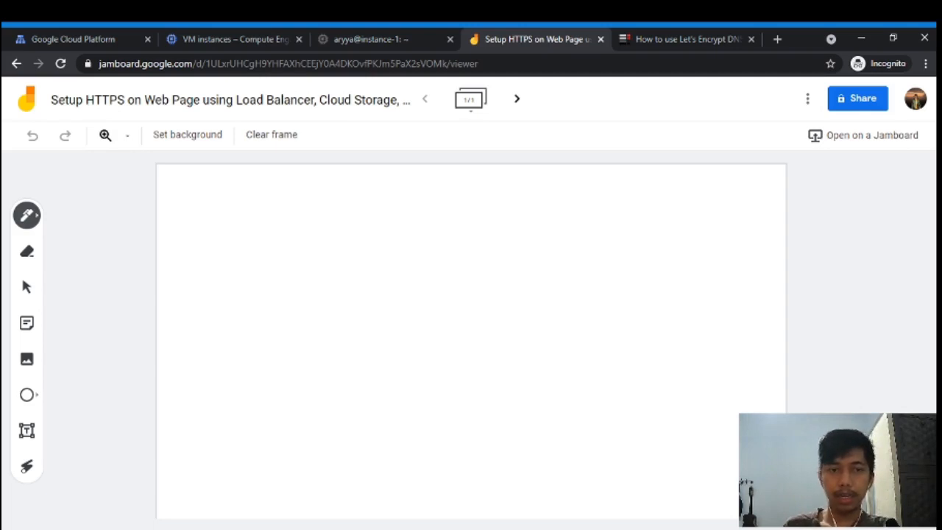
- Draw a stick-figure user with an arrow pointing to a box on its right
{"action": "left_click_drag", "start_coordinate": [195, 178], "coordinate": [196, 218]}
{"action": "mouse_move", "coordinate": [183, 203]}
{"action": "left_mouse_down"}
{"action": "mouse_move", "coordinate": [196, 195]}
{"action": "mouse_move", "coordinate": [206, 207]}
{"action": "left_mouse_up"}
{"action": "mouse_move", "coordinate": [195, 221]}
{"action": "left_mouse_down"}
{"action": "mouse_move", "coordinate": [190, 229]}
{"action": "mouse_move", "coordinate": [209, 229]}
{"action": "left_mouse_up"}
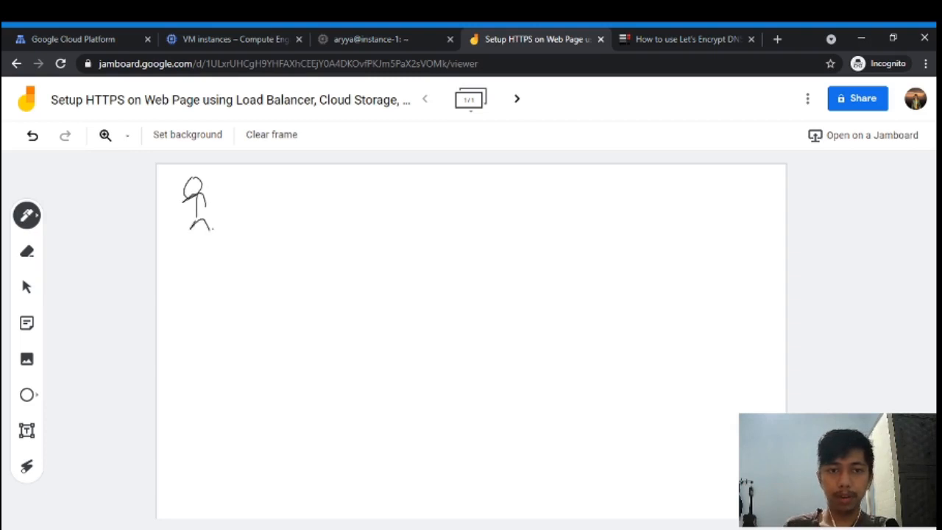
{"action": "mouse_move", "coordinate": [358, 211]}
{"action": "left_mouse_down"}
{"action": "mouse_move", "coordinate": [417, 172]}
{"action": "mouse_move", "coordinate": [442, 213]}
{"action": "mouse_move", "coordinate": [362, 216]}
{"action": "left_mouse_up"}
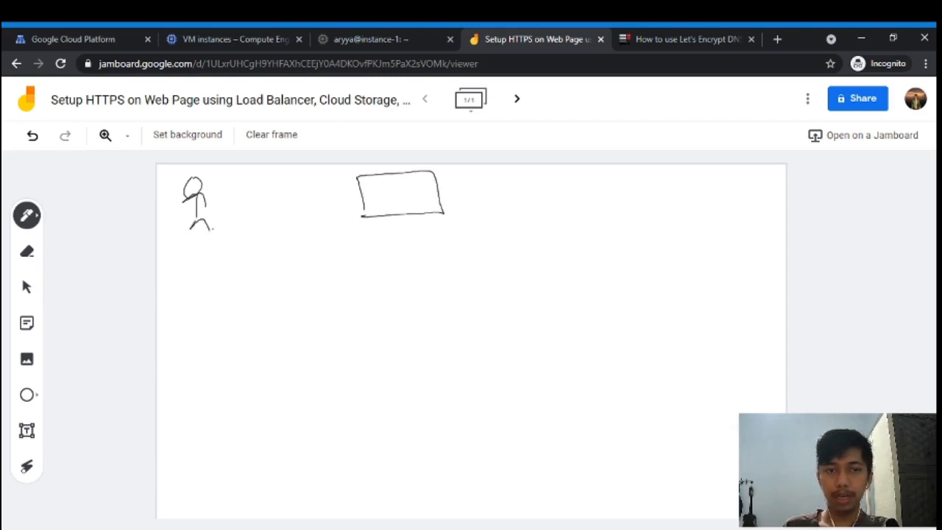
{"action": "mouse_move", "coordinate": [220, 205]}
{"action": "left_mouse_down"}
{"action": "mouse_move", "coordinate": [356, 191]}
{"action": "mouse_move", "coordinate": [347, 198]}
{"action": "left_mouse_up"}
- Label the box 'Cloud Storage' underneath, write 'html' inside it and 'http' to its right
{"action": "left_click_drag", "start_coordinate": [382, 232], "coordinate": [384, 251]}
{"action": "left_click_drag", "start_coordinate": [388, 249], "coordinate": [441, 230]}
{"action": "mouse_move", "coordinate": [412, 259]}
{"action": "left_mouse_down"}
{"action": "mouse_move", "coordinate": [400, 273]}
{"action": "mouse_move", "coordinate": [448, 263]}
{"action": "mouse_move", "coordinate": [461, 275]}
{"action": "left_mouse_up"}
{"action": "mouse_move", "coordinate": [382, 191]}
{"action": "left_mouse_down"}
{"action": "mouse_move", "coordinate": [388, 208]}
{"action": "mouse_move", "coordinate": [398, 197]}
{"action": "left_mouse_up"}
{"action": "mouse_move", "coordinate": [399, 185]}
{"action": "left_mouse_down"}
{"action": "mouse_move", "coordinate": [401, 203]}
{"action": "mouse_move", "coordinate": [410, 193]}
{"action": "left_mouse_up"}
{"action": "mouse_move", "coordinate": [409, 202]}
{"action": "left_mouse_down"}
{"action": "mouse_move", "coordinate": [422, 191]}
{"action": "mouse_move", "coordinate": [427, 201]}
{"action": "left_mouse_up"}
{"action": "left_click_drag", "start_coordinate": [522, 186], "coordinate": [531, 206]}
{"action": "mouse_move", "coordinate": [538, 184]}
{"action": "left_mouse_down"}
{"action": "mouse_move", "coordinate": [539, 203]}
{"action": "mouse_move", "coordinate": [545, 195]}
{"action": "left_mouse_up"}
{"action": "mouse_move", "coordinate": [549, 181]}
{"action": "left_mouse_down"}
{"action": "mouse_move", "coordinate": [550, 203]}
{"action": "mouse_move", "coordinate": [556, 193]}
{"action": "left_mouse_up"}
{"action": "left_click_drag", "start_coordinate": [562, 189], "coordinate": [567, 214]}
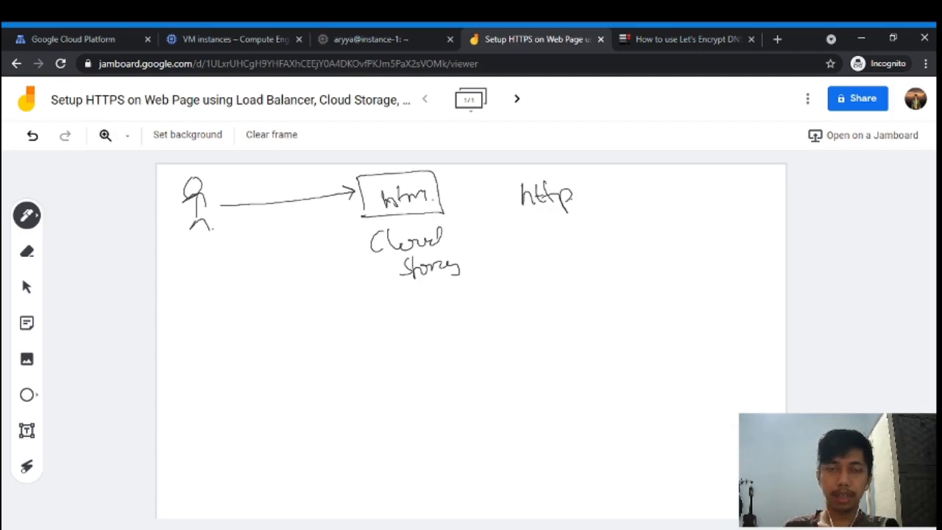
- Draw a second user lower down with an arrow to a box labelled LB
{"action": "left_click_drag", "start_coordinate": [211, 323], "coordinate": [213, 367]}
{"action": "mouse_move", "coordinate": [218, 333]}
{"action": "left_mouse_down"}
{"action": "mouse_move", "coordinate": [200, 351]}
{"action": "mouse_move", "coordinate": [219, 352]}
{"action": "left_mouse_up"}
{"action": "mouse_move", "coordinate": [200, 387]}
{"action": "left_mouse_down"}
{"action": "mouse_move", "coordinate": [213, 374]}
{"action": "mouse_move", "coordinate": [221, 386]}
{"action": "left_mouse_up"}
{"action": "left_click_drag", "start_coordinate": [250, 350], "coordinate": [327, 344]}
{"action": "mouse_move", "coordinate": [317, 339]}
{"action": "left_mouse_down"}
{"action": "mouse_move", "coordinate": [318, 356]}
{"action": "mouse_move", "coordinate": [402, 370]}
{"action": "left_mouse_up"}
{"action": "mouse_move", "coordinate": [361, 382]}
{"action": "left_mouse_down"}
{"action": "mouse_move", "coordinate": [362, 397]}
{"action": "mouse_move", "coordinate": [389, 401]}
{"action": "left_mouse_up"}
{"action": "mouse_move", "coordinate": [390, 381]}
{"action": "left_mouse_down"}
{"action": "mouse_move", "coordinate": [391, 401]}
{"action": "mouse_move", "coordinate": [404, 398]}
{"action": "mouse_move", "coordinate": [398, 404]}
{"action": "left_mouse_up"}
{"action": "mouse_move", "coordinate": [430, 353]}
{"action": "left_mouse_down"}
{"action": "mouse_move", "coordinate": [470, 351]}
{"action": "mouse_move", "coordinate": [463, 359]}
{"action": "left_mouse_up"}
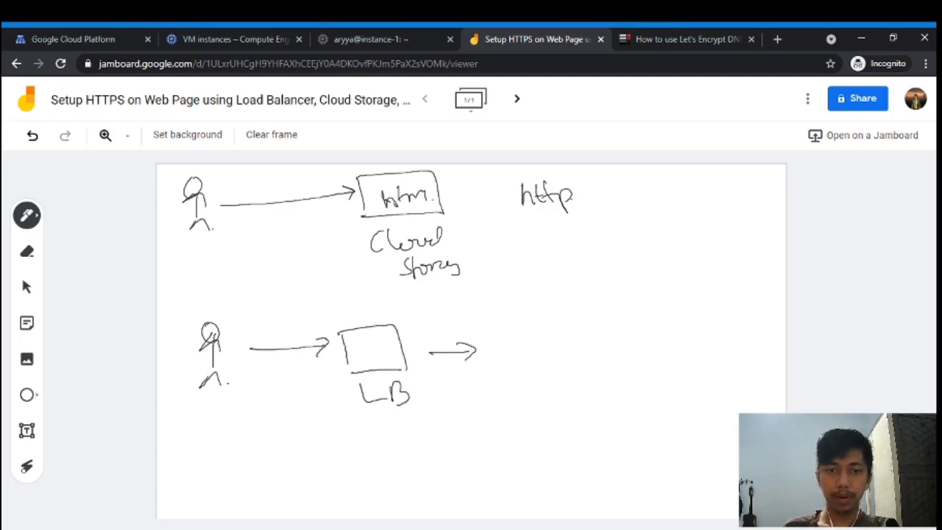
- Draw an arrow from LB to a second box labelled 'Cloud Storage'
{"action": "left_click_drag", "start_coordinate": [506, 330], "coordinate": [511, 362]}
{"action": "mouse_move", "coordinate": [504, 328]}
{"action": "left_mouse_down"}
{"action": "mouse_move", "coordinate": [584, 322]}
{"action": "mouse_move", "coordinate": [619, 363]}
{"action": "left_mouse_up"}
{"action": "left_click_drag", "start_coordinate": [510, 370], "coordinate": [598, 367]}
{"action": "left_click_drag", "start_coordinate": [533, 388], "coordinate": [535, 402]}
{"action": "left_click_drag", "start_coordinate": [549, 391], "coordinate": [565, 395]}
{"action": "mouse_move", "coordinate": [574, 391]}
{"action": "left_mouse_down"}
{"action": "mouse_move", "coordinate": [578, 382]}
{"action": "mouse_move", "coordinate": [578, 399]}
{"action": "left_mouse_up"}
{"action": "mouse_move", "coordinate": [555, 414]}
{"action": "left_mouse_down"}
{"action": "mouse_move", "coordinate": [546, 439]}
{"action": "mouse_move", "coordinate": [560, 437]}
{"action": "left_mouse_up"}
{"action": "mouse_move", "coordinate": [566, 426]}
{"action": "left_mouse_down"}
{"action": "mouse_move", "coordinate": [572, 434]}
{"action": "mouse_move", "coordinate": [587, 424]}
{"action": "left_mouse_up"}
{"action": "left_click_drag", "start_coordinate": [598, 422], "coordinate": [604, 434]}
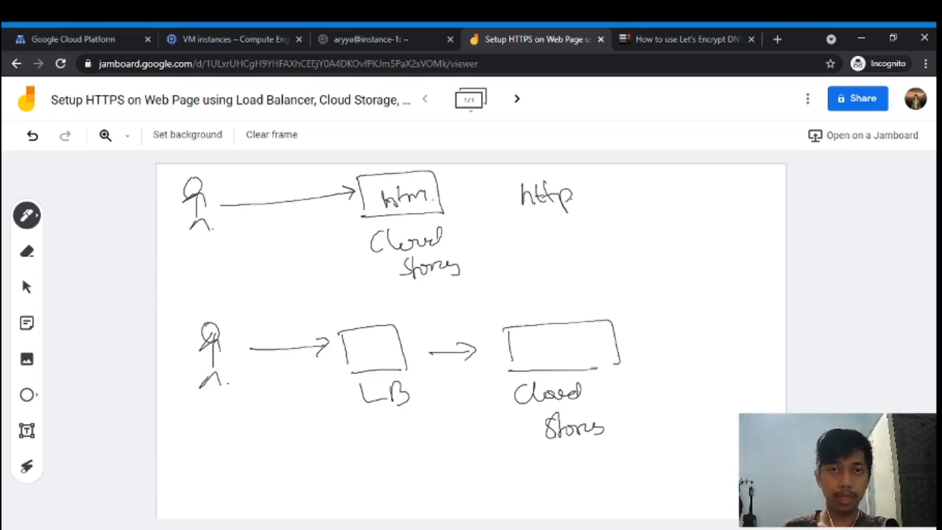
- Add an arrow from the upper diagram down to LB, circled steps 1 and 2, and a rectangle around Cloud Storage
{"action": "mouse_move", "coordinate": [375, 278]}
{"action": "left_mouse_down"}
{"action": "mouse_move", "coordinate": [374, 328]}
{"action": "mouse_move", "coordinate": [384, 324]}
{"action": "mouse_move", "coordinate": [365, 319]}
{"action": "left_mouse_up"}
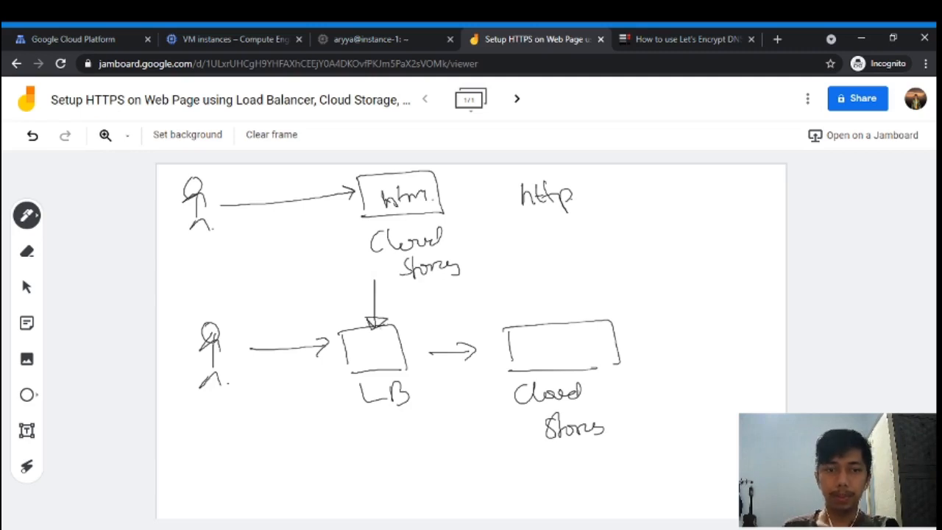
{"action": "left_click_drag", "start_coordinate": [324, 401], "coordinate": [327, 416]}
{"action": "mouse_move", "coordinate": [329, 393]}
{"action": "left_mouse_down"}
{"action": "mouse_move", "coordinate": [317, 418]}
{"action": "mouse_move", "coordinate": [329, 393]}
{"action": "left_mouse_up"}
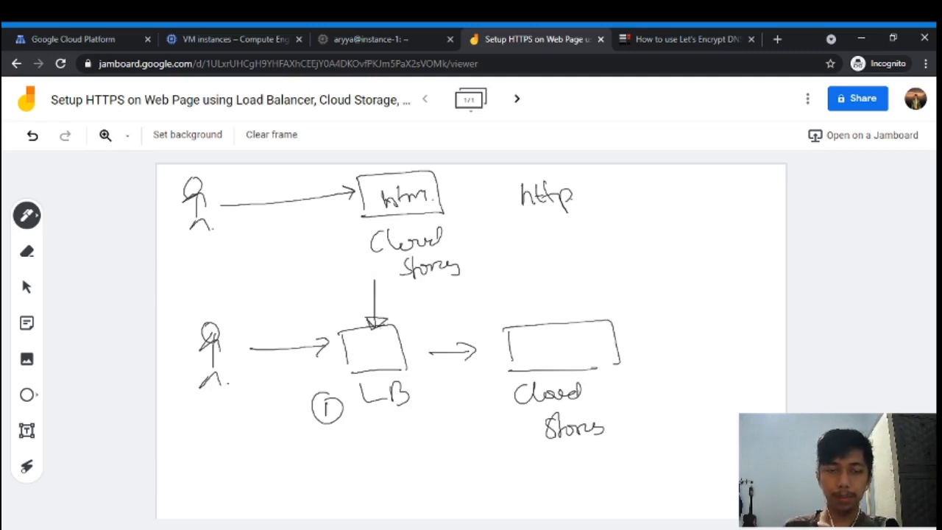
{"action": "mouse_move", "coordinate": [435, 385]}
{"action": "left_mouse_down"}
{"action": "mouse_move", "coordinate": [449, 402]}
{"action": "mouse_move", "coordinate": [446, 380]}
{"action": "left_mouse_up"}
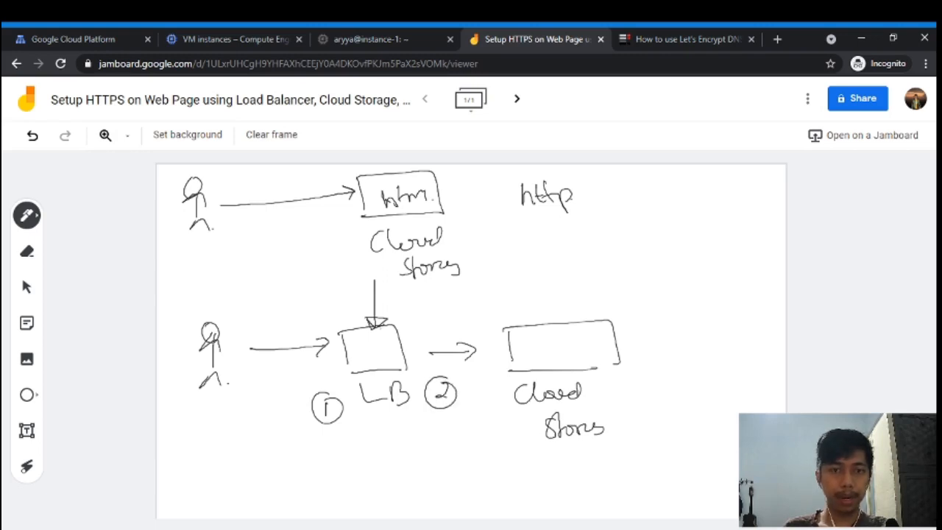
{"action": "mouse_move", "coordinate": [484, 407]}
{"action": "left_mouse_down"}
{"action": "mouse_move", "coordinate": [481, 312]}
{"action": "mouse_move", "coordinate": [658, 301]}
{"action": "mouse_move", "coordinate": [656, 457]}
{"action": "mouse_move", "coordinate": [467, 465]}
{"action": "left_mouse_up"}
{"action": "left_click_drag", "start_coordinate": [460, 392], "coordinate": [467, 463]}
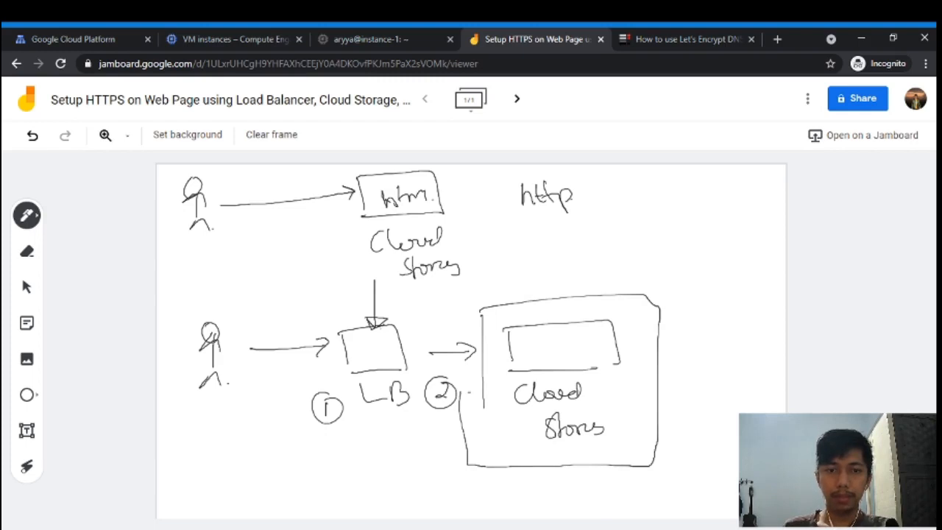
- Draw a curved arrow from LB to SSL and write Let's Encrypt pointing to VM
{"action": "mouse_move", "coordinate": [382, 335]}
{"action": "left_mouse_down"}
{"action": "mouse_move", "coordinate": [525, 269]}
{"action": "mouse_move", "coordinate": [539, 274]}
{"action": "left_mouse_up"}
{"action": "left_click_drag", "start_coordinate": [551, 256], "coordinate": [557, 275]}
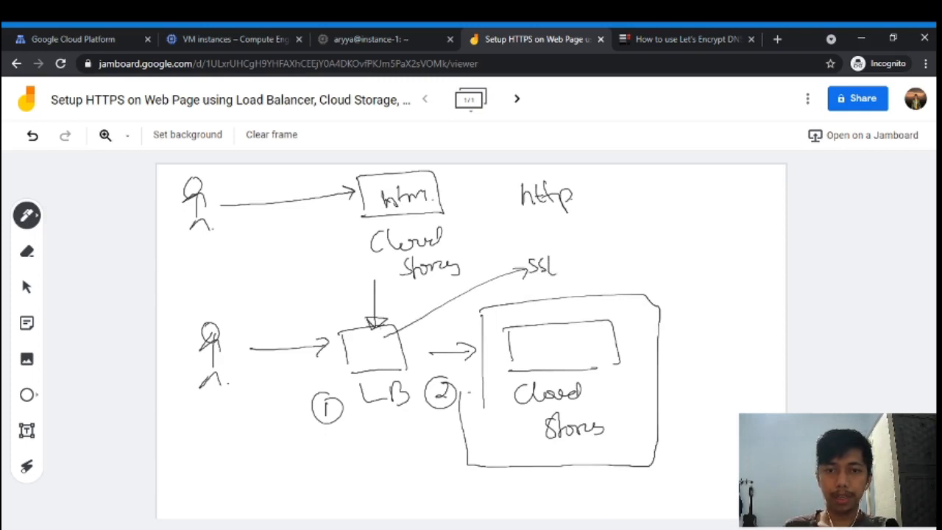
{"action": "left_click_drag", "start_coordinate": [595, 239], "coordinate": [612, 266]}
{"action": "mouse_move", "coordinate": [627, 253]}
{"action": "left_mouse_down"}
{"action": "mouse_move", "coordinate": [621, 266]}
{"action": "mouse_move", "coordinate": [678, 256]}
{"action": "mouse_move", "coordinate": [694, 269]}
{"action": "mouse_move", "coordinate": [705, 257]}
{"action": "mouse_move", "coordinate": [672, 219]}
{"action": "mouse_move", "coordinate": [703, 200]}
{"action": "mouse_move", "coordinate": [721, 197]}
{"action": "mouse_move", "coordinate": [723, 207]}
{"action": "left_mouse_up"}
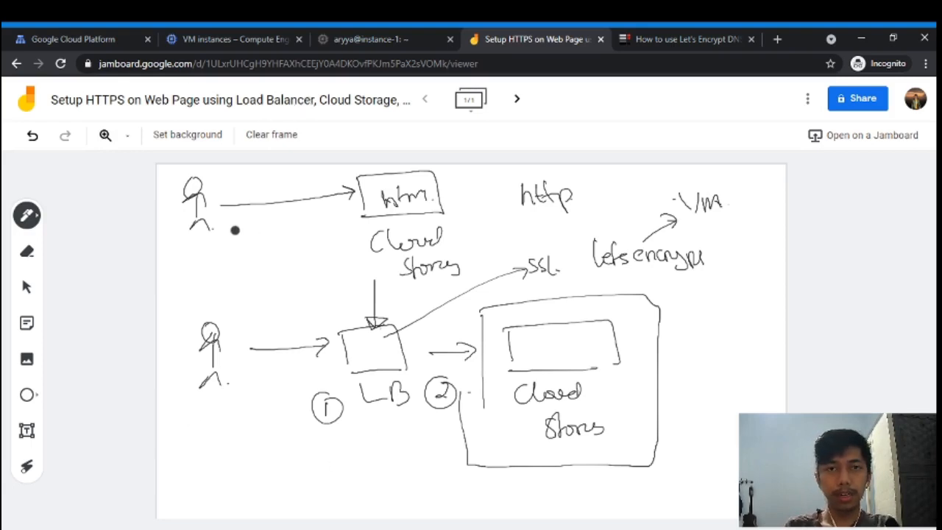
- Create an internet-facing HTTP(S) load balancer named 'static-web-example' and open its backend configuration
{"action": "left_click", "coordinate": [83, 37]}
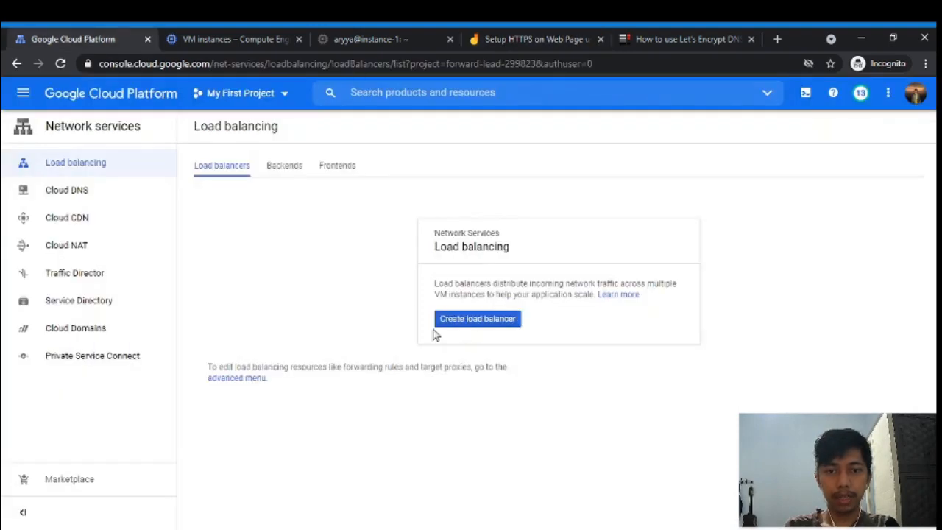
{"action": "left_click", "coordinate": [501, 325]}
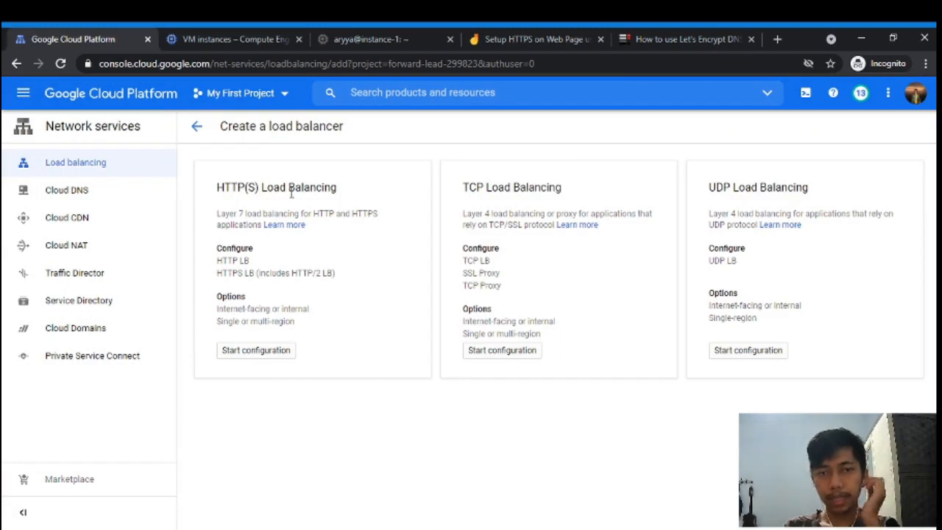
{"action": "left_click", "coordinate": [277, 351]}
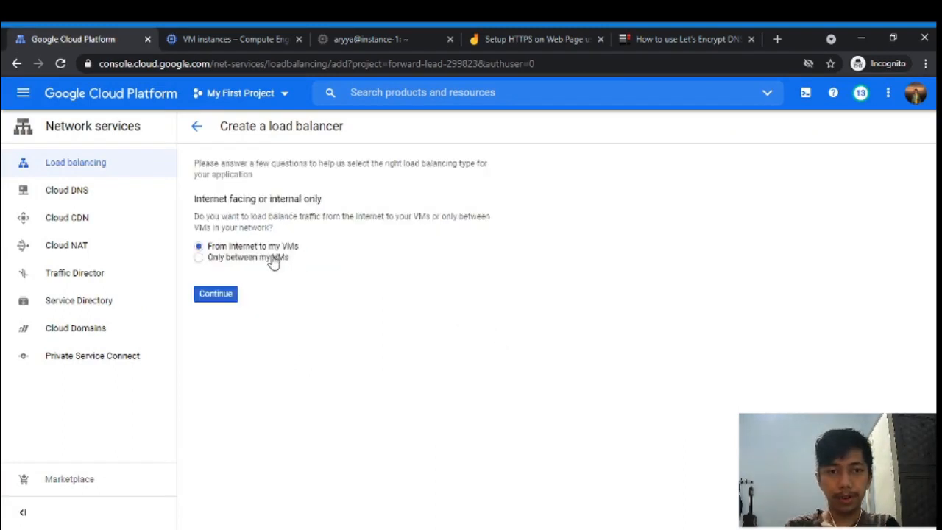
{"action": "left_click", "coordinate": [217, 292]}
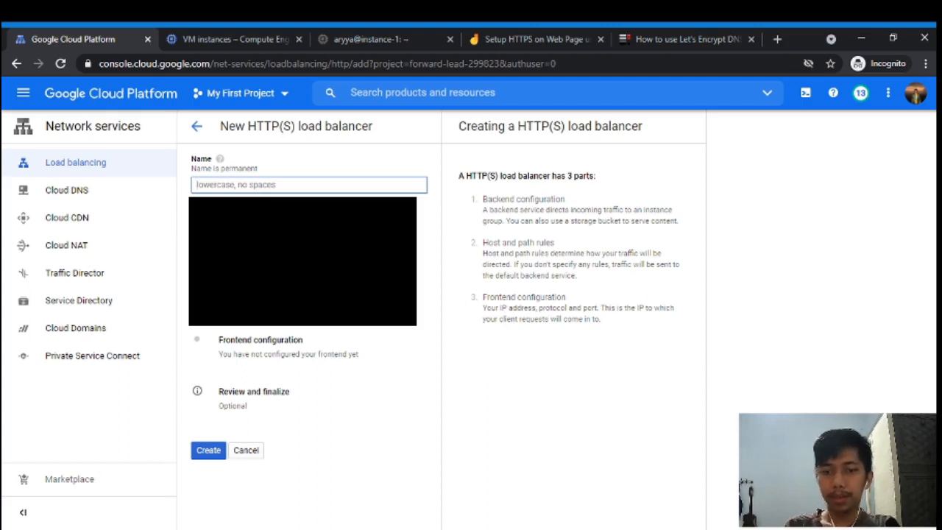
{"action": "type", "text": "stat"}
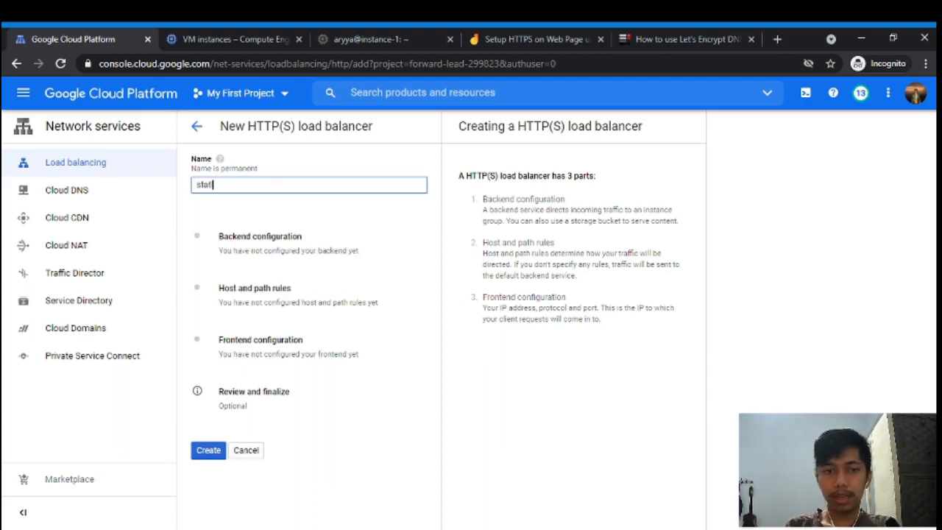
{"action": "type", "text": "ic-web"}
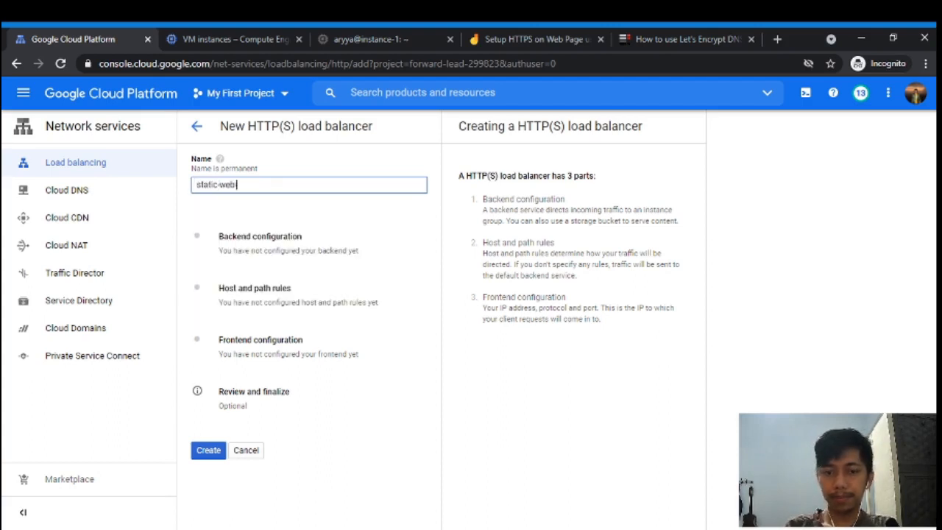
{"action": "type", "text": "-exa"}
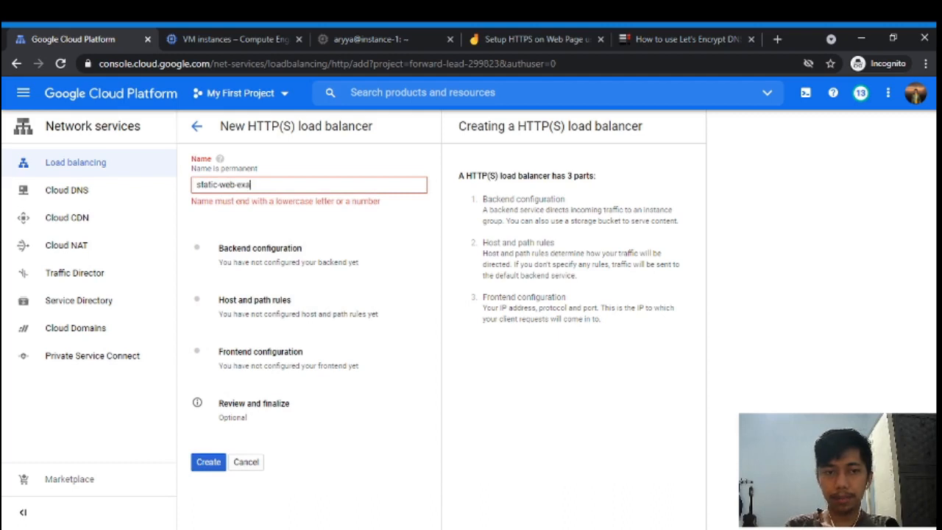
{"action": "type", "text": "mple"}
{"action": "left_click", "coordinate": [303, 238]}
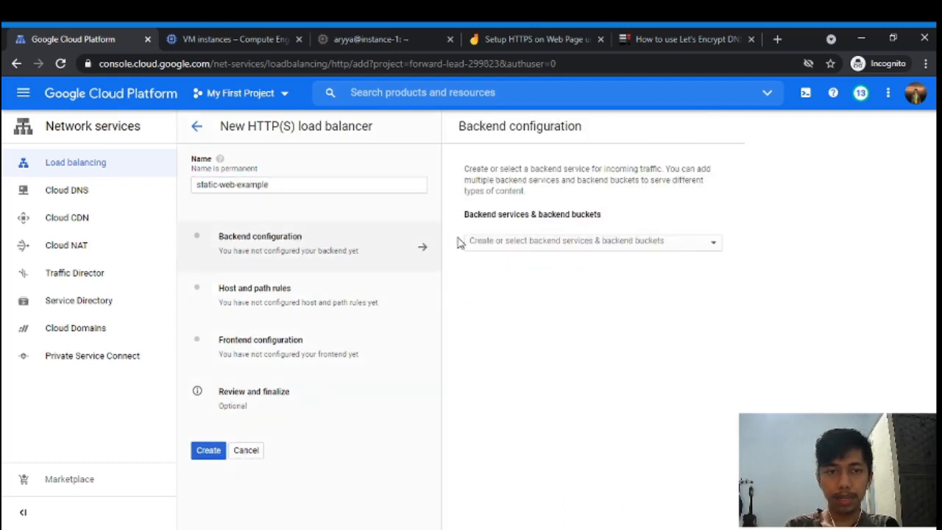
- Create backend bucket 'bucket-backend-example' linked to the website's Cloud Storage bucket
{"action": "left_click", "coordinate": [515, 246]}
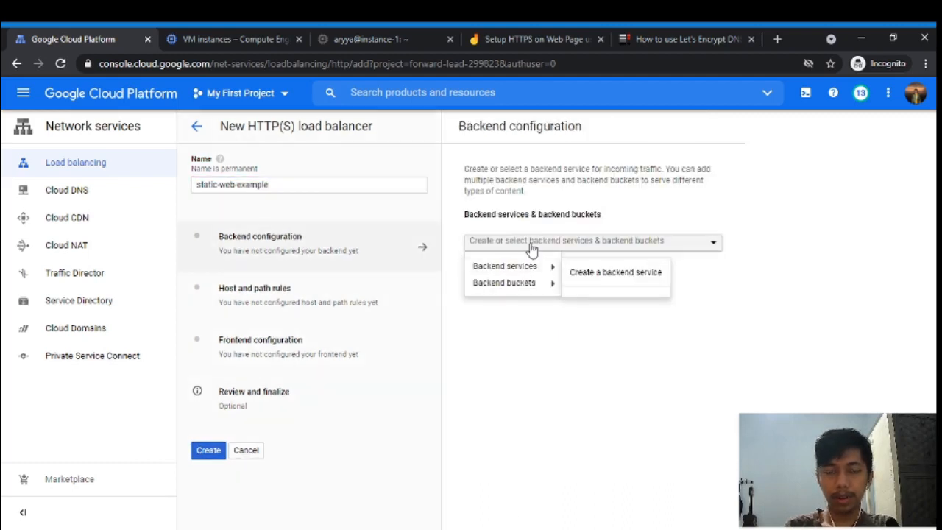
{"action": "mouse_move", "coordinate": [526, 288]}
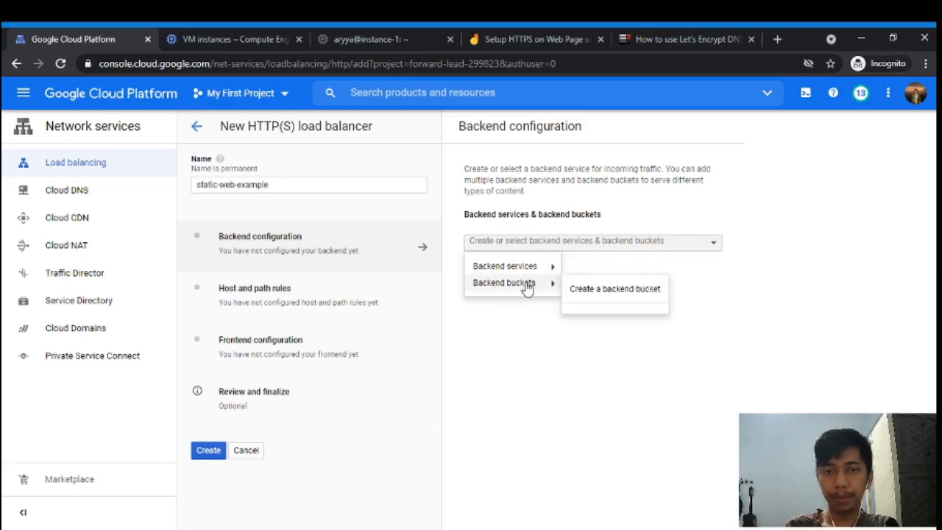
{"action": "left_click", "coordinate": [579, 289]}
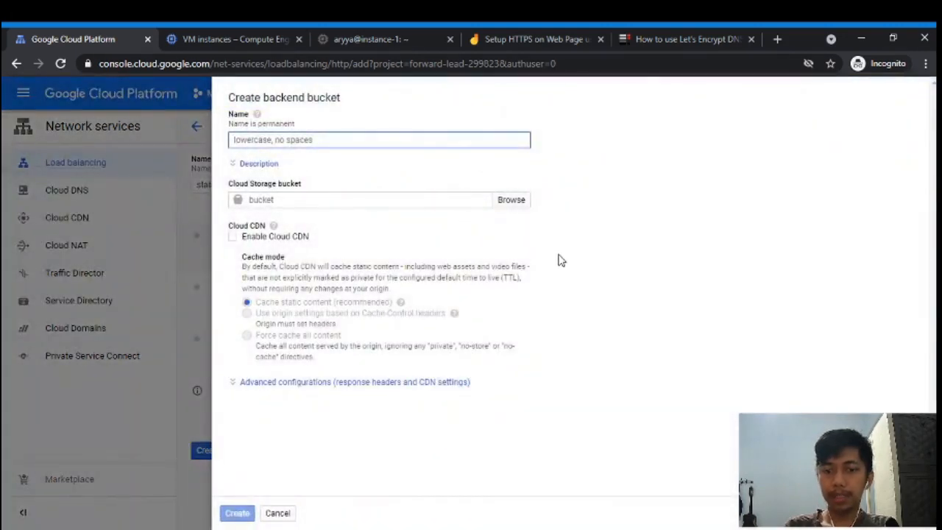
{"action": "type", "text": "bucket"}
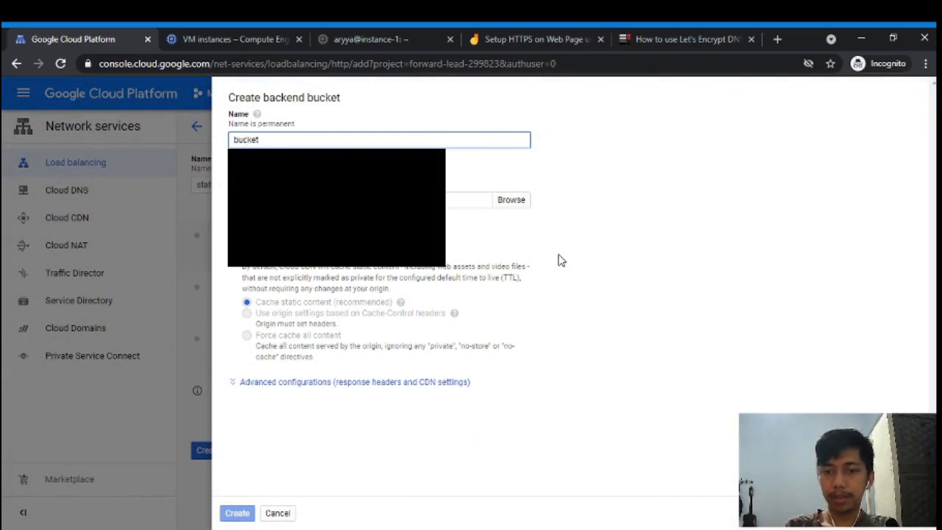
{"action": "type", "text": "-backend-ex"}
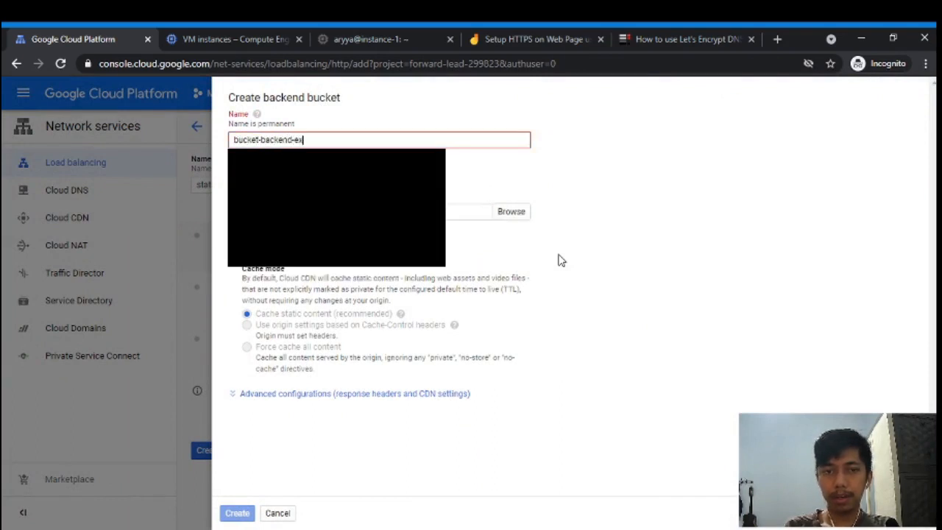
{"action": "type", "text": "ample"}
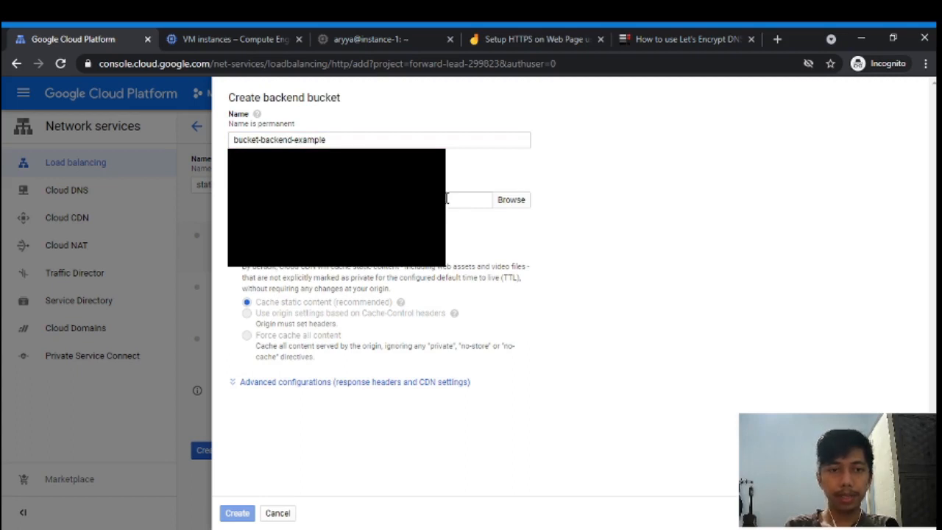
{"action": "left_click", "coordinate": [447, 198]}
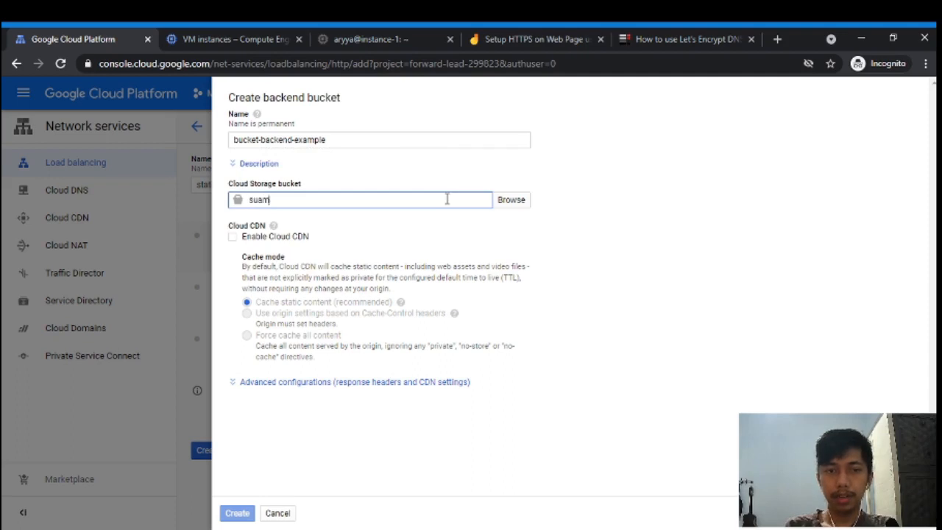
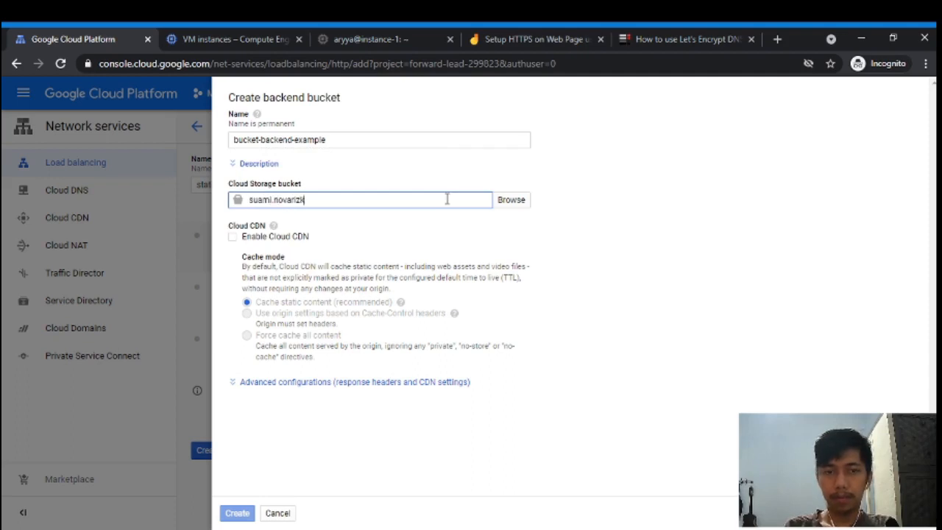
{"action": "left_click", "coordinate": [655, 284]}
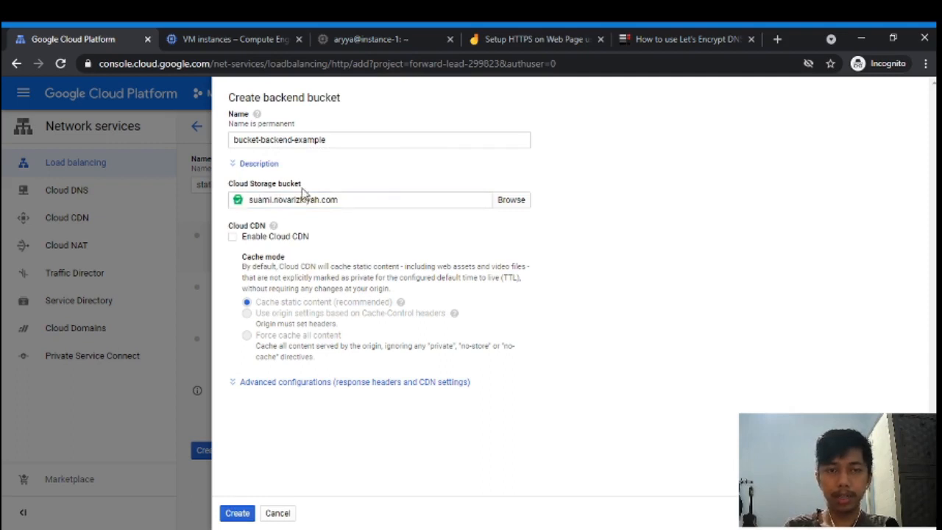
{"action": "left_click", "coordinate": [237, 512]}
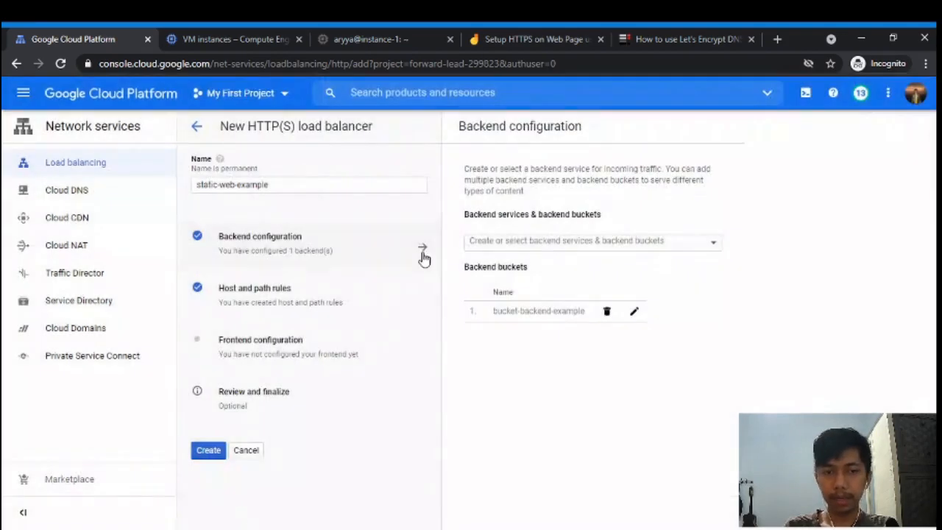
- Set the frontend to HTTPS on port 443 with IP ip-static-web-https, leaving the certificate unselected
{"action": "left_click", "coordinate": [295, 309]}
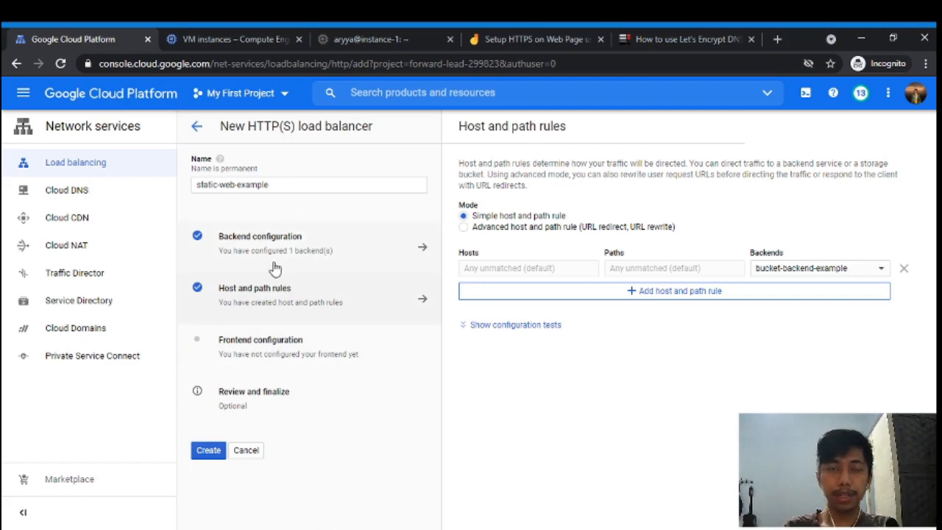
{"action": "left_click", "coordinate": [293, 340]}
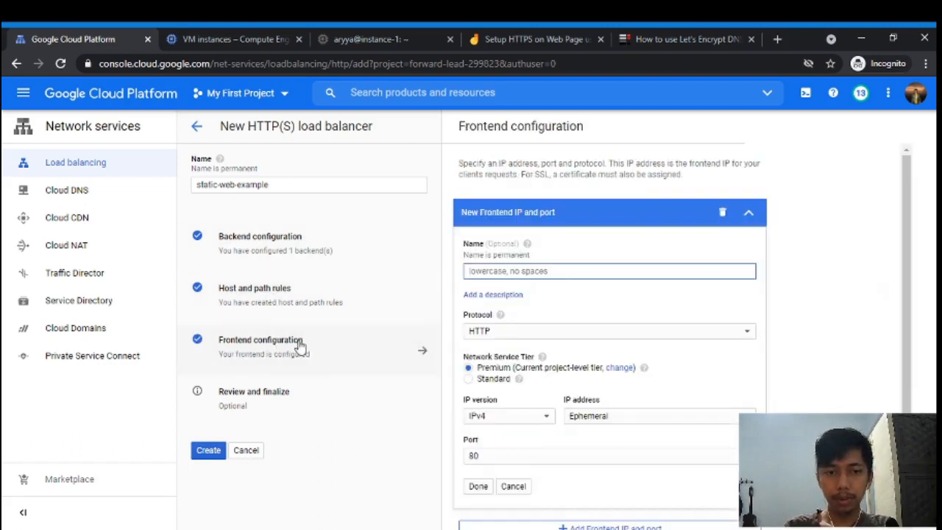
{"action": "left_click", "coordinate": [611, 421]}
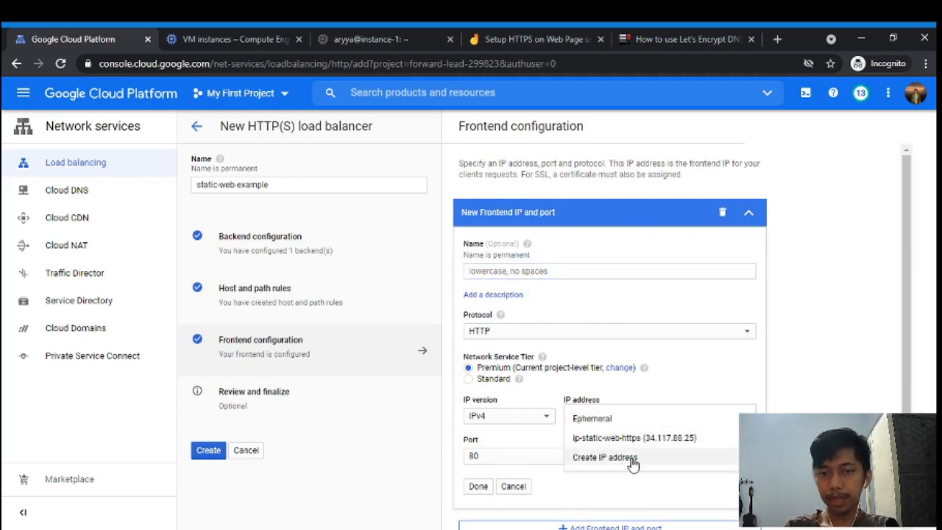
{"action": "left_click", "coordinate": [614, 440]}
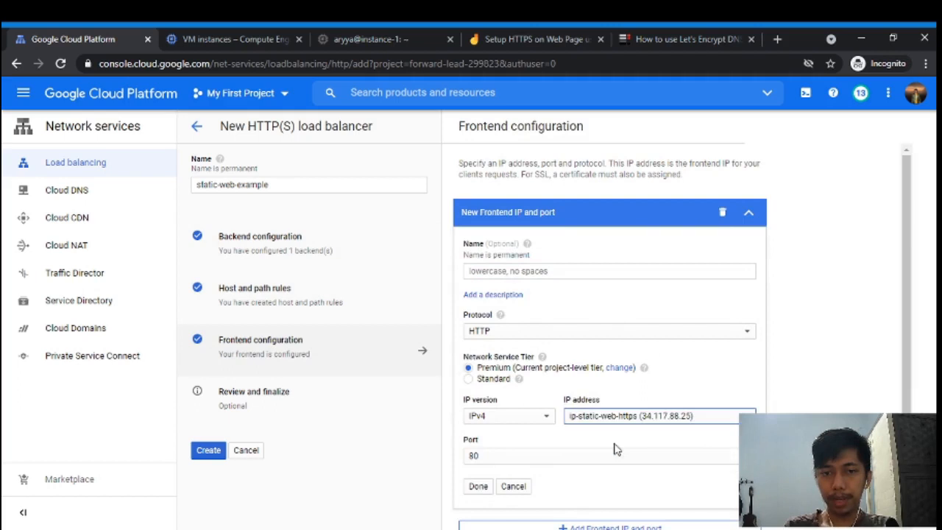
{"action": "left_click", "coordinate": [698, 335]}
{"action": "left_click", "coordinate": [651, 355]}
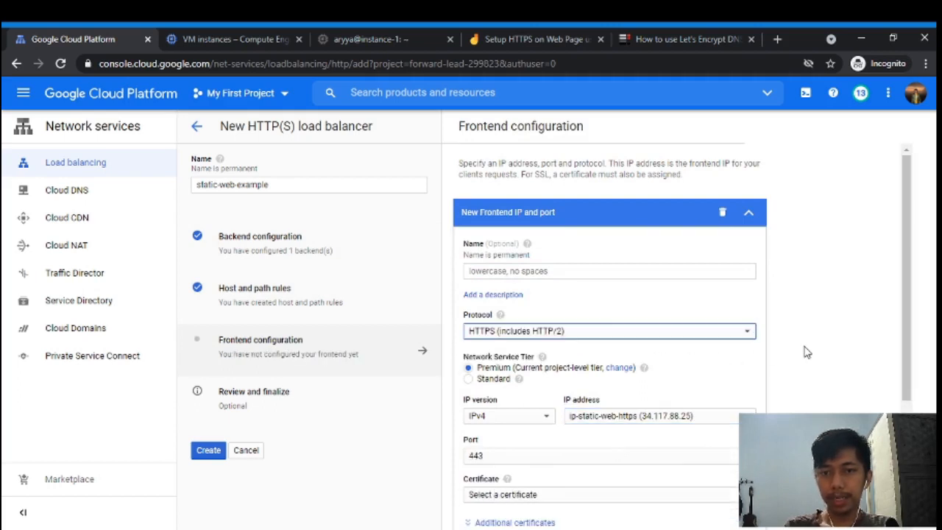
{"action": "scroll", "coordinate": [805, 351], "scroll_direction": "down", "scroll_amount": 3}
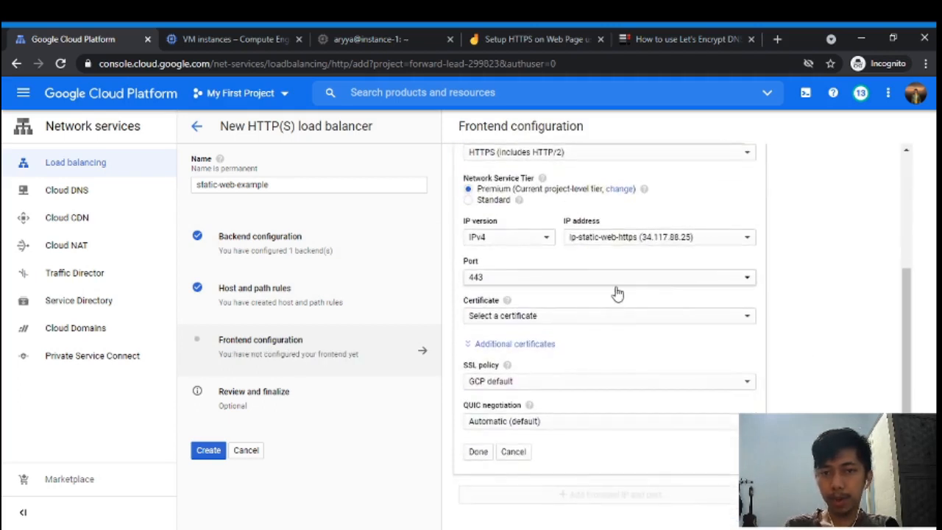
{"action": "left_click", "coordinate": [563, 316]}
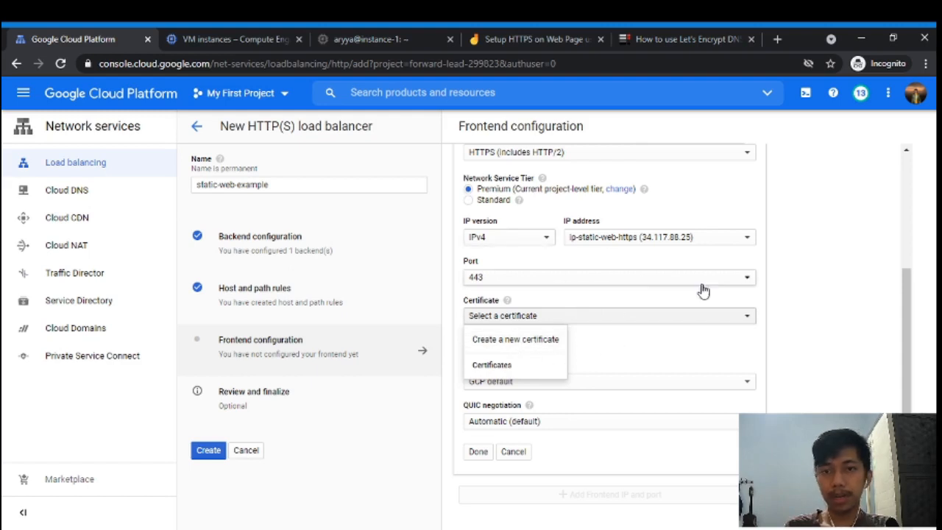
{"action": "left_click", "coordinate": [832, 285]}
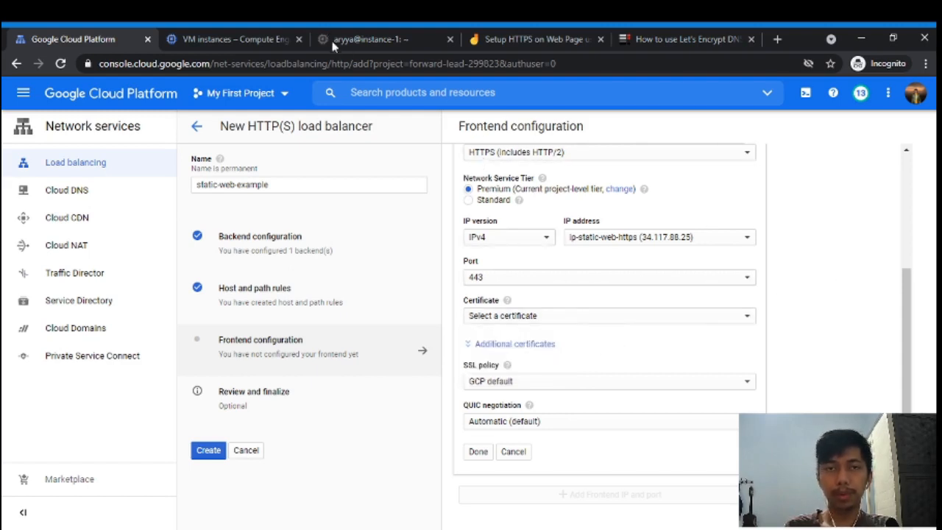
- In the instance-1 SSH session, type a sudo cert manual DNS certonly request for the site's domain
{"action": "left_click", "coordinate": [234, 39]}
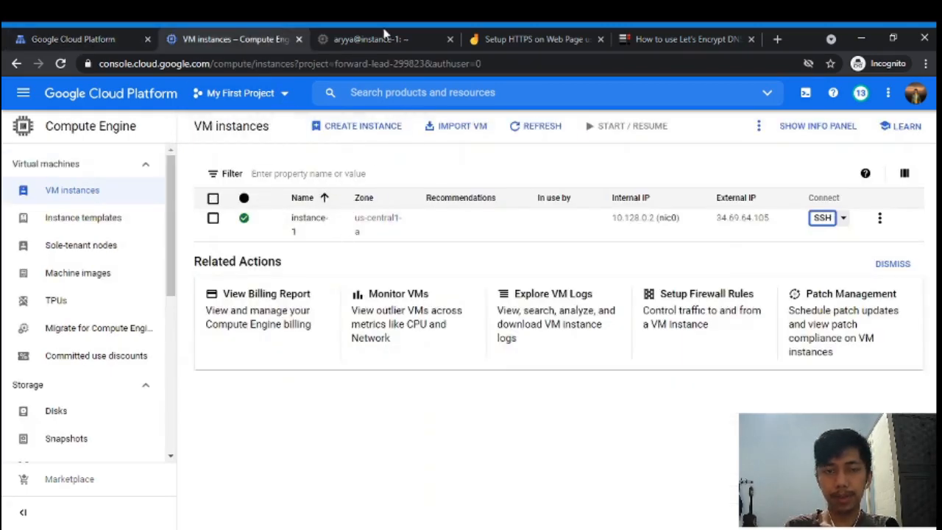
{"action": "left_click", "coordinate": [403, 37]}
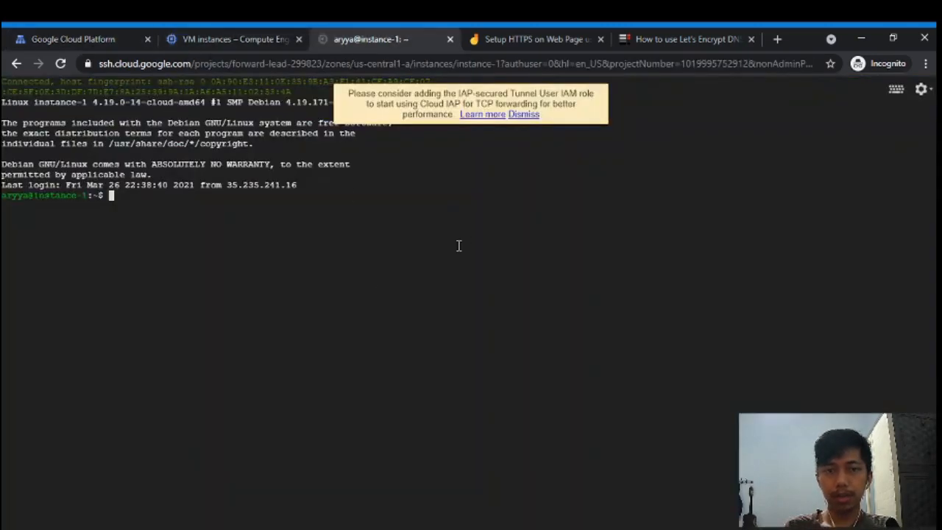
{"action": "type", "text": "sud"}
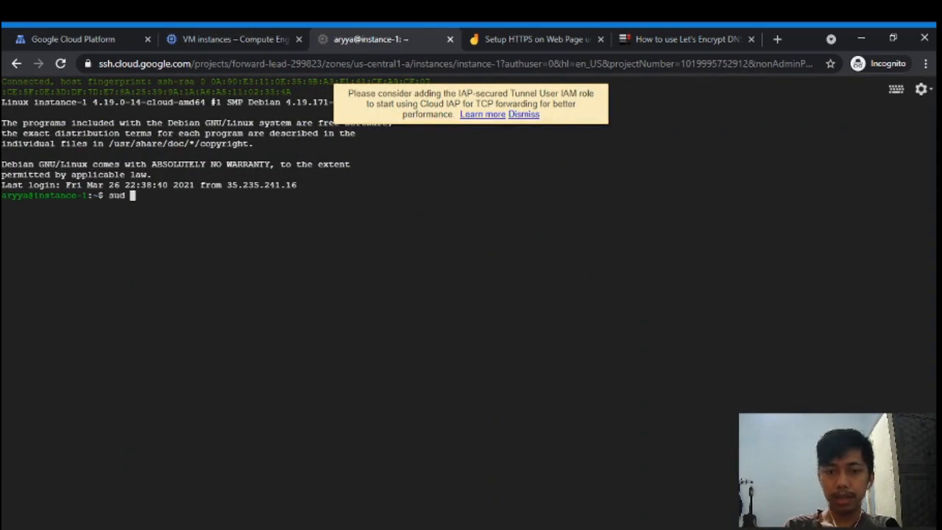
{"action": "type", "text": "o cert"}
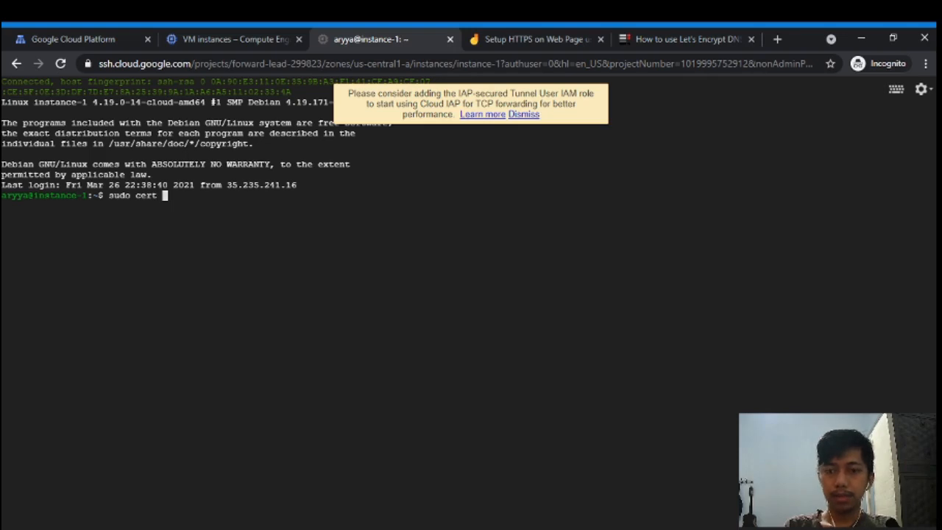
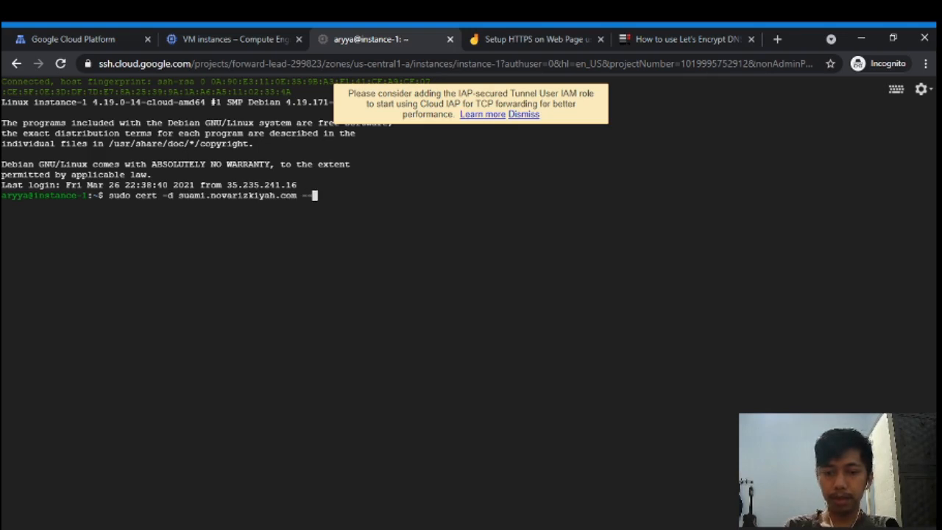
{"action": "type", "text": "manual --"}
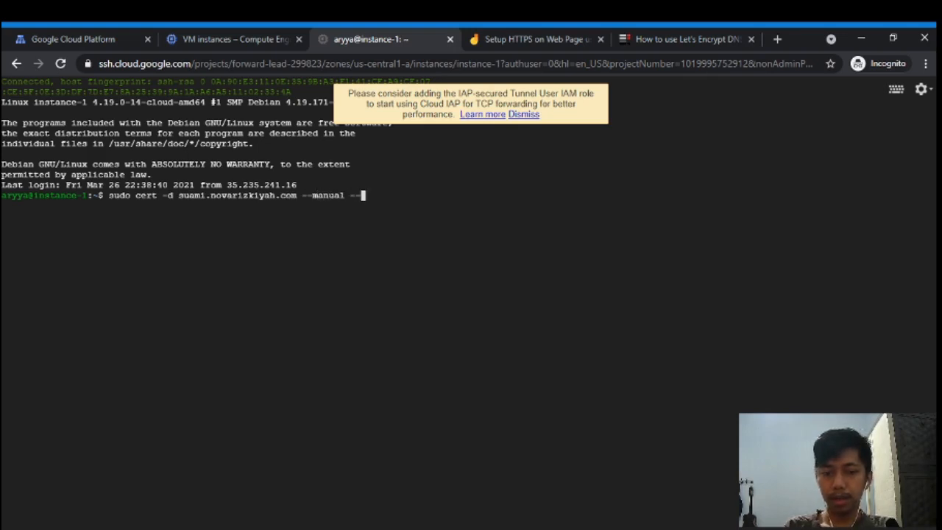
{"action": "type", "text": "preffered-cha"}
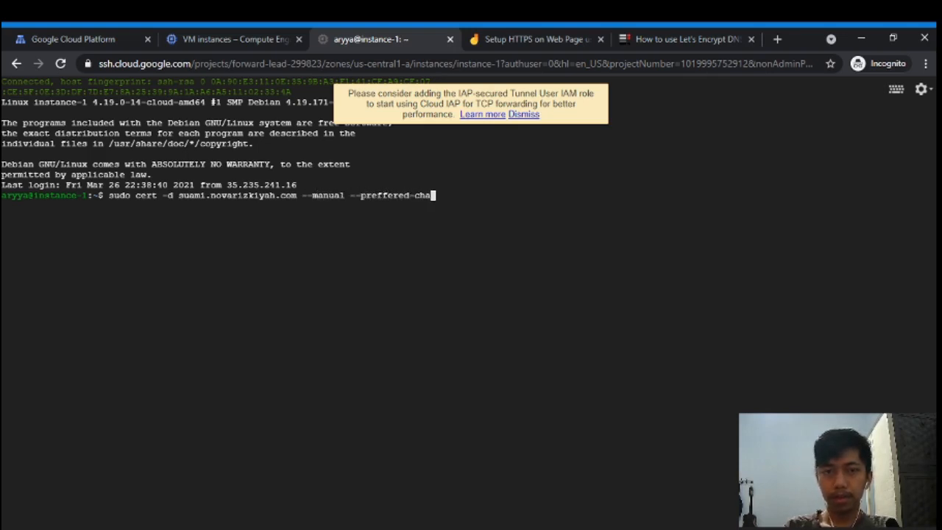
{"action": "type", "text": "llange dns"}
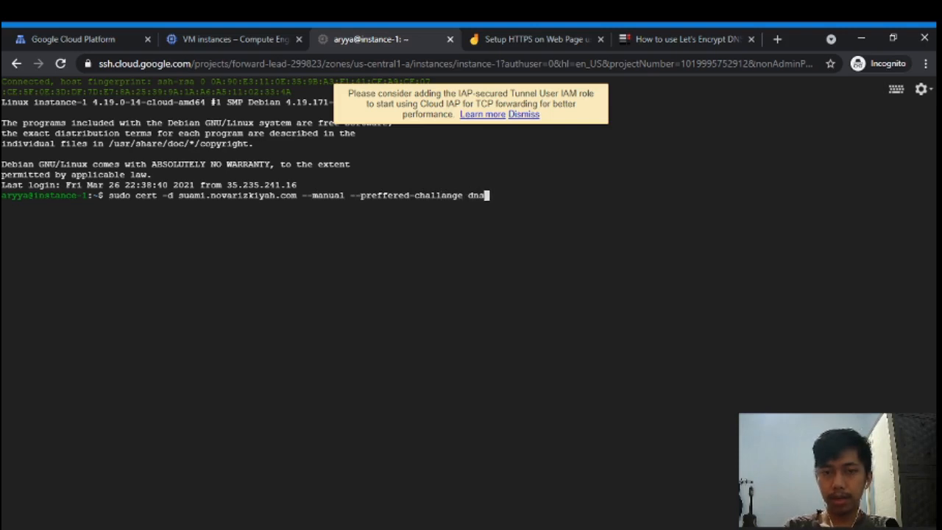
{"action": "type", "text": " certonly"}
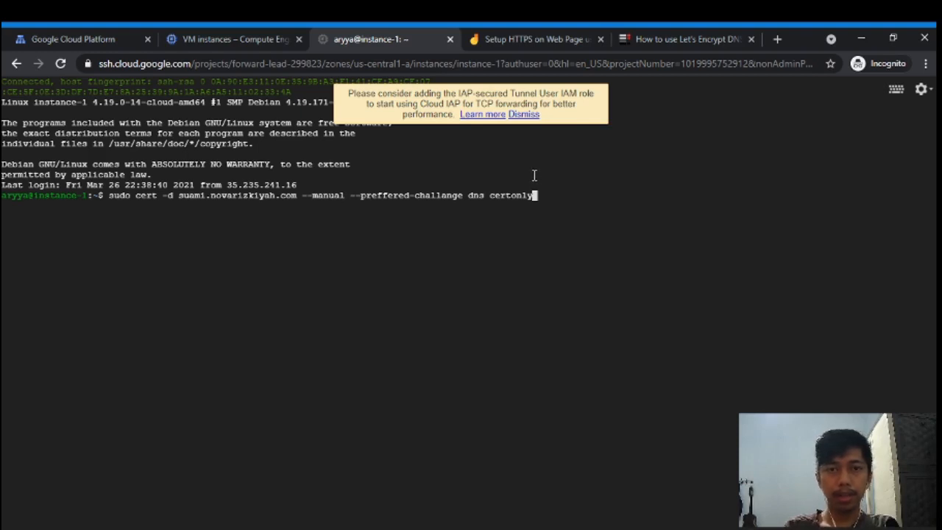
- Run the certificate request, then correct the program name to certbot and rerun it
{"action": "key", "text": "Return"}
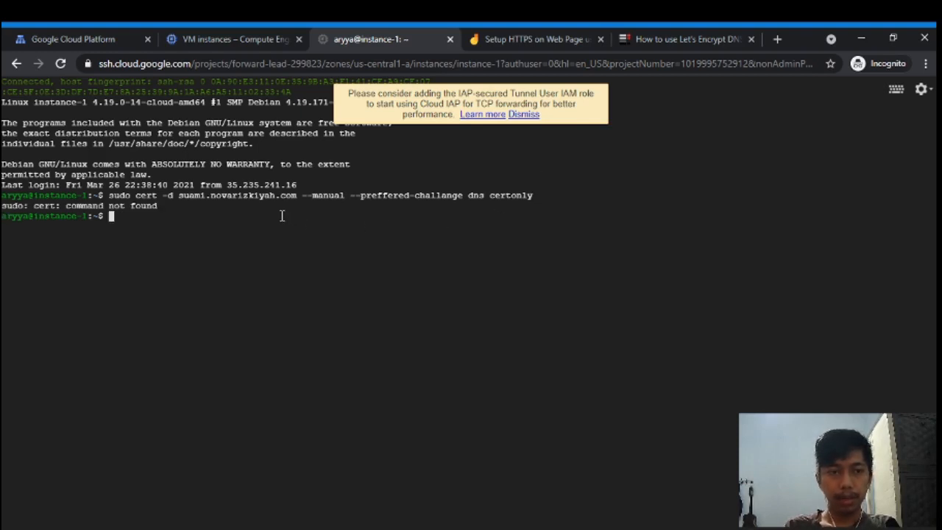
{"action": "key", "text": "Up"}
{"action": "key", "text": "Home"}
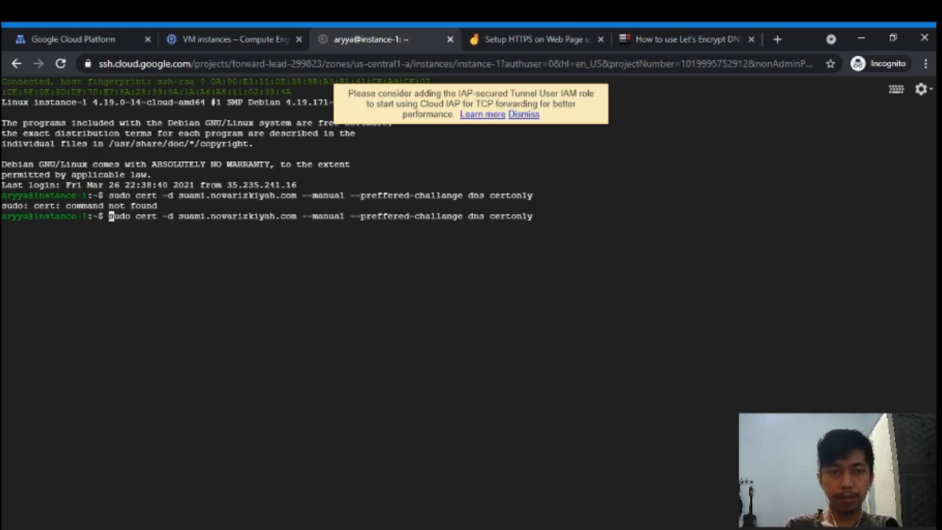
{"action": "key", "text": "Right"}
{"action": "key", "text": "Right"}
{"action": "key", "text": "Right"}
{"action": "key", "text": "Right"}
{"action": "key", "text": "Right"}
{"action": "key", "text": "Right"}
{"action": "key", "text": "Right"}
{"action": "key", "text": "Right"}
{"action": "key", "text": "Right"}
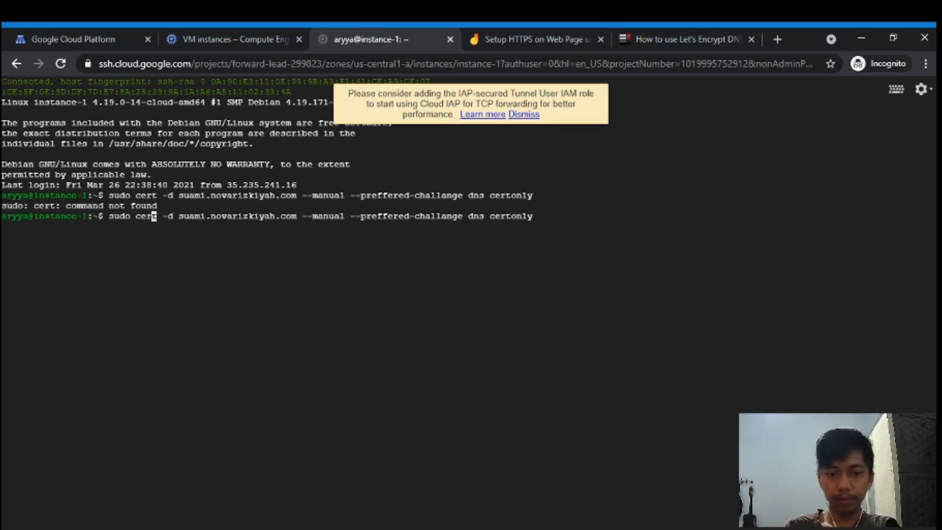
{"action": "type", "text": "bot"}
{"action": "key", "text": "Return"}
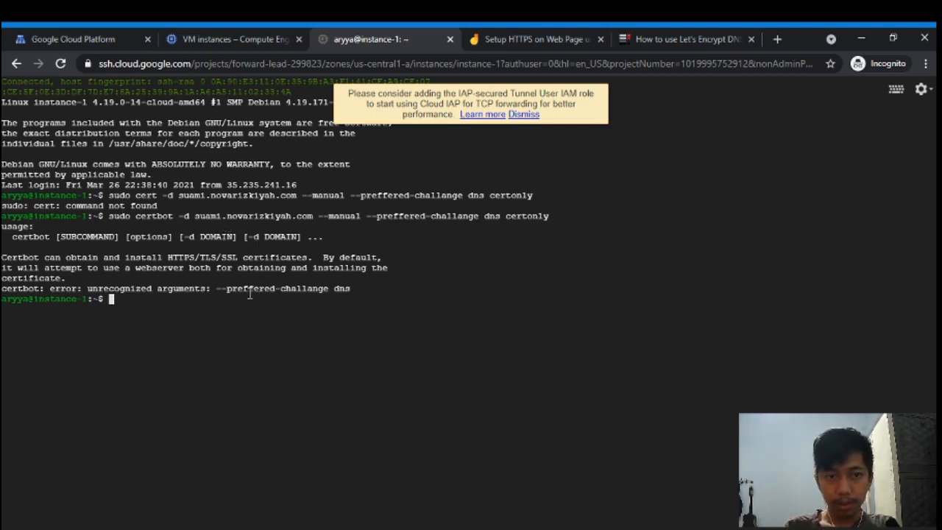
- View sudo certbot help, then rerun the request without the misspelled '--preffered-challange dns' option
{"action": "type", "text": "sudo"}
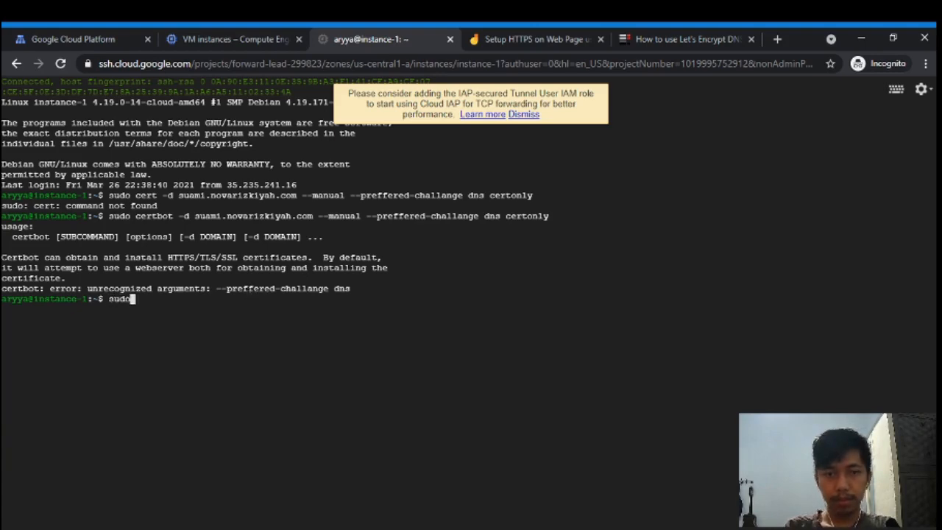
{"action": "type", "text": " certbot help"}
{"action": "key", "text": "Return"}
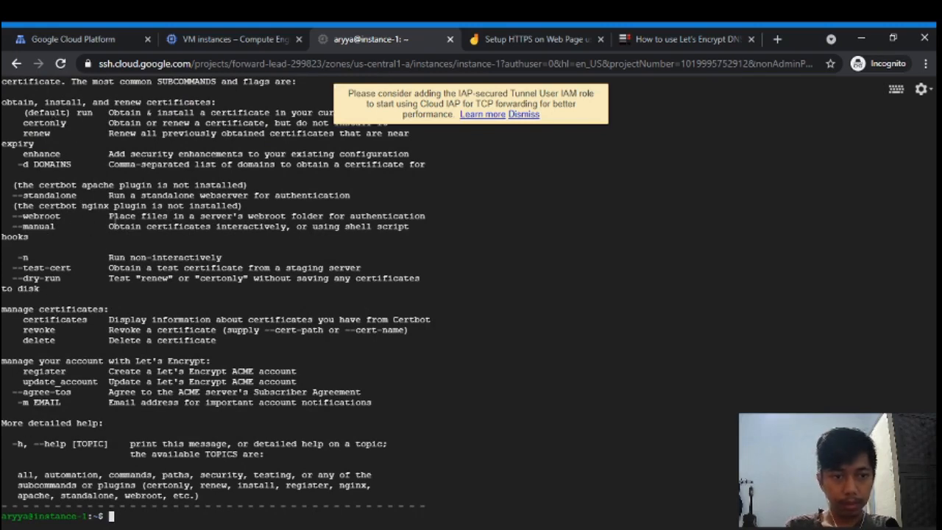
{"action": "key", "text": "Up"}
{"action": "key", "text": "Up"}
{"action": "key", "text": "Left"}
{"action": "key", "text": "Left"}
{"action": "key", "text": "Left"}
{"action": "key", "text": "Left"}
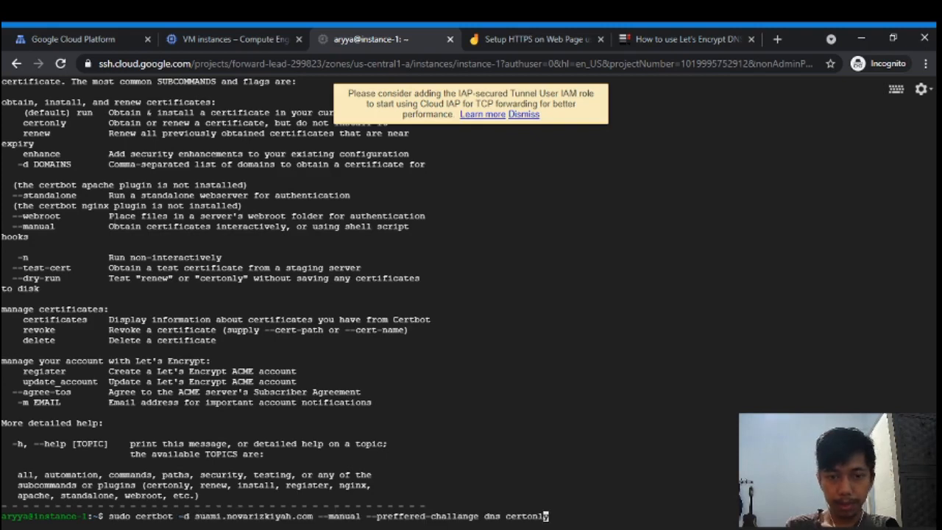
{"action": "key", "text": "Left"}
{"action": "key", "text": "Left"}
{"action": "key", "text": "Left"}
{"action": "key", "text": "Left"}
{"action": "key", "text": "Left"}
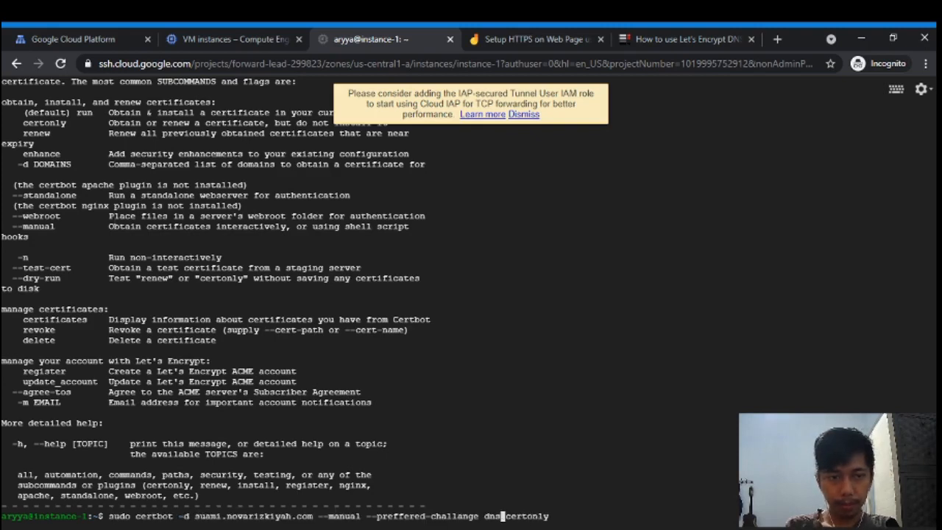
{"action": "key", "text": "BackSpace"}
{"action": "key", "text": "BackSpace"}
{"action": "key", "text": "BackSpace"}
{"action": "key", "text": "BackSpace"}
{"action": "key", "text": "BackSpace"}
{"action": "key", "text": "BackSpace"}
{"action": "key", "text": "BackSpace"}
{"action": "key", "text": "BackSpace"}
{"action": "key", "text": "BackSpace"}
{"action": "key", "text": "BackSpace"}
{"action": "key", "text": "BackSpace"}
{"action": "key", "text": "BackSpace"}
{"action": "key", "text": "BackSpace"}
{"action": "key", "text": "BackSpace"}
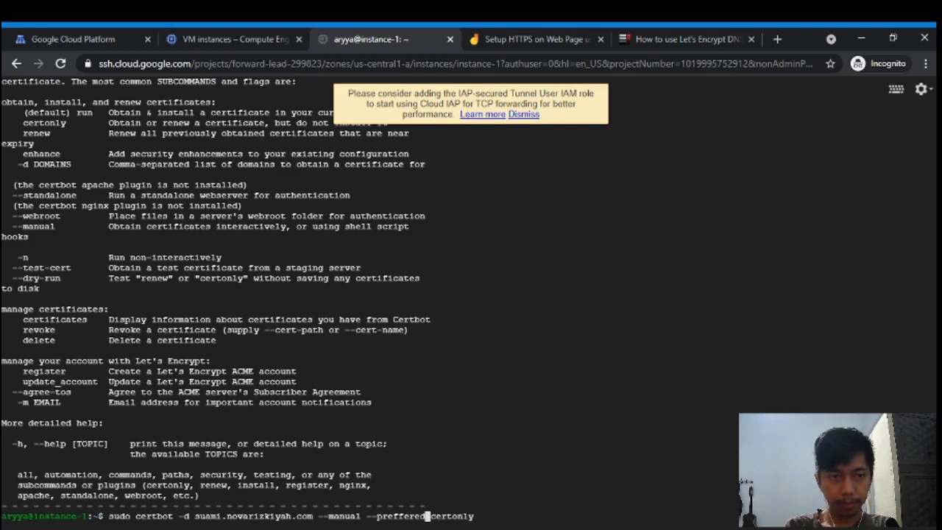
{"action": "key", "text": "BackSpace"}
{"action": "key", "text": "BackSpace"}
{"action": "key", "text": "BackSpace"}
{"action": "key", "text": "BackSpace"}
{"action": "key", "text": "BackSpace"}
{"action": "key", "text": "BackSpace"}
{"action": "key", "text": "BackSpace"}
{"action": "key", "text": "BackSpace"}
{"action": "key", "text": "BackSpace"}
{"action": "key", "text": "BackSpace"}
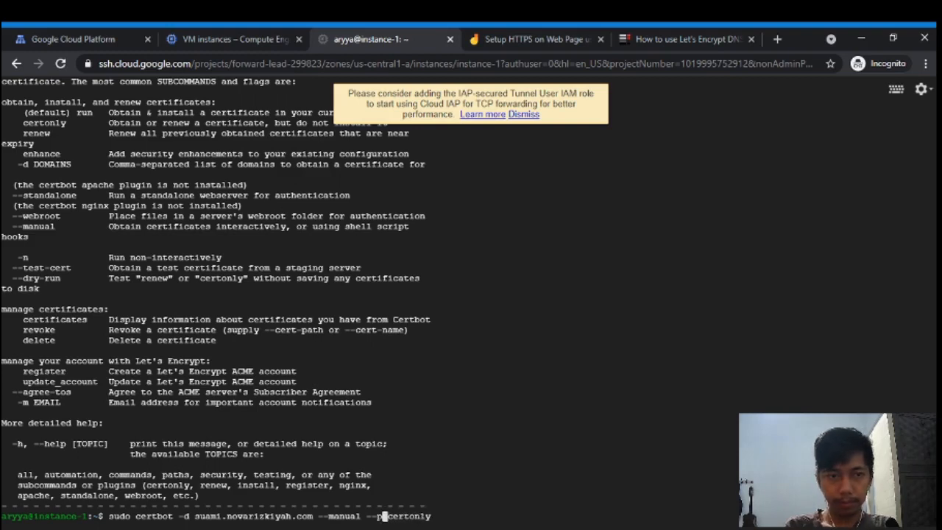
{"action": "key", "text": "BackSpace"}
{"action": "key", "text": "BackSpace"}
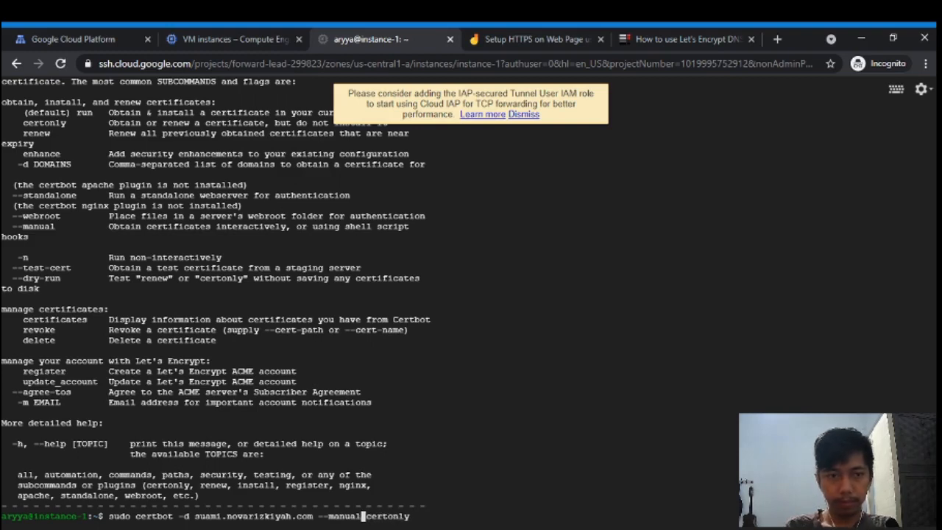
{"action": "key", "text": "Return"}
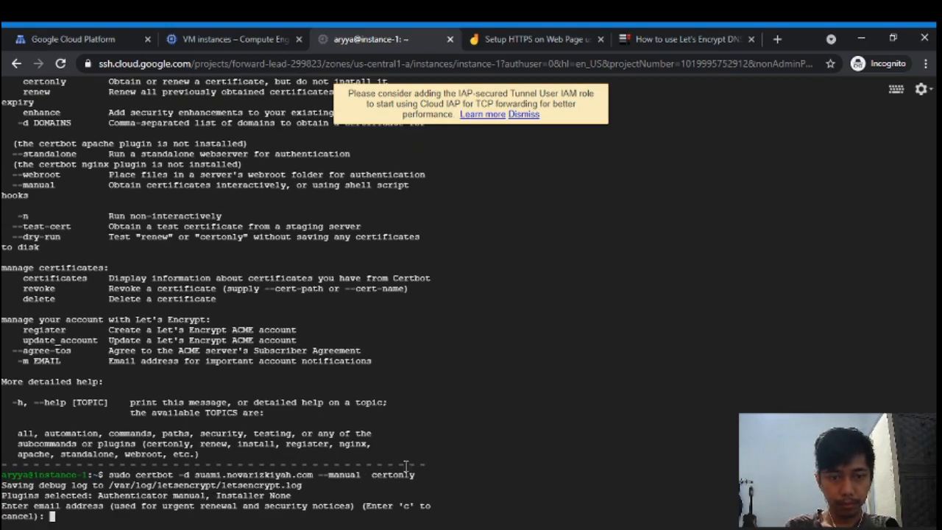
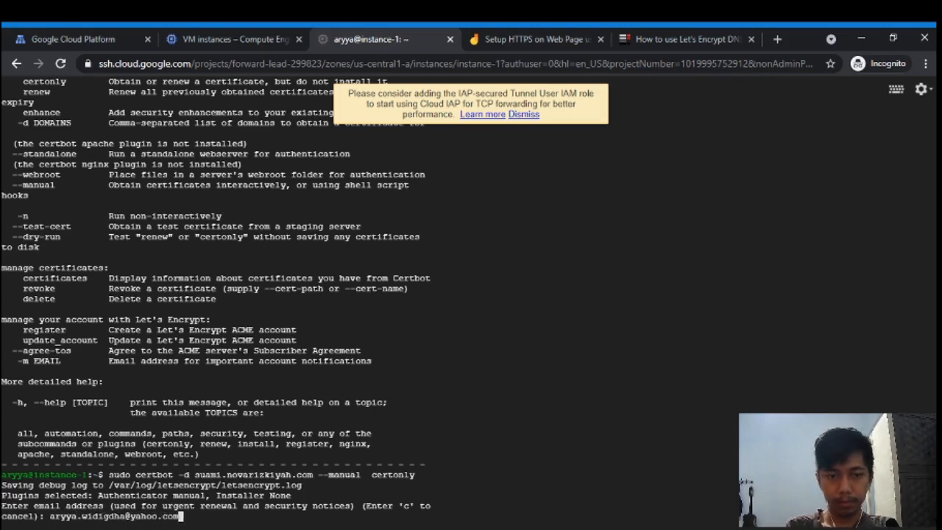
- Enter the registration e-mail, agree to the terms (A), decline EFF sharing (N), accept IP logging (Y)
{"action": "key", "text": "Return"}
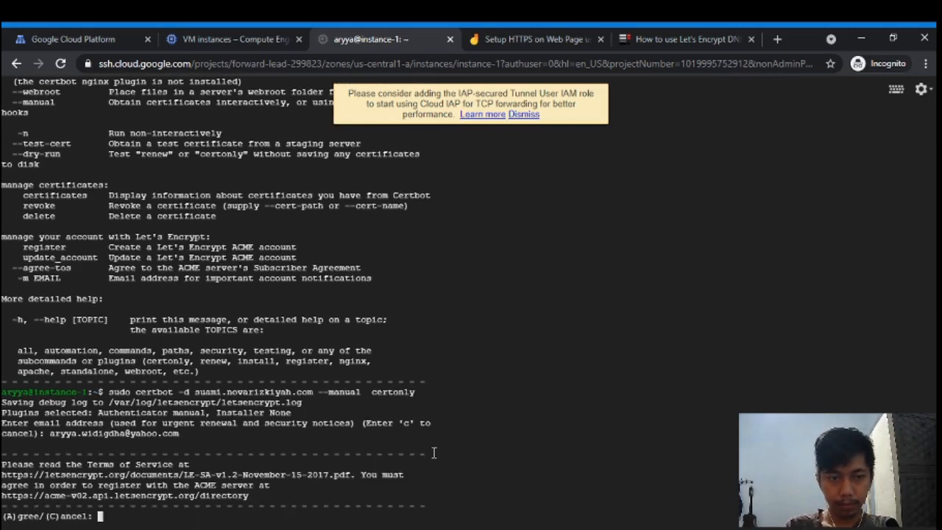
{"action": "type", "text": "A"}
{"action": "key", "text": "Return"}
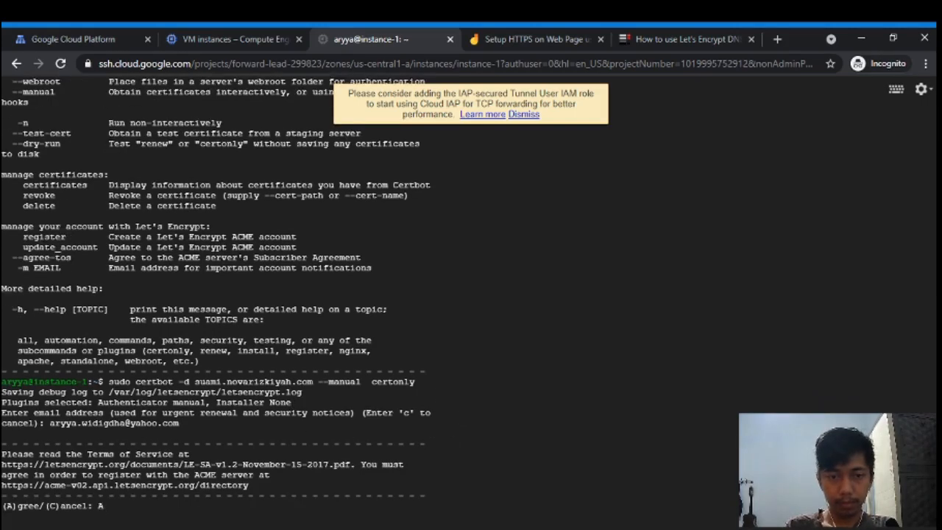
{"action": "type", "text": "N)o:"}
{"action": "key", "text": "Return"}
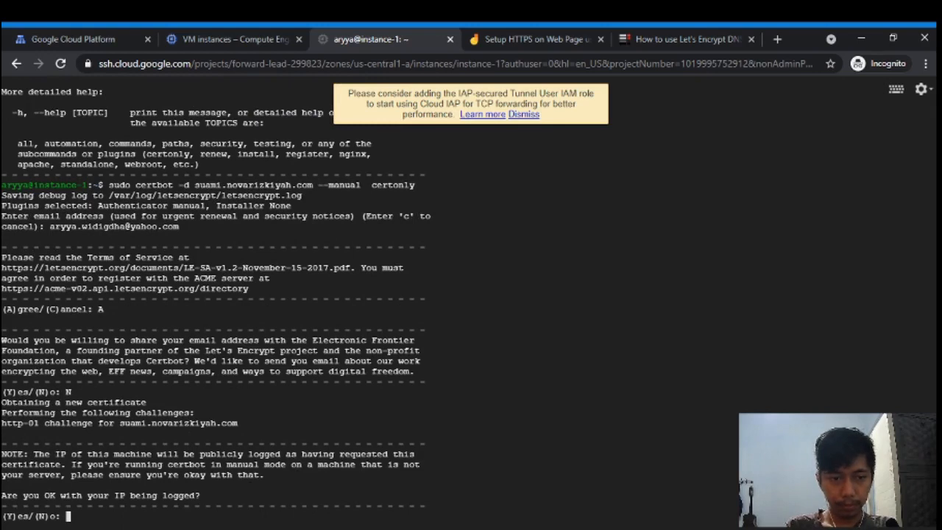
{"action": "type", "text": "Y"}
{"action": "key", "text": "Return"}
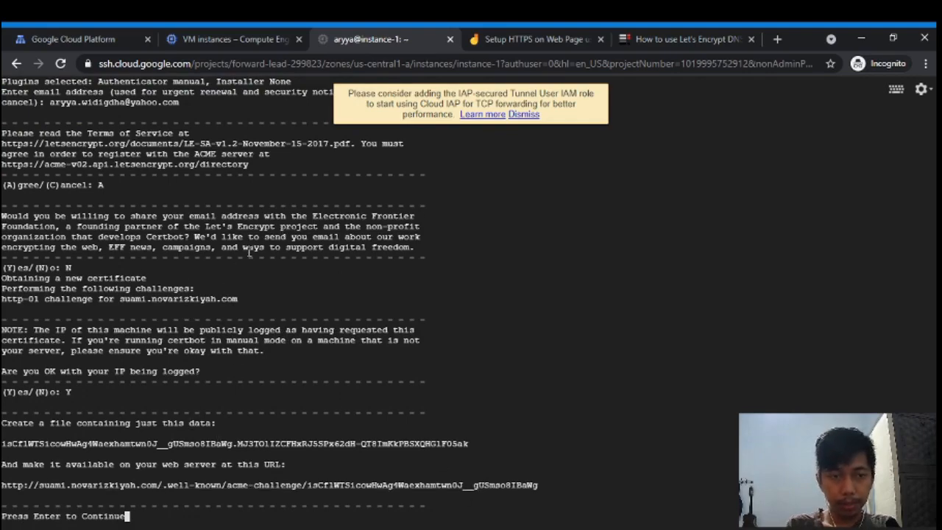
- Review the certbot output, then read Server Fault's answer showing the '--preferred-challenges dns' command
{"action": "scroll", "coordinate": [247, 252], "scroll_direction": "up", "scroll_amount": 15}
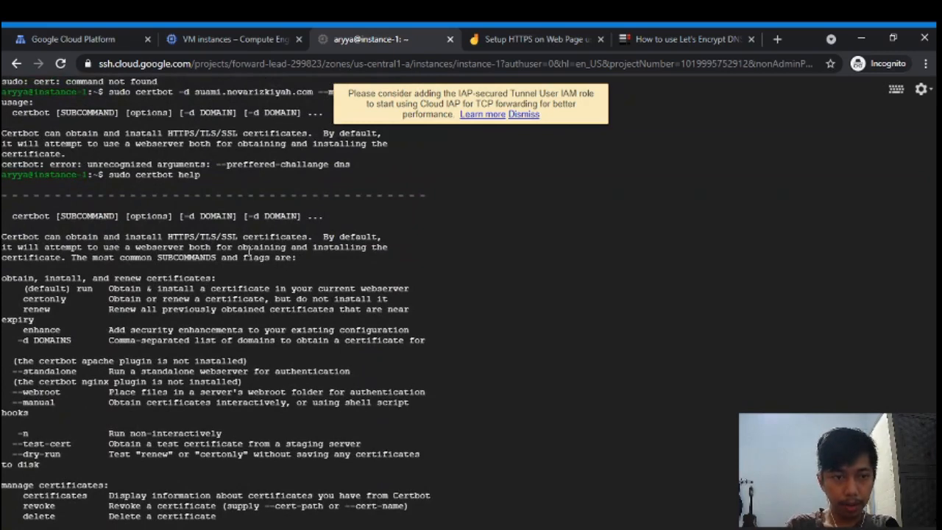
{"action": "scroll", "coordinate": [248, 252], "scroll_direction": "down", "scroll_amount": 1}
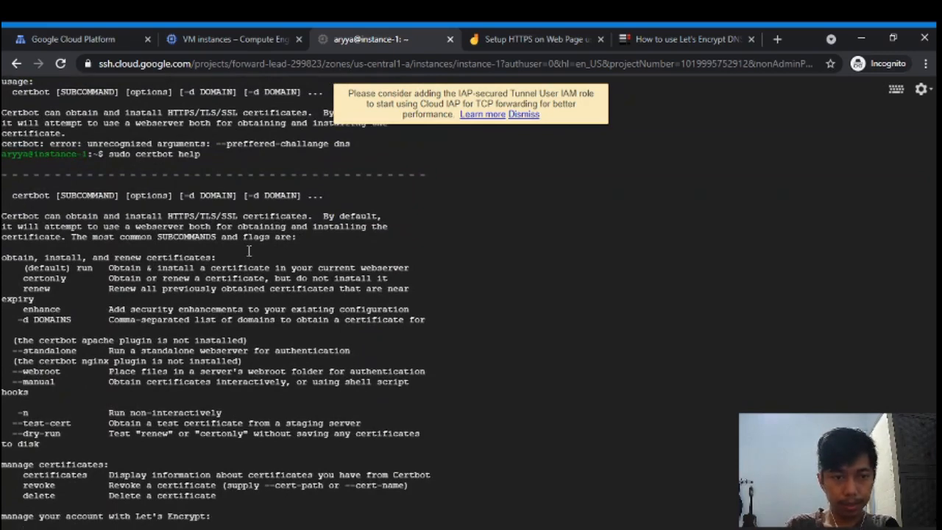
{"action": "scroll", "coordinate": [249, 251], "scroll_direction": "down", "scroll_amount": 5}
{"action": "scroll", "coordinate": [249, 252], "scroll_direction": "down", "scroll_amount": 3}
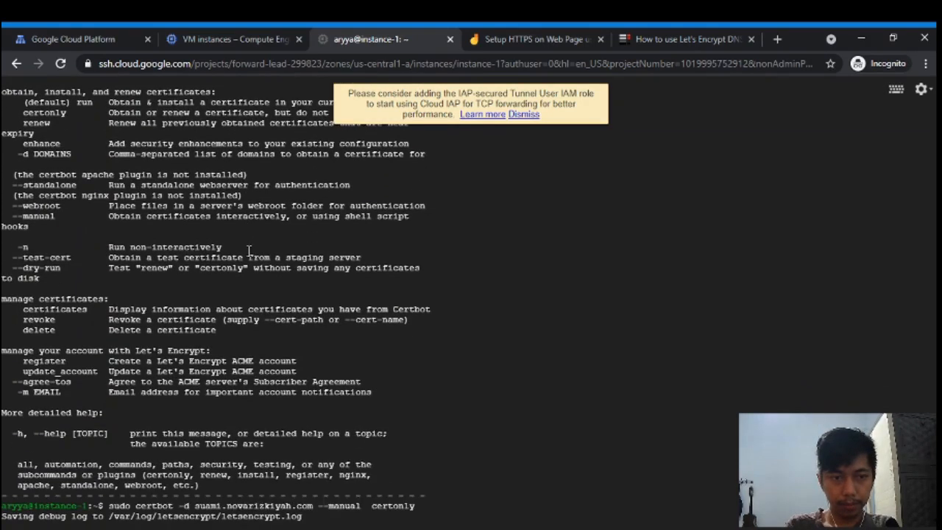
{"action": "scroll", "coordinate": [249, 252], "scroll_direction": "down", "scroll_amount": 2}
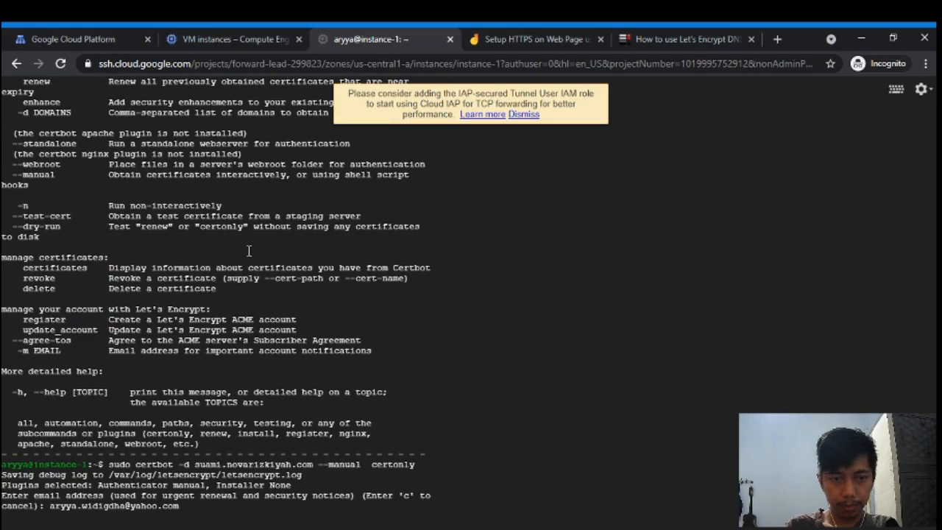
{"action": "left_click", "coordinate": [680, 38]}
{"action": "scroll", "coordinate": [312, 402], "scroll_direction": "down", "scroll_amount": 7}
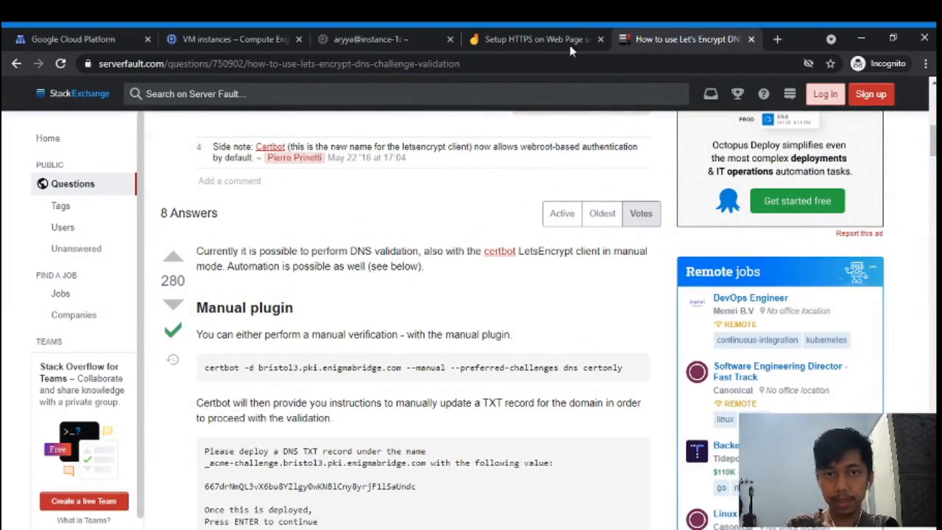
- Abort the HTTP-challenge certbot run and rerun the earlier DNS-challenge certbot command
{"action": "left_click", "coordinate": [416, 38]}
{"action": "key", "text": "ctrl+c"}
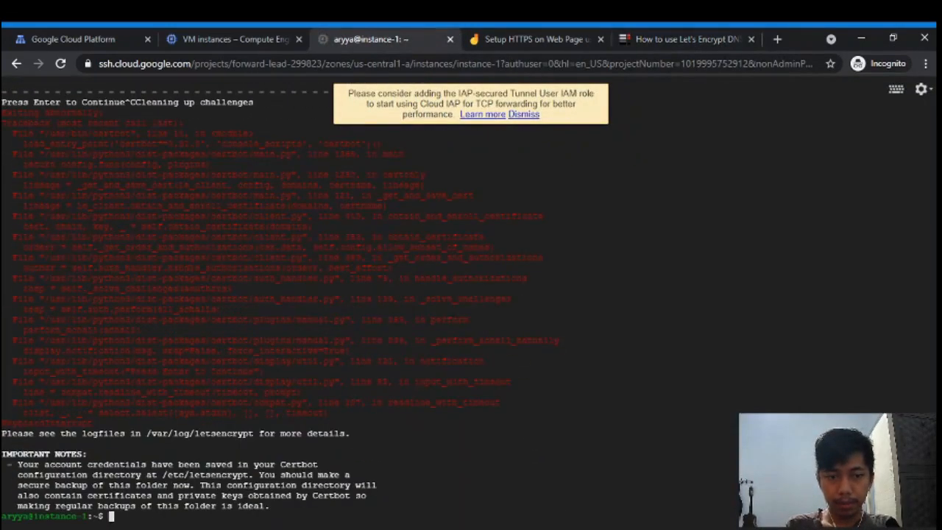
{"action": "key", "text": "Up"}
{"action": "key", "text": "Up"}
{"action": "key", "text": "Up"}
{"action": "key", "text": "Up"}
{"action": "key", "text": "Down"}
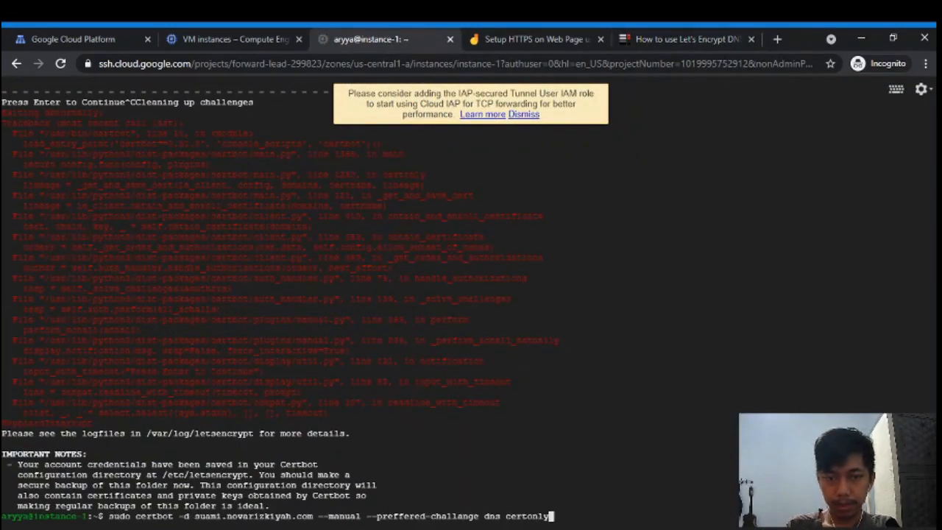
{"action": "key", "text": "Left"}
{"action": "key", "text": "Left"}
{"action": "key", "text": "Left"}
{"action": "key", "text": "Left"}
{"action": "key", "text": "Left"}
{"action": "key", "text": "Left"}
{"action": "key", "text": "Left"}
{"action": "key", "text": "Left"}
{"action": "key", "text": "Left"}
{"action": "key", "text": "Left"}
{"action": "key", "text": "Left"}
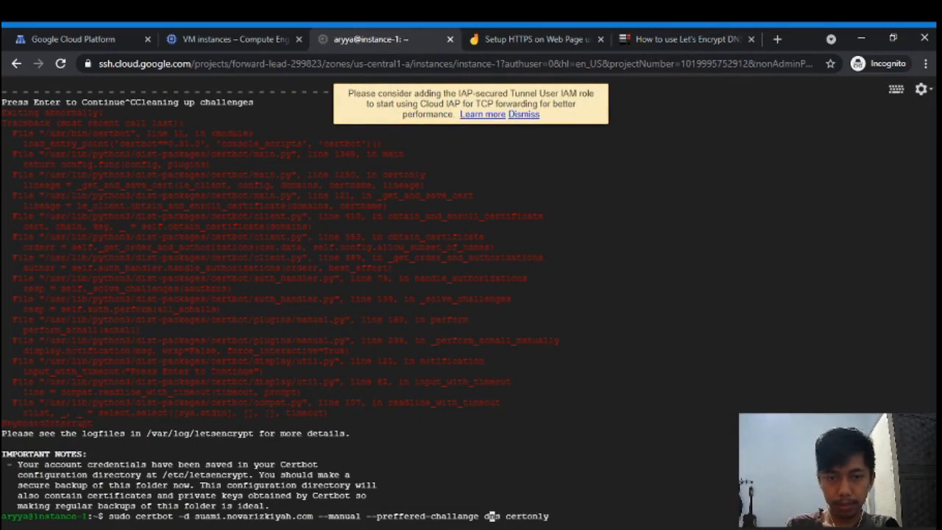
{"action": "key", "text": "Left"}
{"action": "key", "text": "Left"}
{"action": "left_click", "coordinate": [701, 37]}
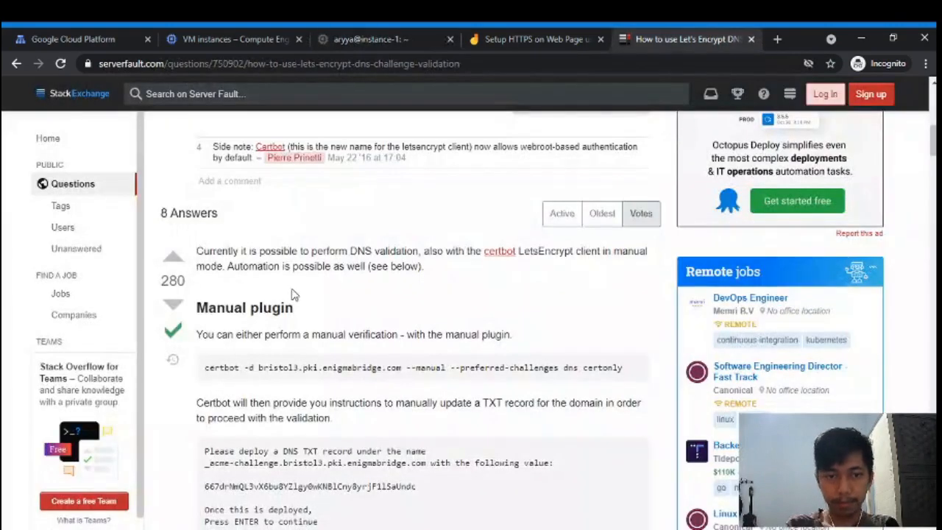
{"action": "left_click", "coordinate": [399, 29]}
{"action": "key", "text": "Return"}
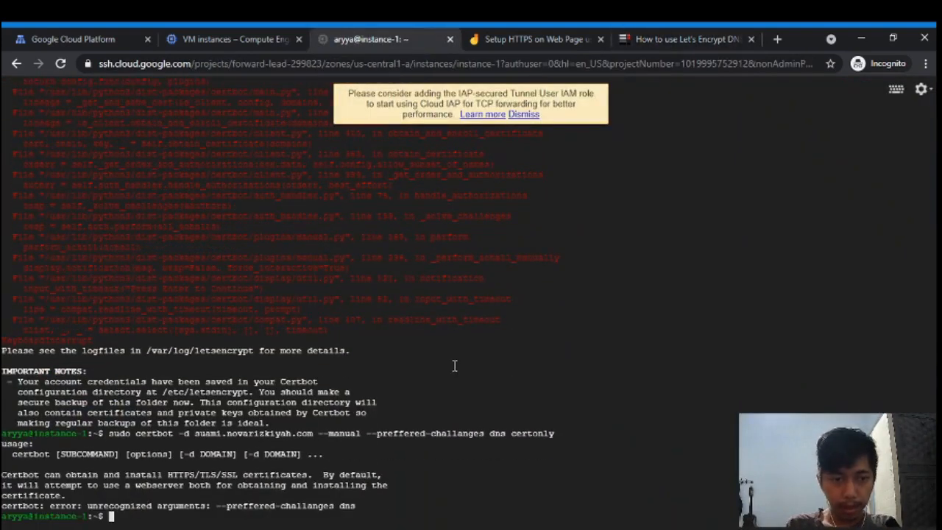
- Correct the misspelled option to --preferred-challenges, rerun certbot, and accept IP logging with Y
{"action": "key", "text": "Up"}
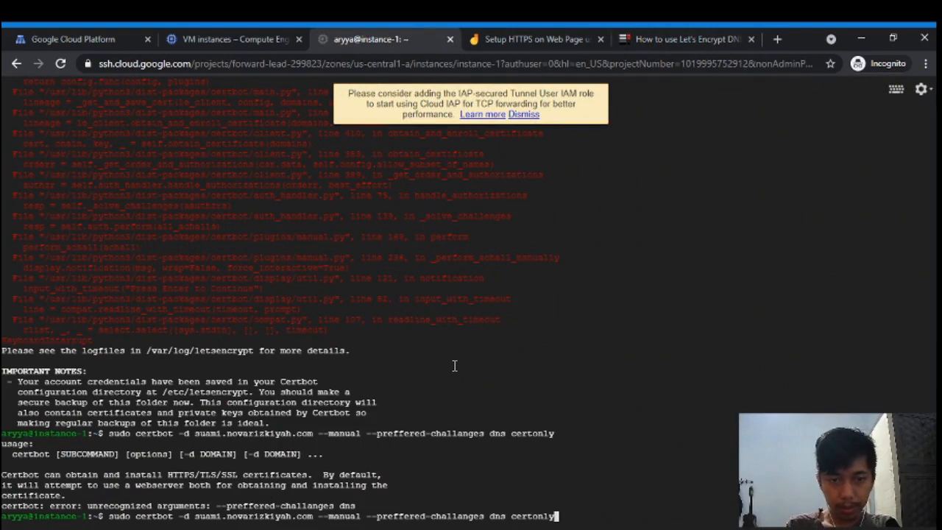
{"action": "left_click", "coordinate": [688, 39]}
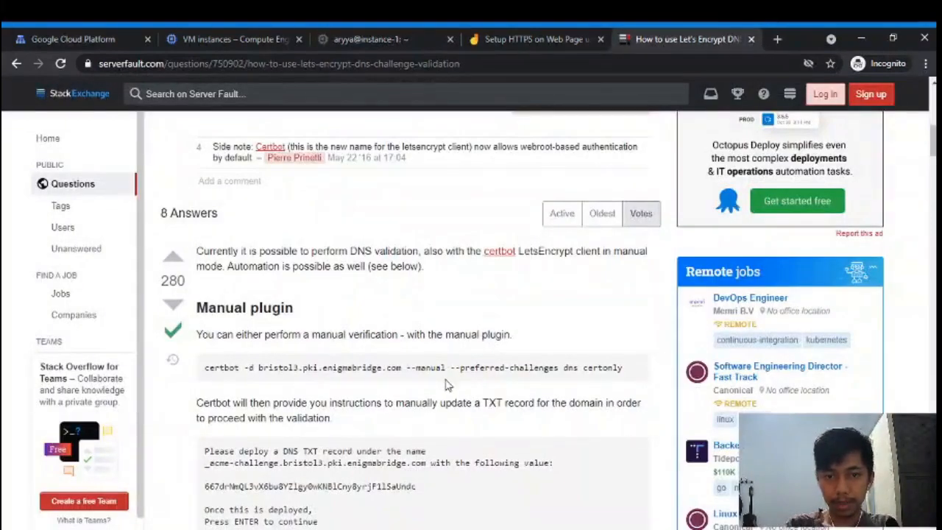
{"action": "left_click_drag", "start_coordinate": [451, 368], "coordinate": [559, 374]}
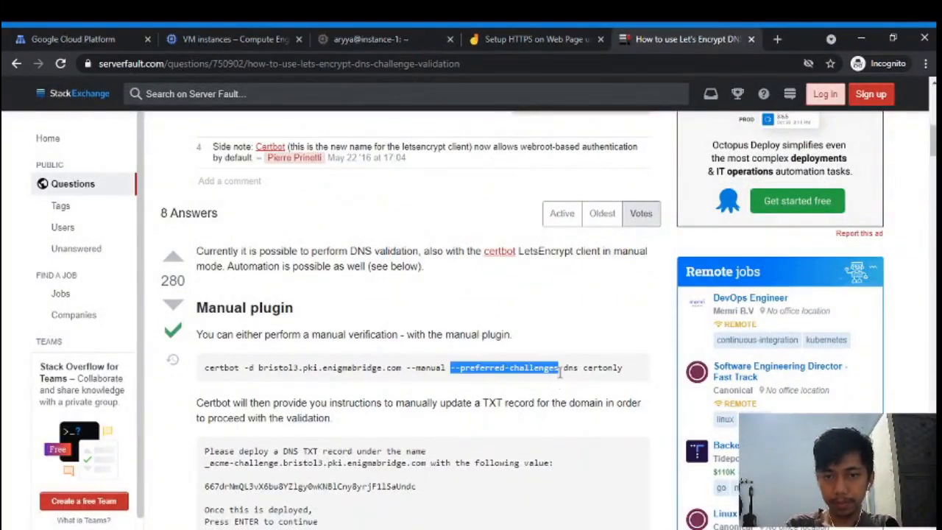
{"action": "left_click", "coordinate": [370, 34]}
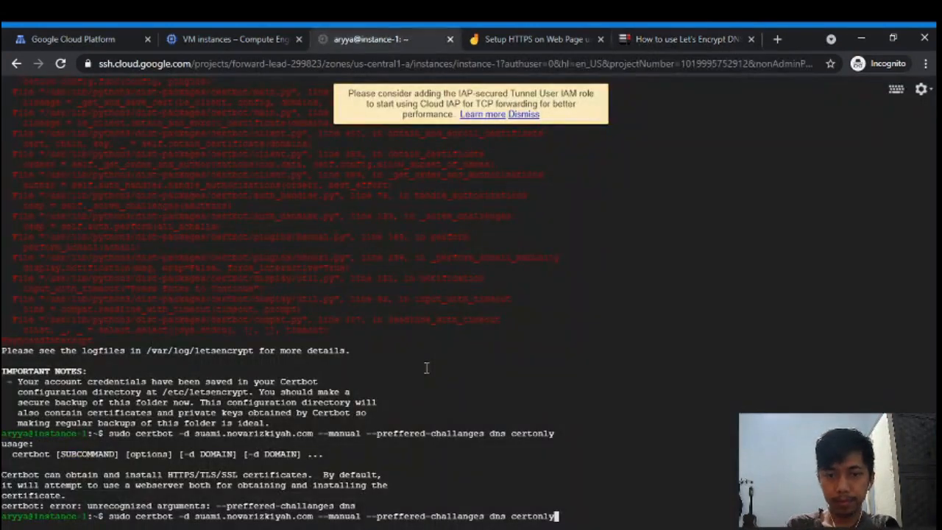
{"action": "key", "text": "Left"}
{"action": "key", "text": "Left"}
{"action": "key", "text": "Left"}
{"action": "key", "text": "Left"}
{"action": "key", "text": "Left"}
{"action": "key", "text": "Left"}
{"action": "key", "text": "Left"}
{"action": "key", "text": "Left"}
{"action": "key", "text": "Left"}
{"action": "key", "text": "Left"}
{"action": "key", "text": "Left"}
{"action": "key", "text": "Left"}
{"action": "key", "text": "Left"}
{"action": "key", "text": "Left"}
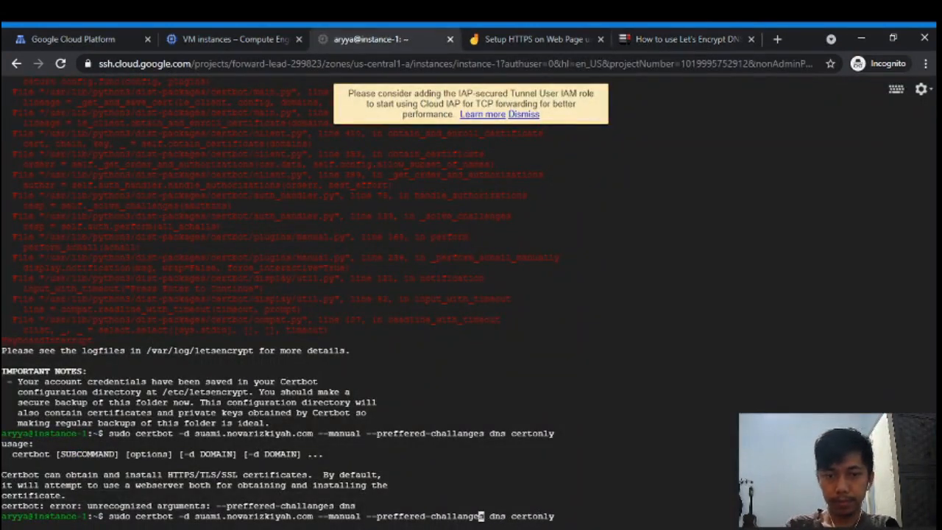
{"action": "key", "text": "BackSpace"}
{"action": "key", "text": "BackSpace"}
{"action": "key", "text": "BackSpace"}
{"action": "key", "text": "BackSpace"}
{"action": "key", "text": "BackSpace"}
{"action": "key", "text": "BackSpace"}
{"action": "key", "text": "BackSpace"}
{"action": "key", "text": "BackSpace"}
{"action": "key", "text": "BackSpace"}
{"action": "key", "text": "BackSpace"}
{"action": "key", "text": "BackSpace"}
{"action": "key", "text": "BackSpace"}
{"action": "key", "text": "BackSpace"}
{"action": "key", "text": "BackSpace"}
{"action": "key", "text": "BackSpace"}
{"action": "key", "text": "BackSpace"}
{"action": "key", "text": "BackSpace"}
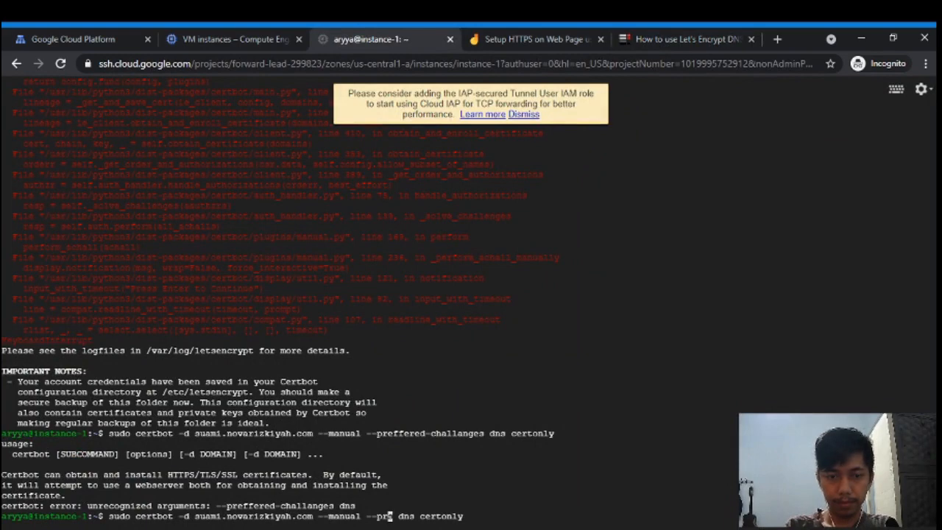
{"action": "key", "text": "BackSpace"}
{"action": "key", "text": "BackSpace"}
{"action": "key", "text": "BackSpace"}
{"action": "key", "text": "BackSpace"}
{"action": "key", "text": "Delete"}
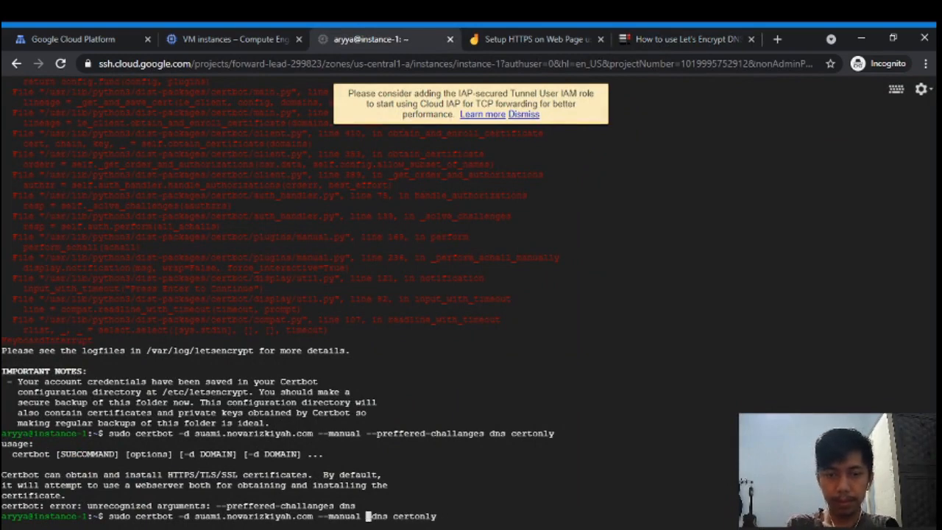
{"action": "type", "text": "--preferred-challenges"}
{"action": "key", "text": "Return"}
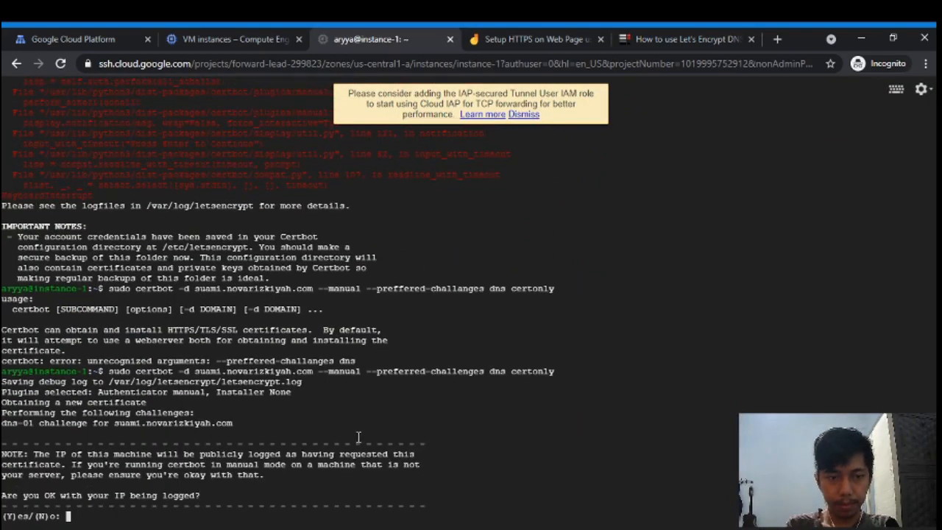
{"action": "type", "text": "Y"}
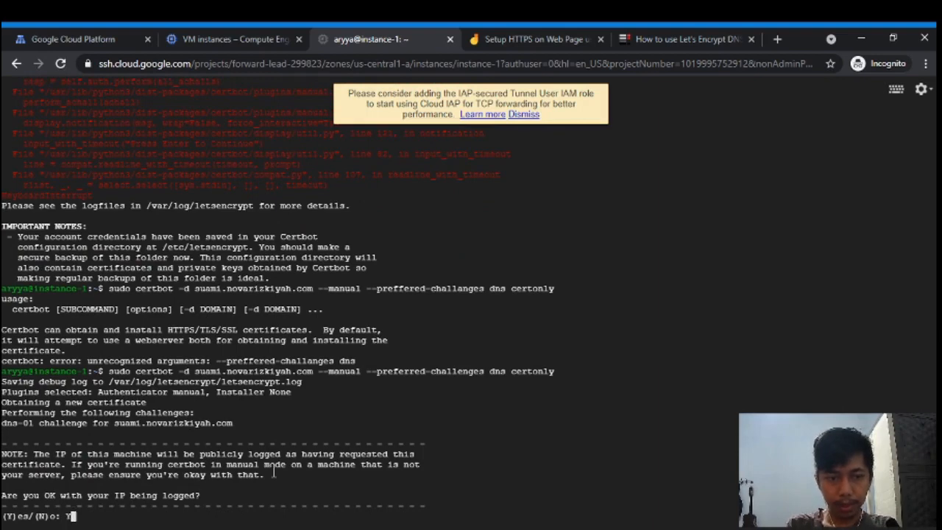
{"action": "key", "text": "Return"}
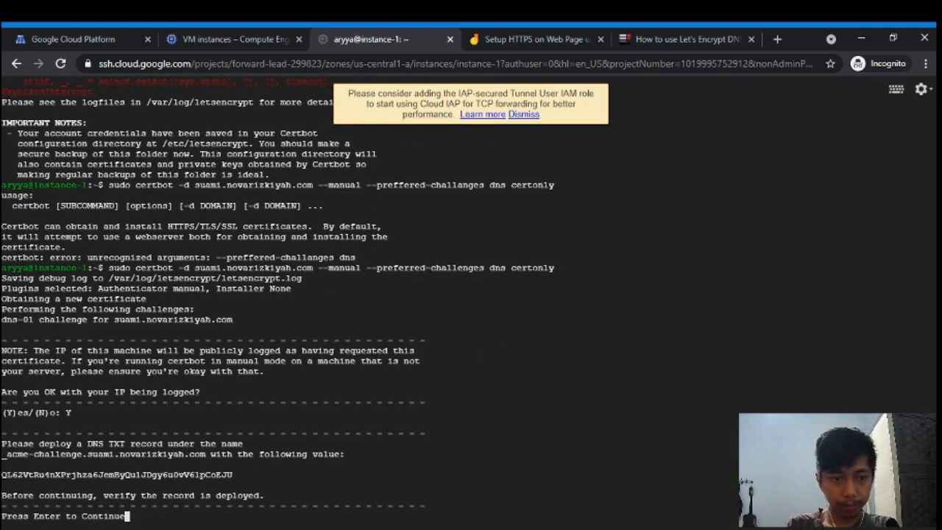
- Copy the _acme-challenge TXT record name and value, deploy the record, and let certbot verify
{"action": "double_click", "coordinate": [178, 475]}
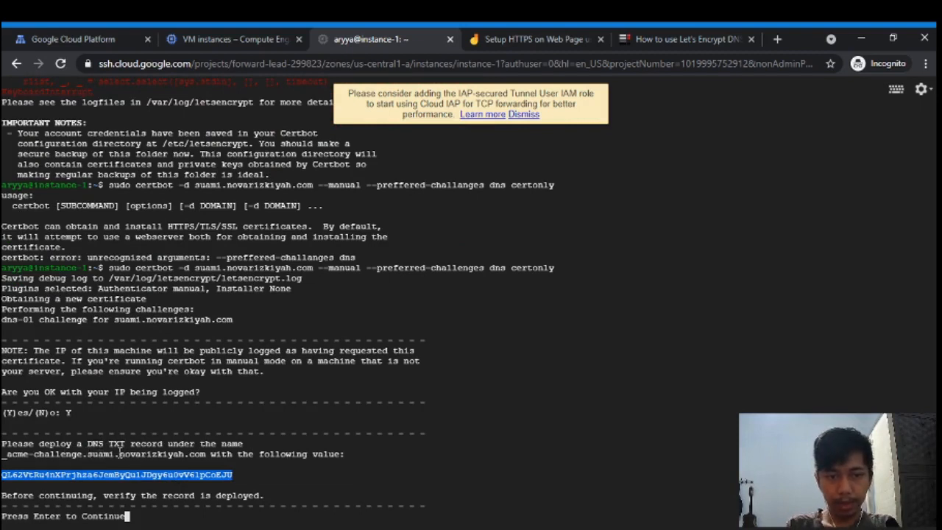
{"action": "left_click_drag", "start_coordinate": [118, 455], "coordinate": [1, 454]}
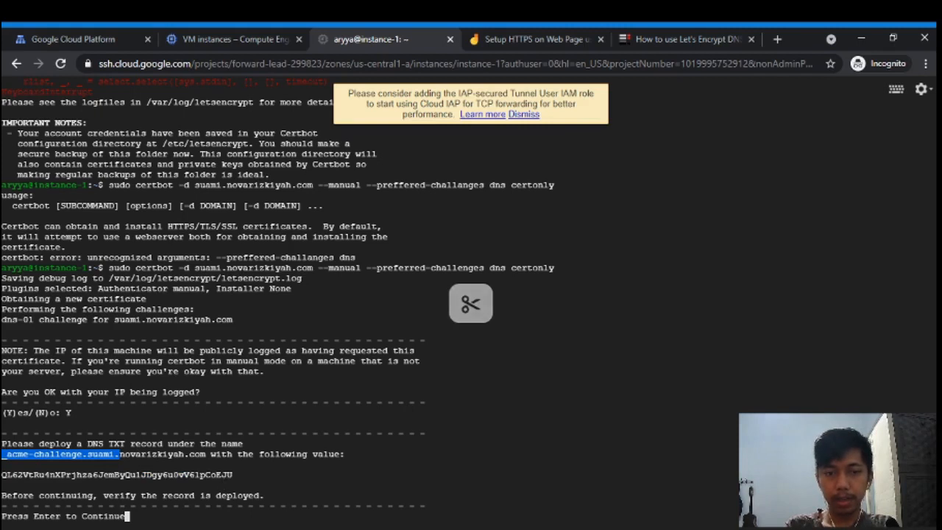
{"action": "key", "text": "alt+Tab"}
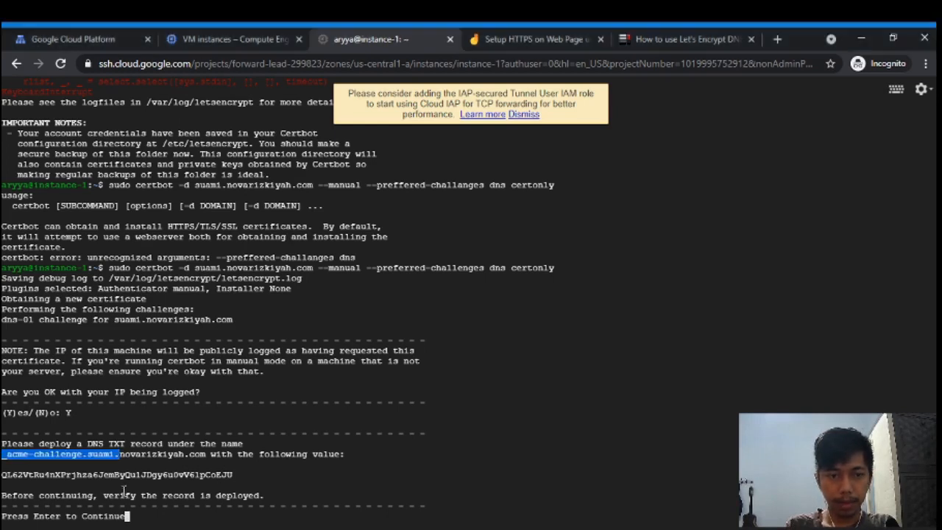
{"action": "double_click", "coordinate": [125, 475]}
{"action": "key", "text": "alt+Tab"}
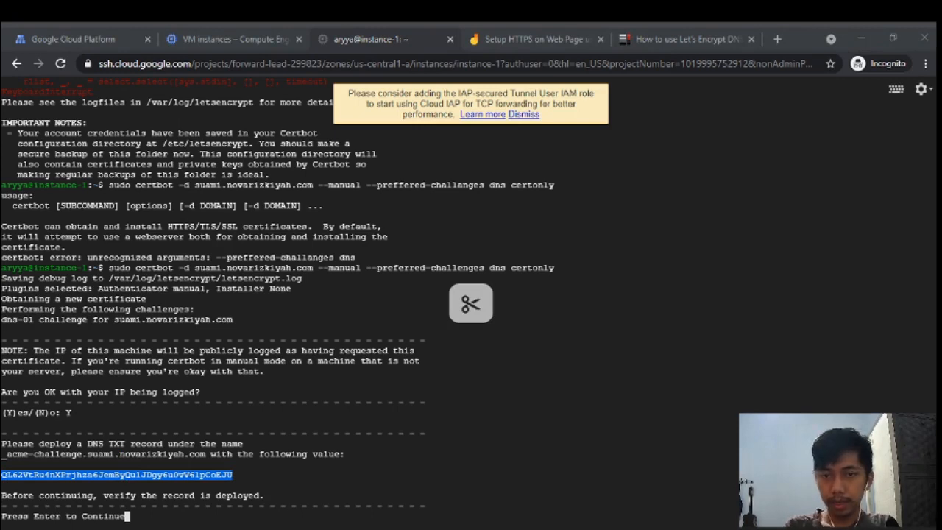
{"action": "left_click", "coordinate": [262, 466]}
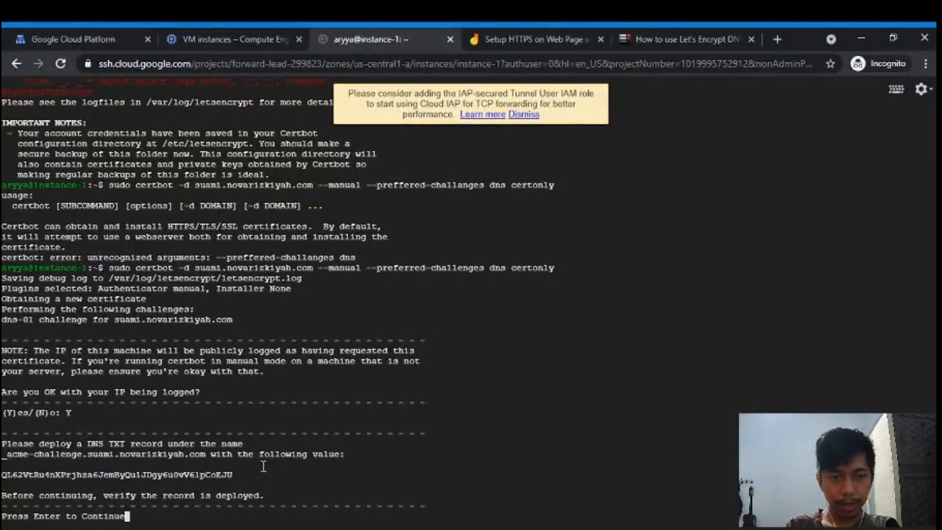
{"action": "key", "text": "Return"}
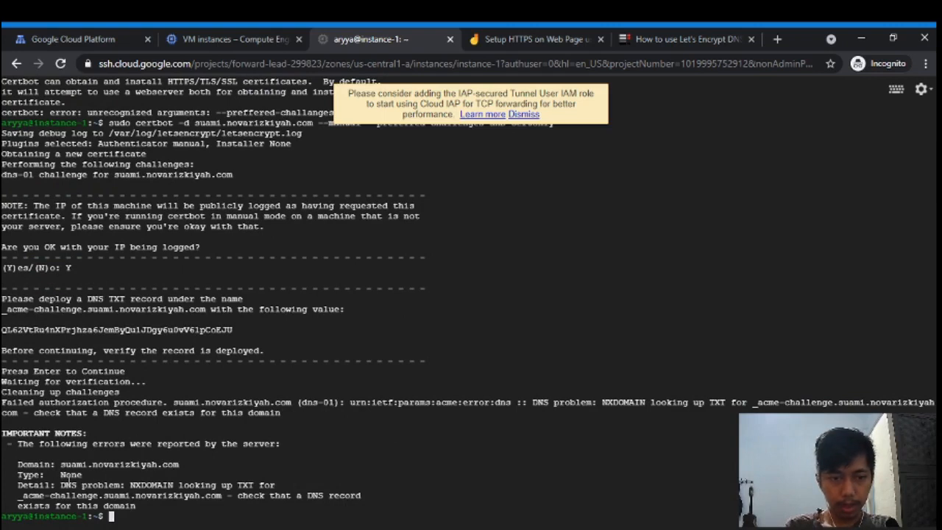
{"action": "left_click", "coordinate": [294, 527]}
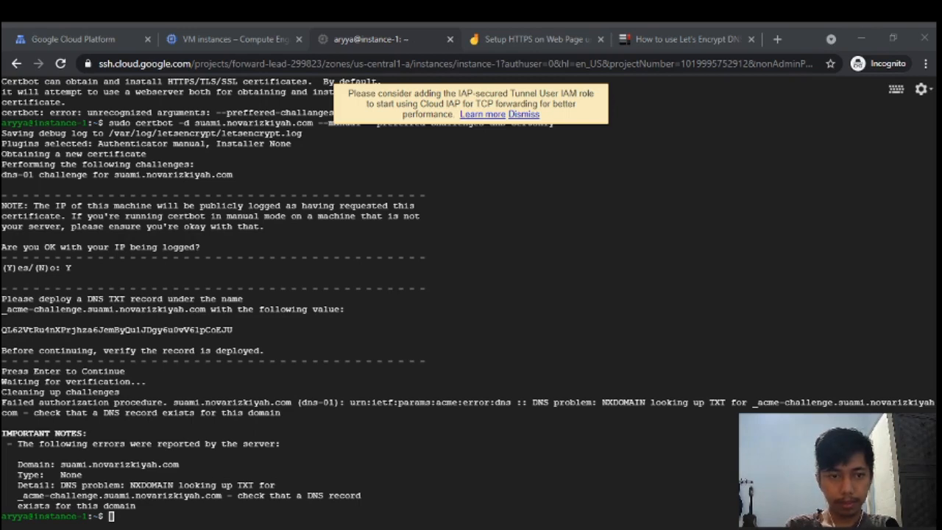
{"action": "key", "text": "alt+Tab"}
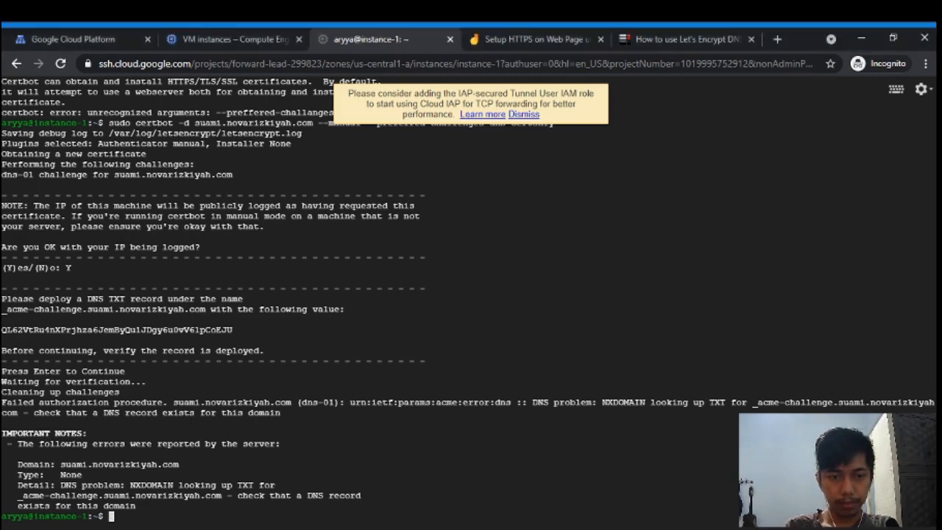
{"action": "double_click", "coordinate": [175, 498]}
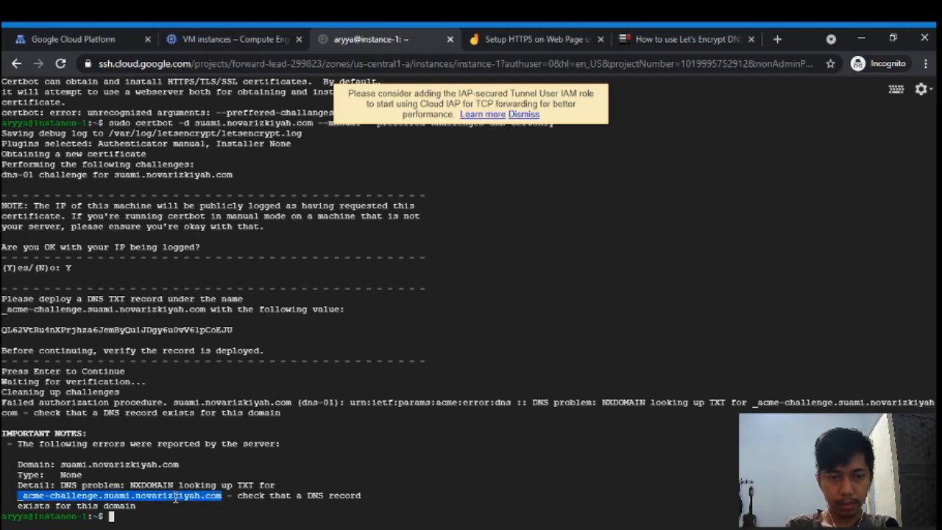
{"action": "key", "text": "ctrl+c"}
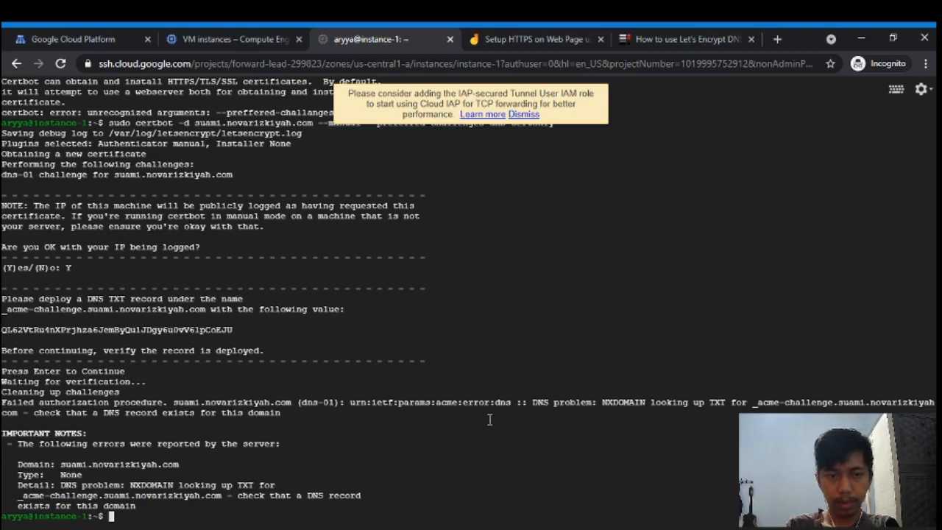
{"action": "key", "text": "Up"}
- Rerun certbot, answer Y to IP logging, and copy the new _acme-challenge TXT value
{"action": "key", "text": "Return"}
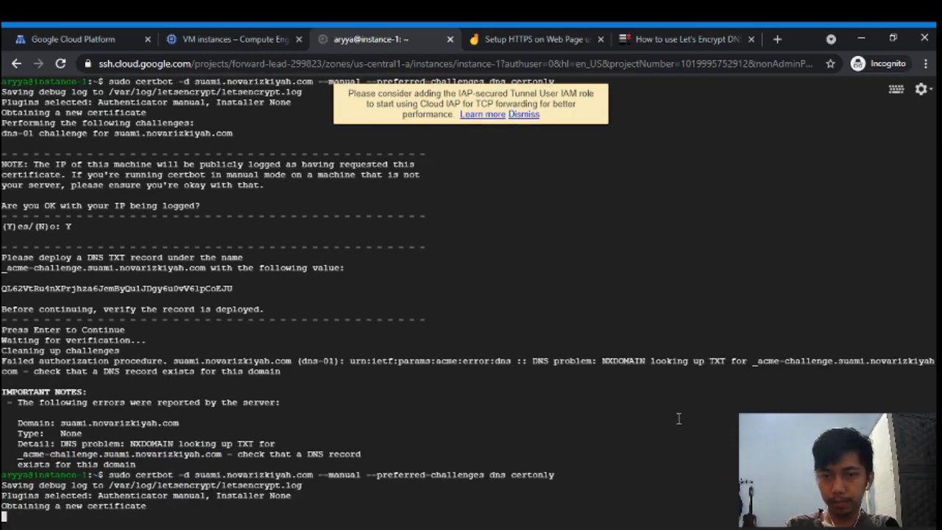
{"action": "type", "text": "Y)es/(N)o: Y"}
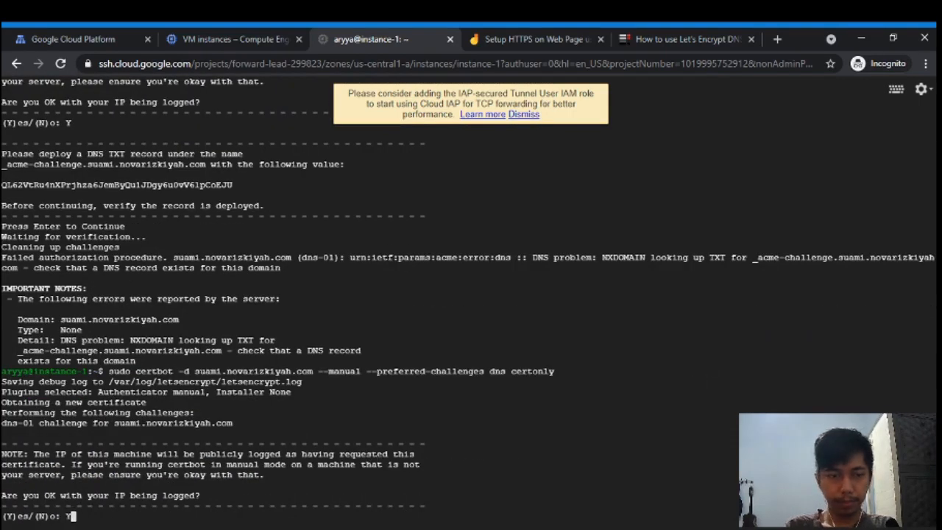
{"action": "key", "text": "Return"}
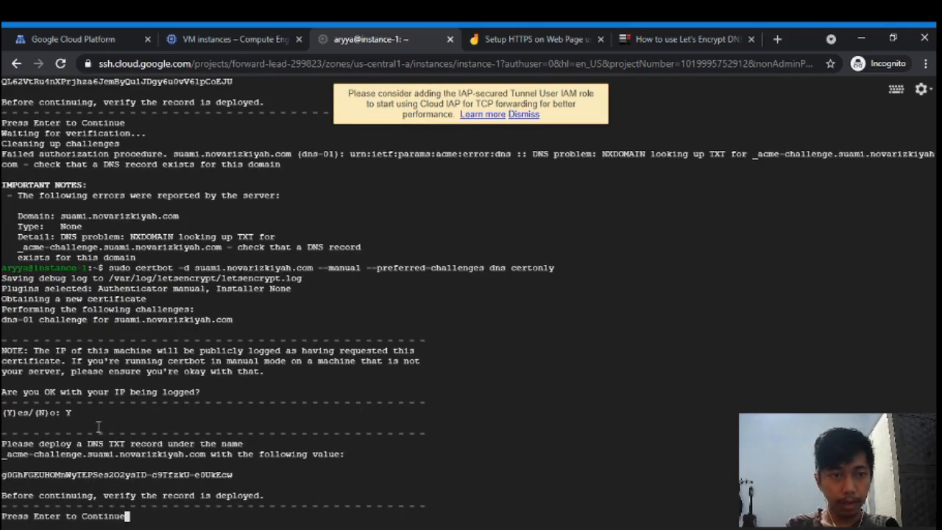
{"action": "left_click_drag", "start_coordinate": [2, 475], "coordinate": [232, 475]}
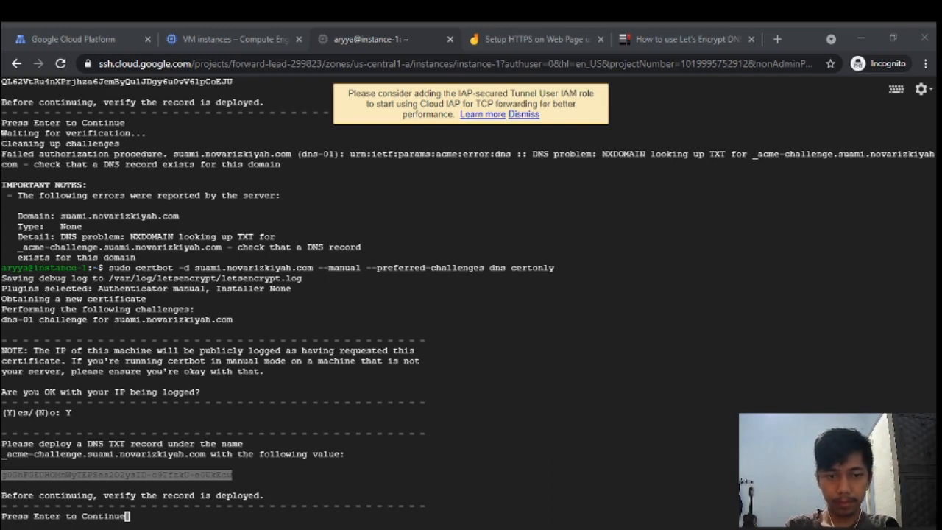
{"action": "left_click", "coordinate": [215, 522]}
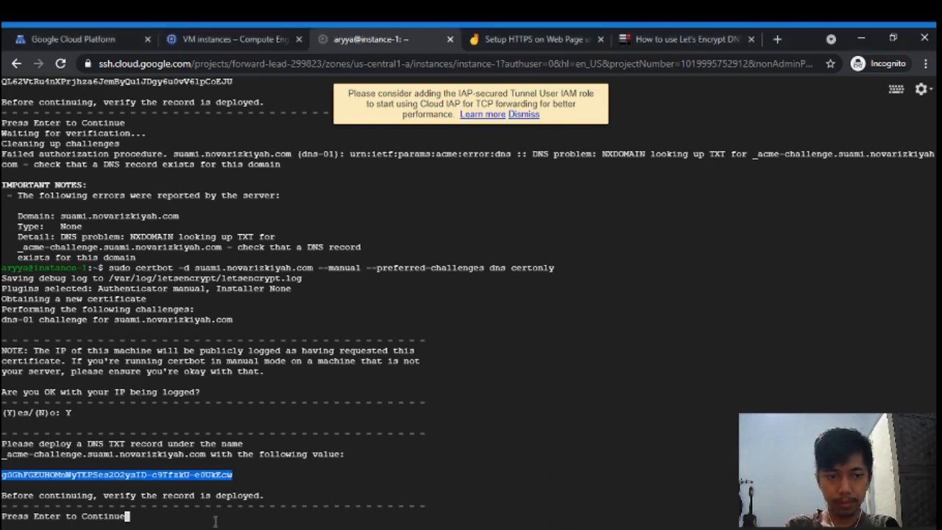
{"action": "left_click", "coordinate": [254, 409]}
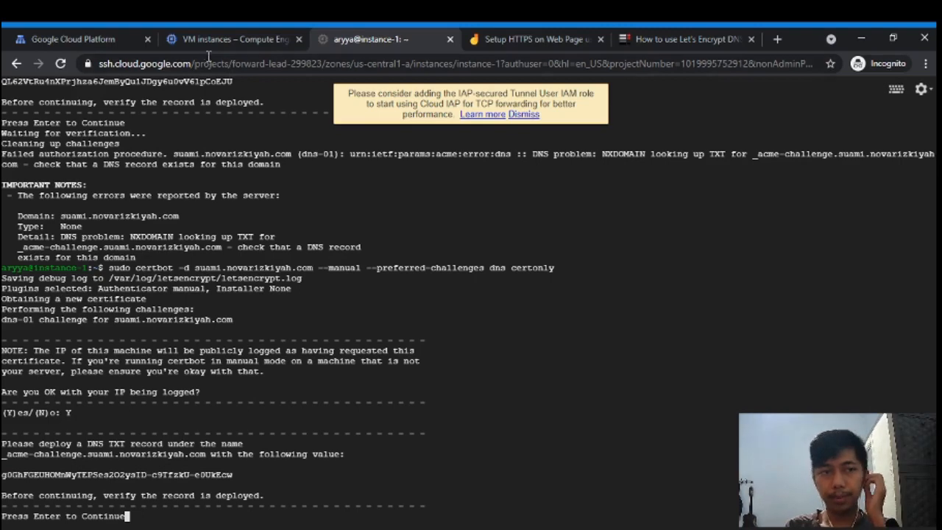
- On the load balancer frontend, create a new certificate named static-web-certificate
{"action": "left_click", "coordinate": [119, 36]}
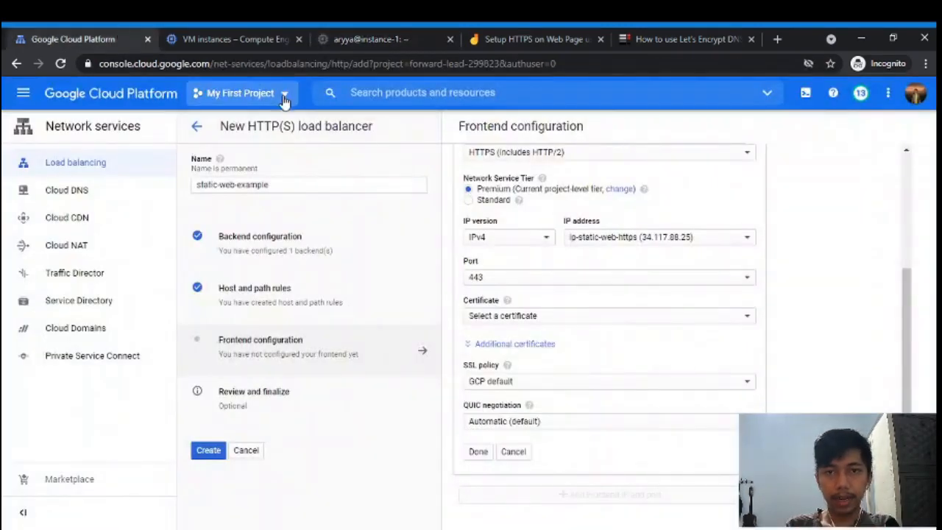
{"action": "left_click", "coordinate": [539, 318]}
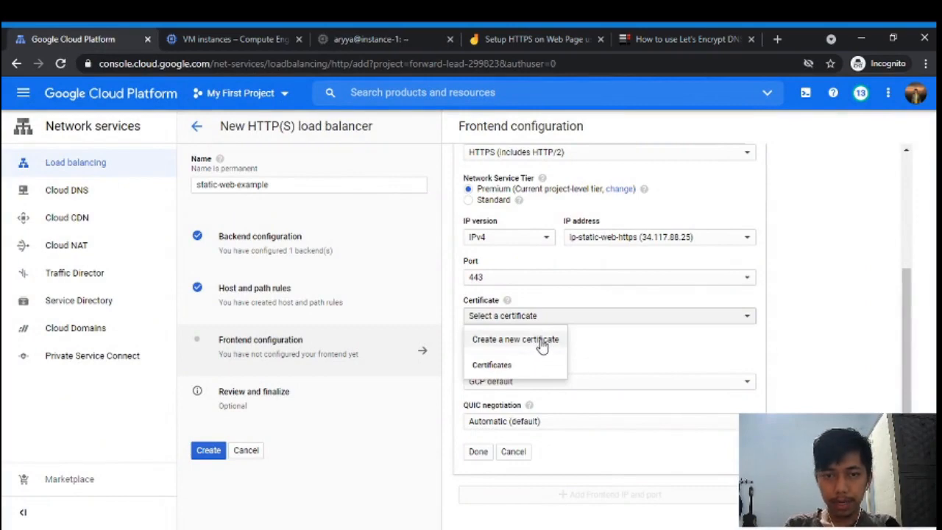
{"action": "left_click", "coordinate": [543, 343]}
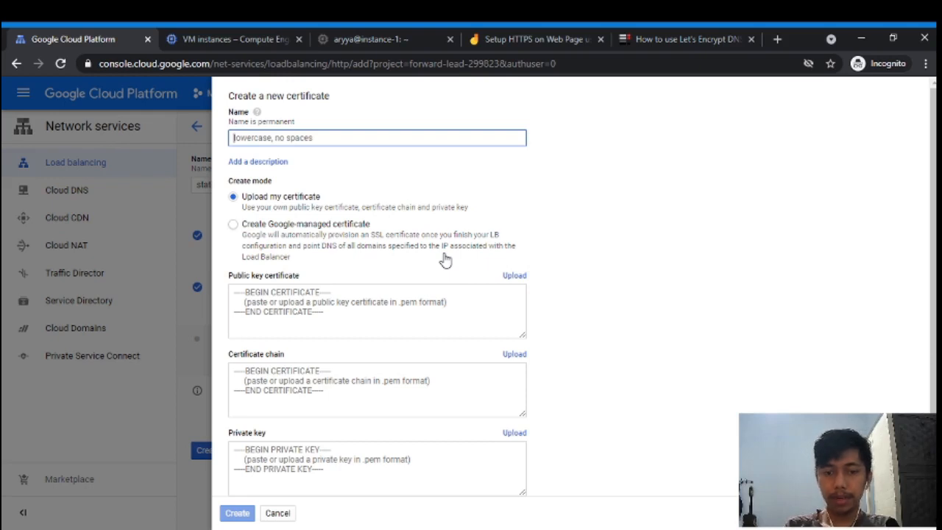
{"action": "type", "text": "static-web"}
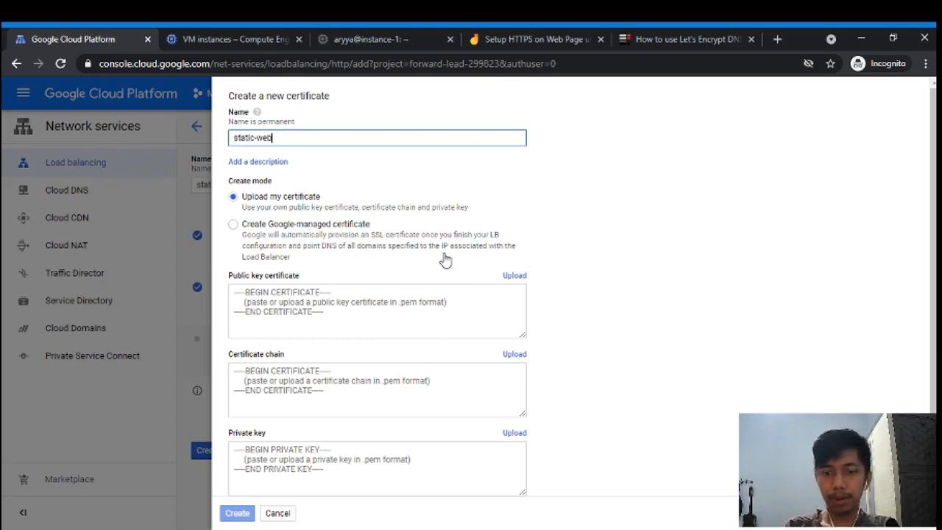
{"action": "type", "text": "-certificate"}
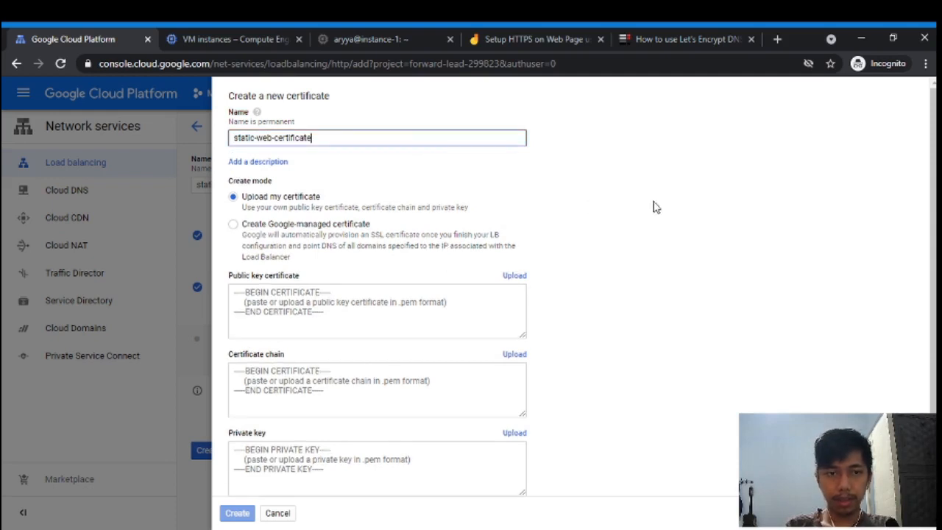
{"action": "scroll", "coordinate": [460, 213], "scroll_direction": "down", "scroll_amount": 1}
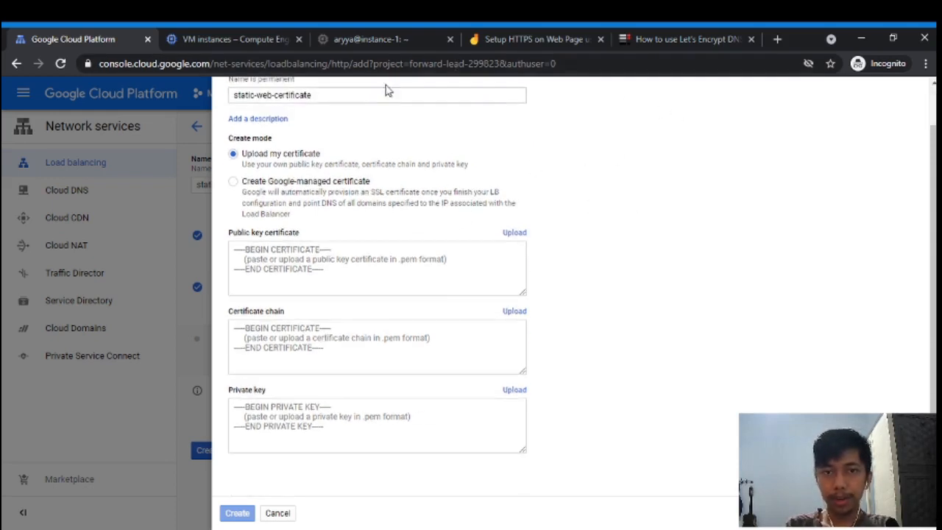
{"action": "left_click", "coordinate": [398, 37]}
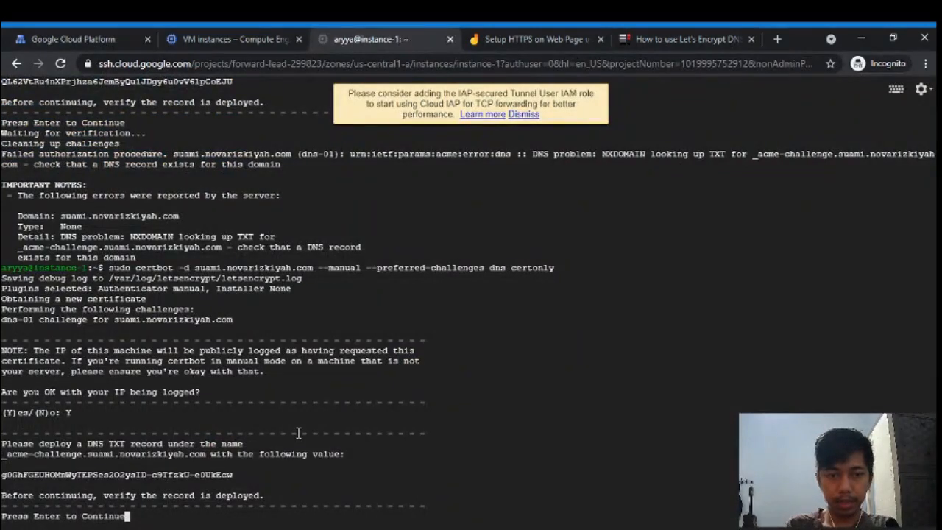
- Continue certbot verification, which fails on an incorrect TXT record, then rerun the certbot command
{"action": "key", "text": "Return"}
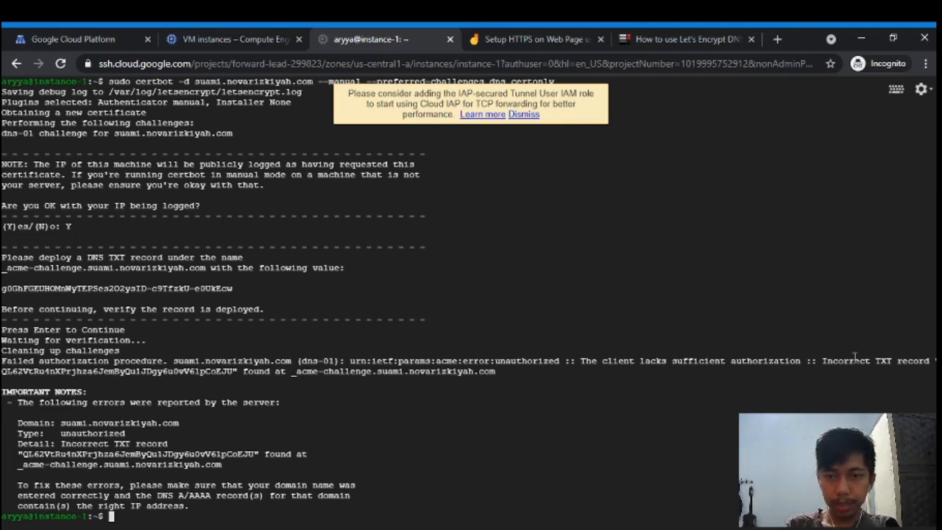
{"action": "left_click_drag", "start_coordinate": [356, 372], "coordinate": [378, 361]}
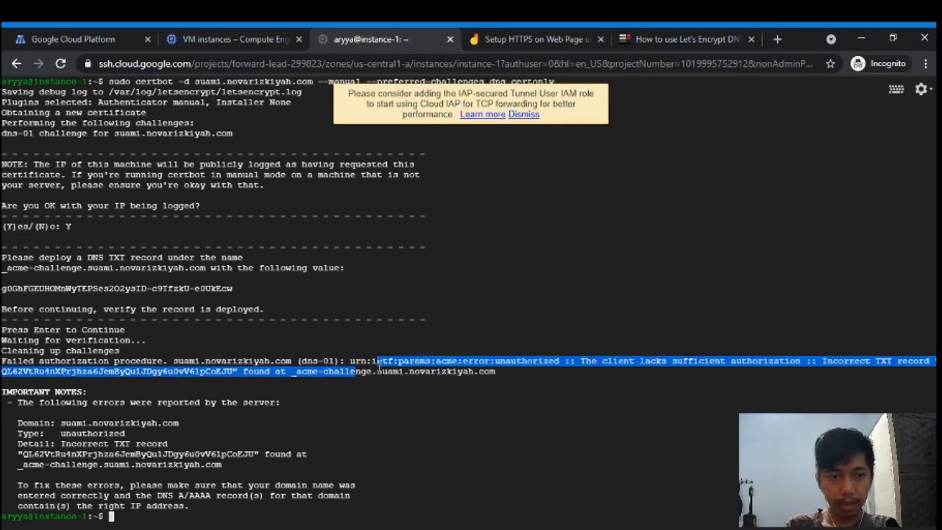
{"action": "left_click", "coordinate": [80, 375]}
{"action": "left_click", "coordinate": [324, 527]}
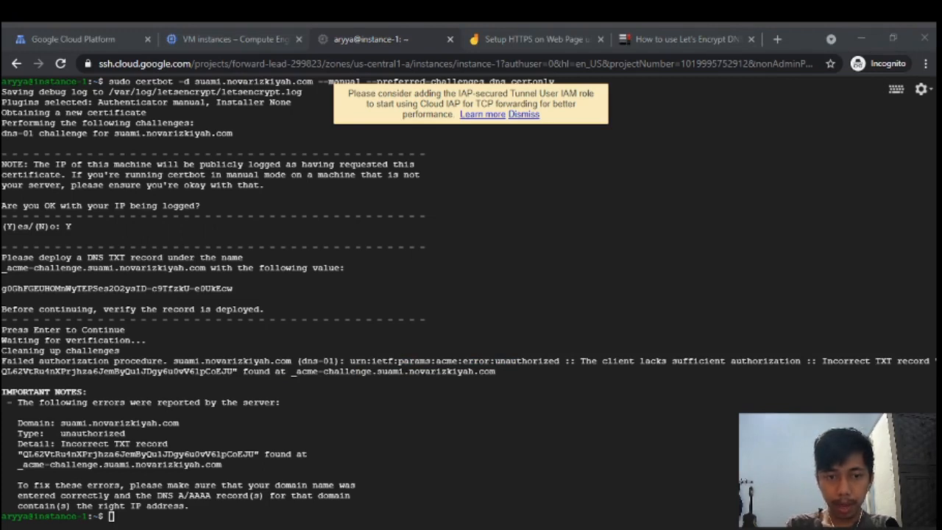
{"action": "left_click", "coordinate": [280, 409]}
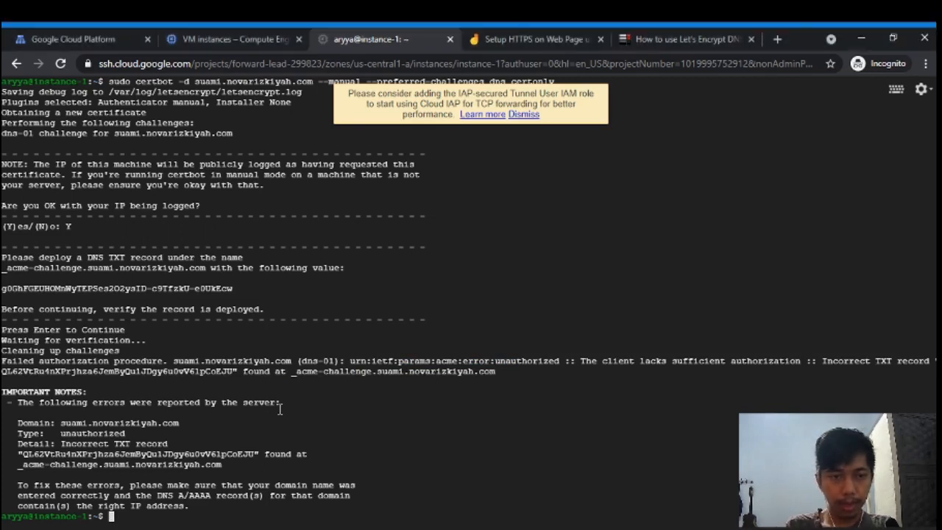
{"action": "key", "text": "Up"}
{"action": "key", "text": "Return"}
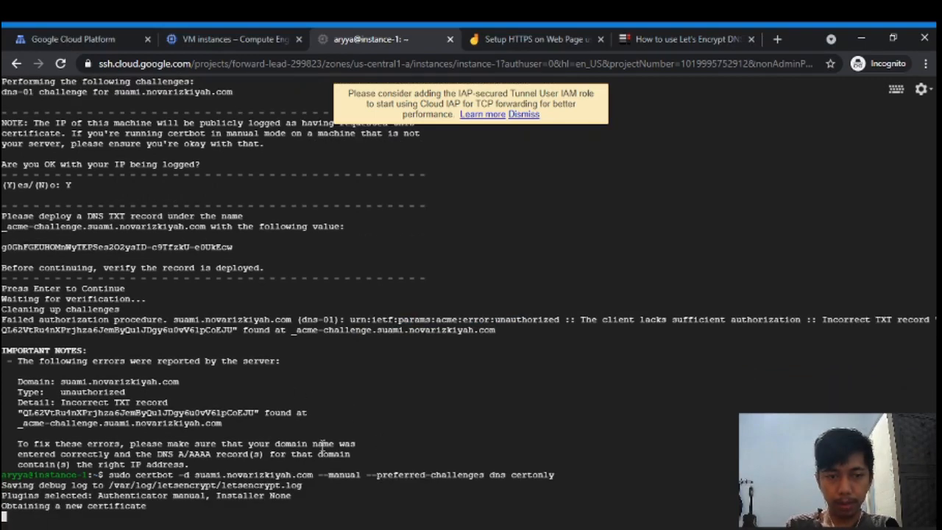
- Accept IP logging with Y, copy the latest TXT value to deploy, and return to the Upload-my-certificate form
{"action": "type", "text": "Y)es/(N)o: Y"}
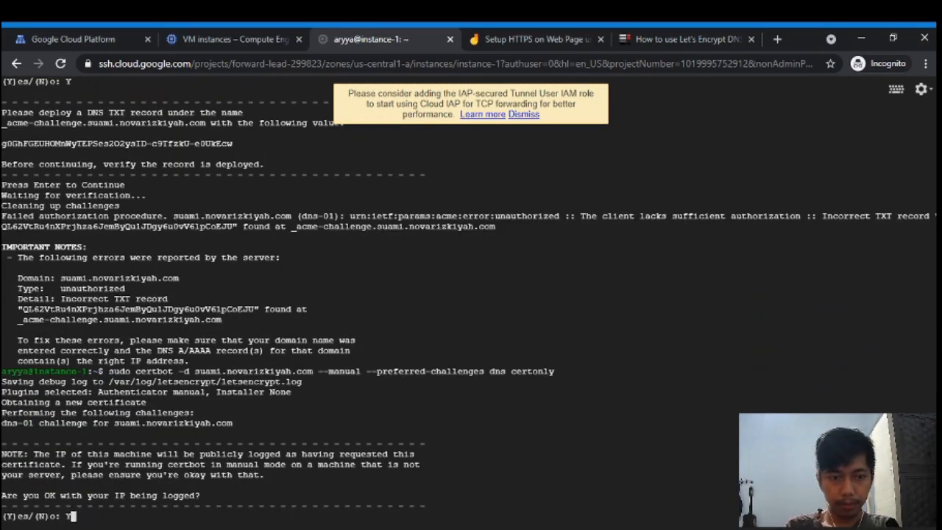
{"action": "key", "text": "Return"}
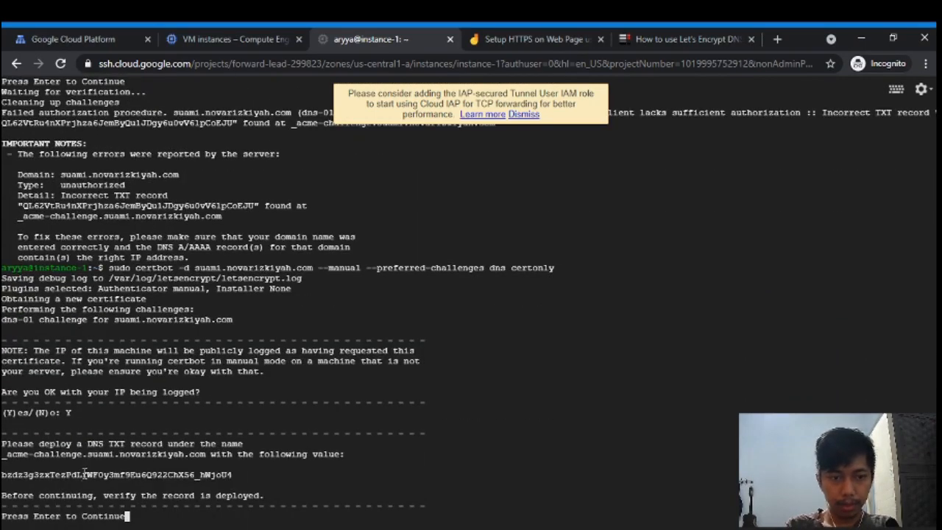
{"action": "double_click", "coordinate": [85, 474]}
{"action": "key", "text": "alt+Tab"}
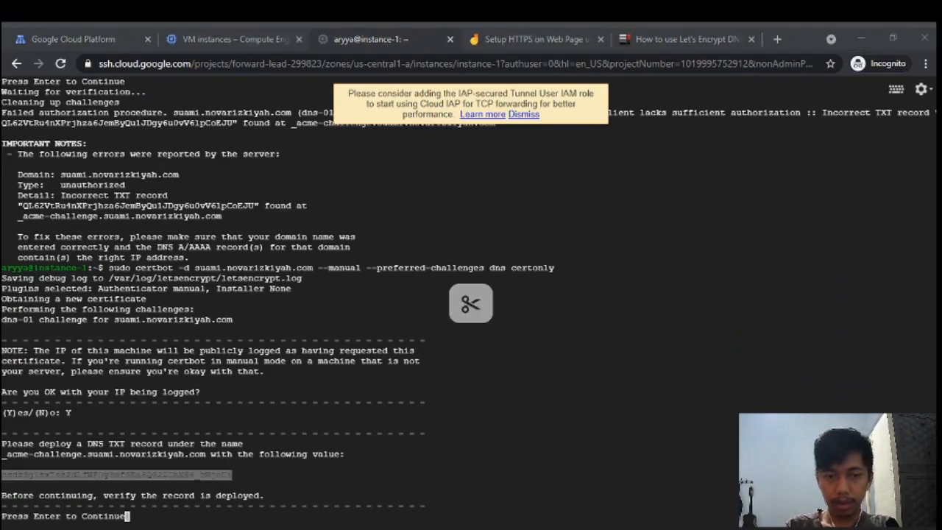
{"action": "key", "text": "alt+Tab"}
{"action": "key", "text": "alt+Tab"}
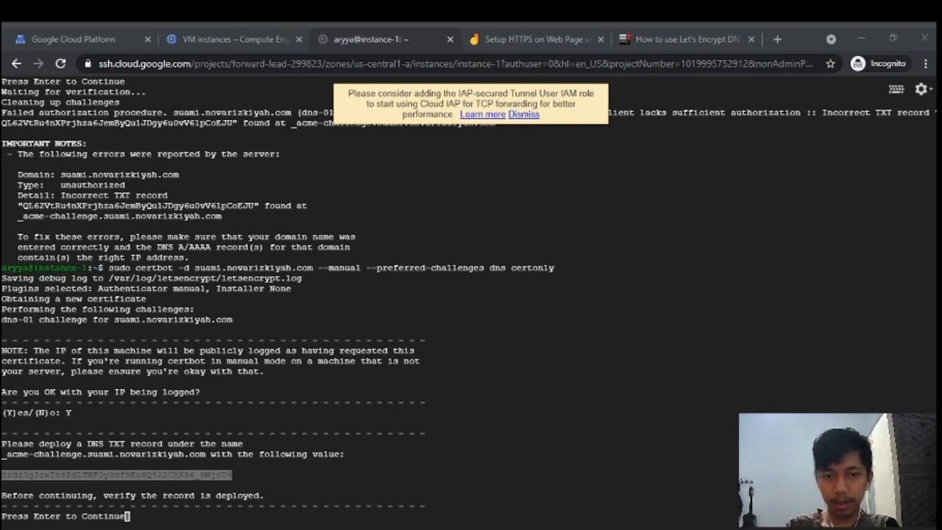
{"action": "key", "text": "alt+Tab"}
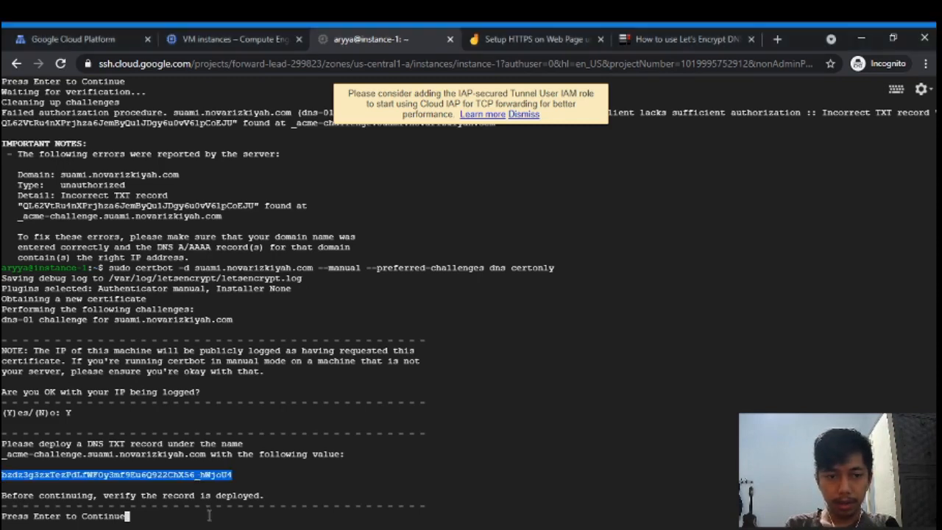
{"action": "left_click", "coordinate": [281, 423]}
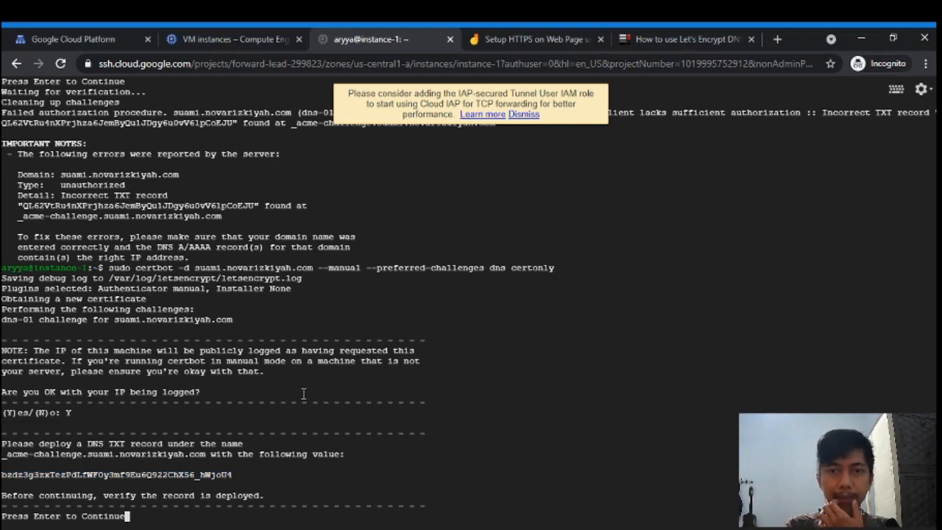
{"action": "left_click", "coordinate": [105, 37]}
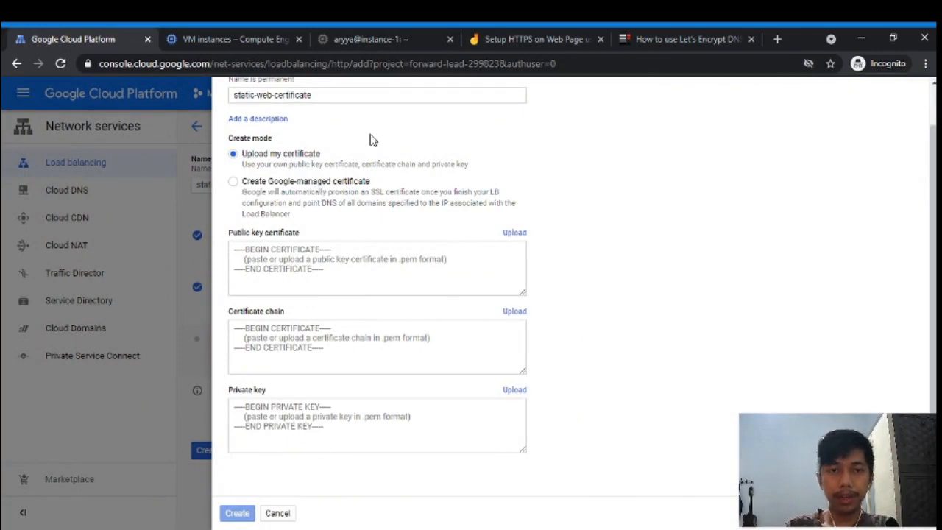
- Go back to the instance-1 SSH session where certbot awaits the TXT record deployment
{"action": "left_click", "coordinate": [410, 36]}
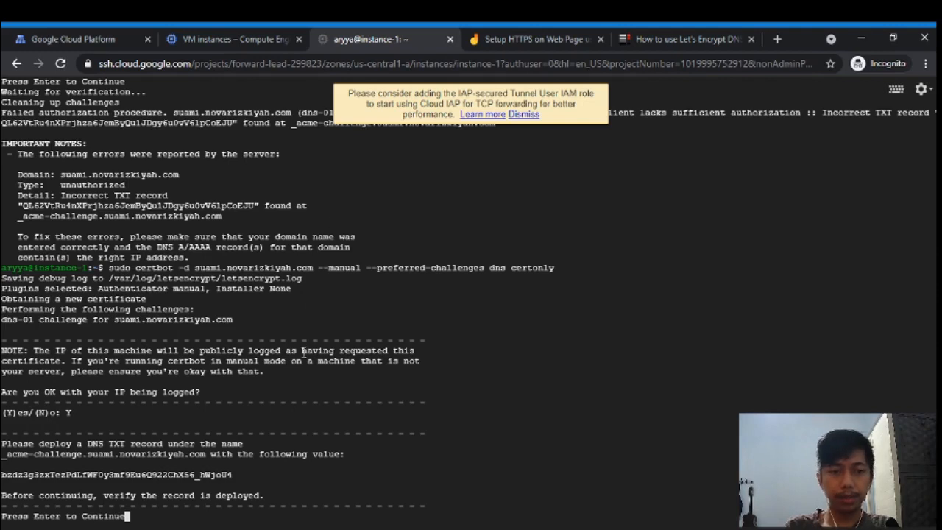
- Confirm the TXT record so certbot issues the certificate, then select the fullchain.pem and privkey.pem paths
{"action": "key", "text": "Return"}
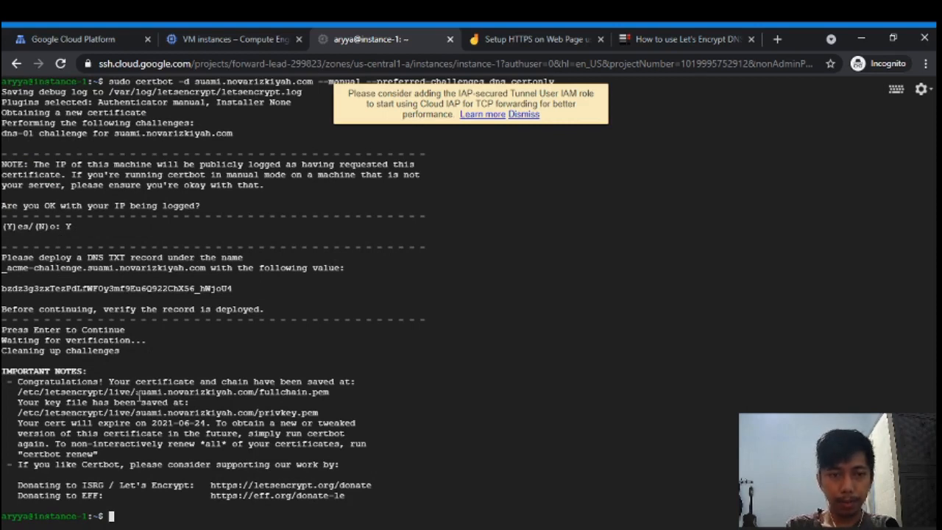
{"action": "left_click_drag", "start_coordinate": [18, 391], "coordinate": [333, 393]}
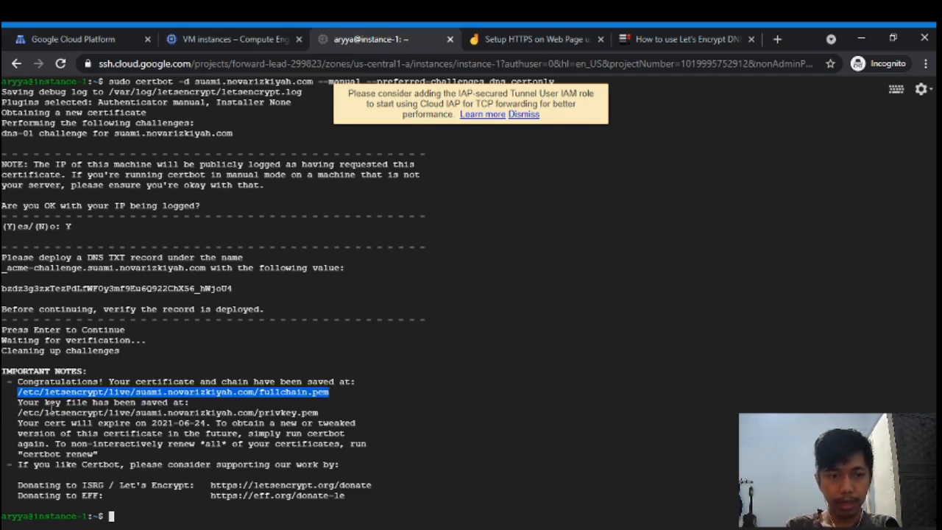
{"action": "left_click_drag", "start_coordinate": [19, 412], "coordinate": [338, 408]}
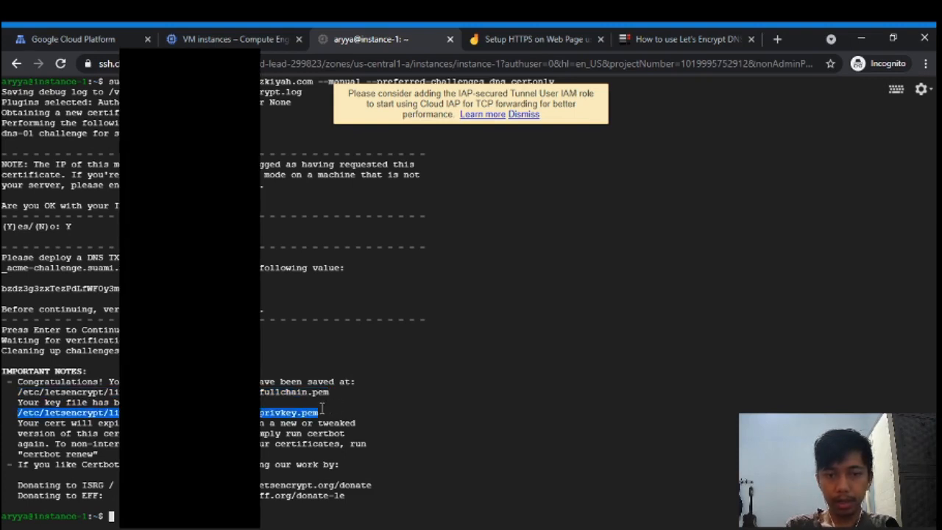
- Print privkey.pem with sudo cat after plain cat is denied, and select the key block
{"action": "type", "text": "c"}
{"action": "type", "text": "at"}
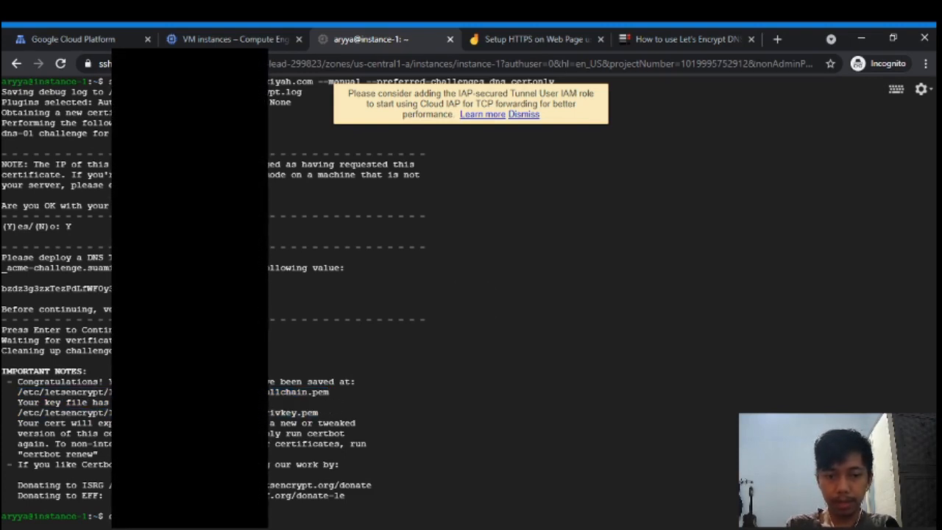
{"action": "key", "text": "Return"}
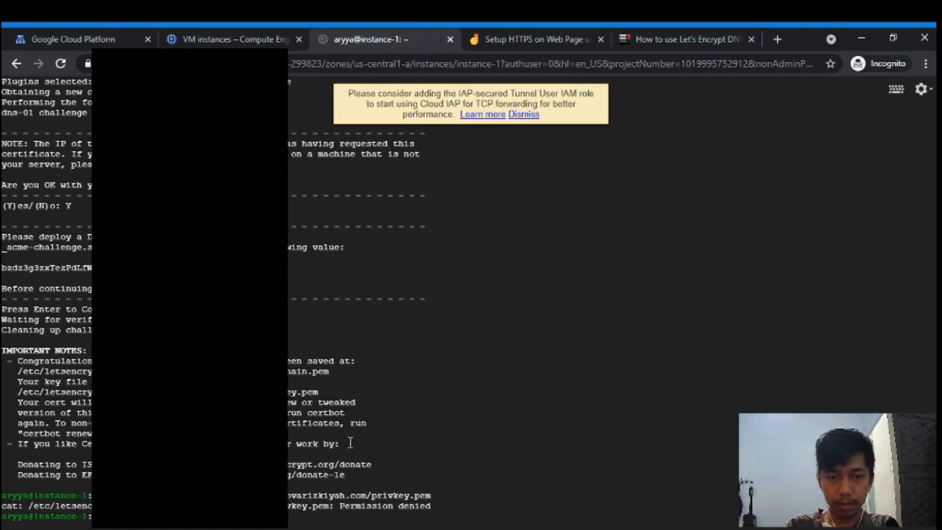
{"action": "key", "text": "Up"}
{"action": "key", "text": "Home"}
{"action": "type", "text": "sudo"}
{"action": "key", "text": "Return"}
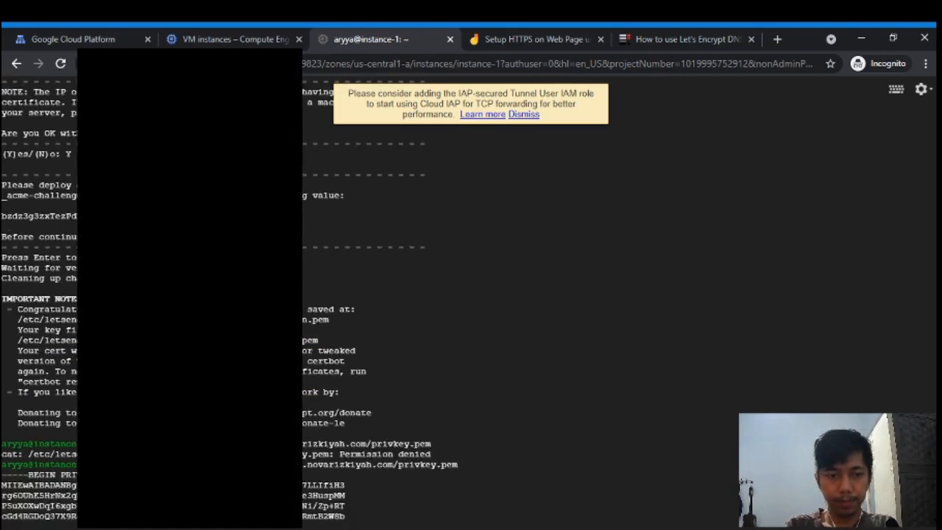
{"action": "left_click_drag", "start_coordinate": [3, 226], "coordinate": [133, 506]}
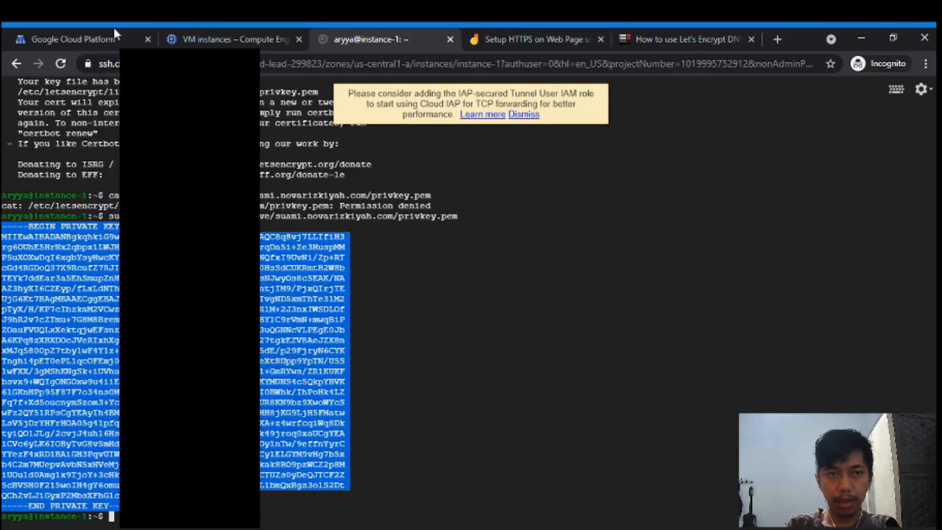
- Paste the private key into the certificate form's Private key field, then select the fullchain.pem path
{"action": "left_click", "coordinate": [129, 39]}
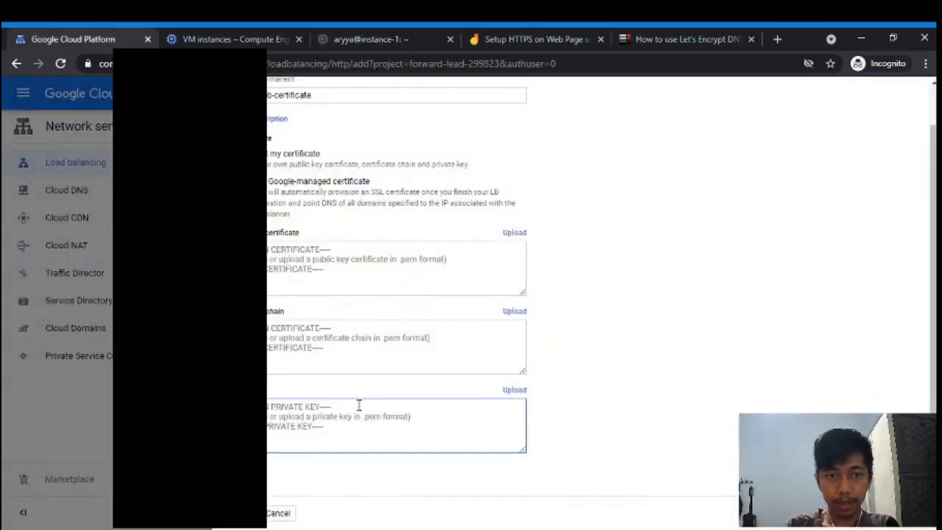
{"action": "key", "text": "ctrl+v"}
{"action": "left_click", "coordinate": [190, 36]}
{"action": "left_click", "coordinate": [349, 40]}
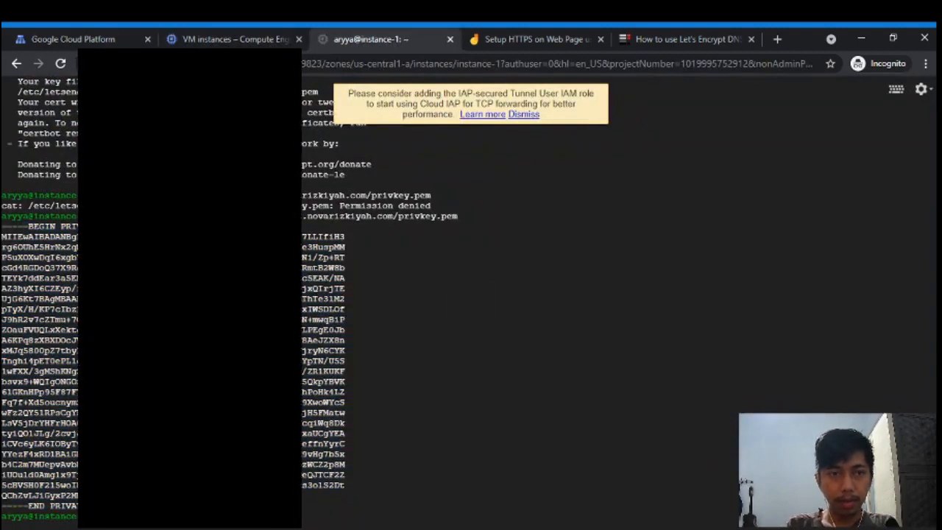
{"action": "scroll", "coordinate": [329, 118], "scroll_direction": "up", "scroll_amount": 7}
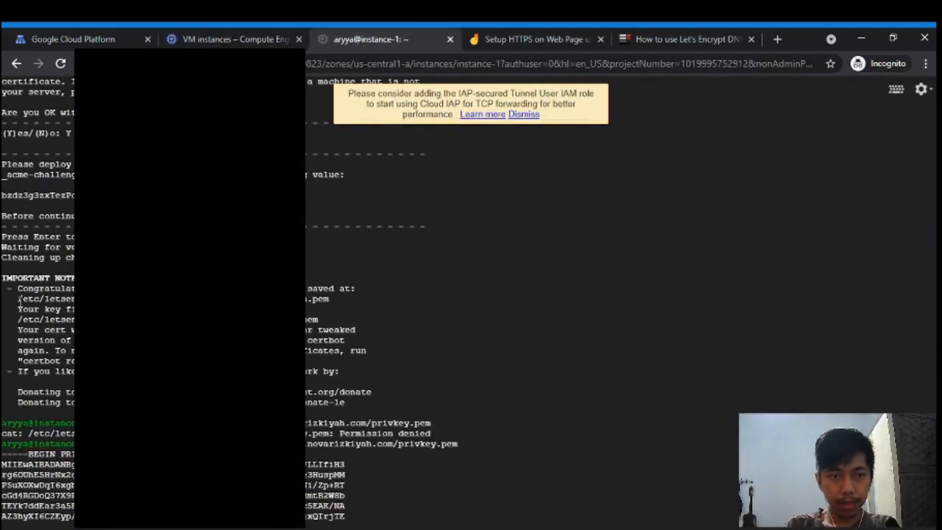
{"action": "left_click_drag", "start_coordinate": [20, 302], "coordinate": [342, 302]}
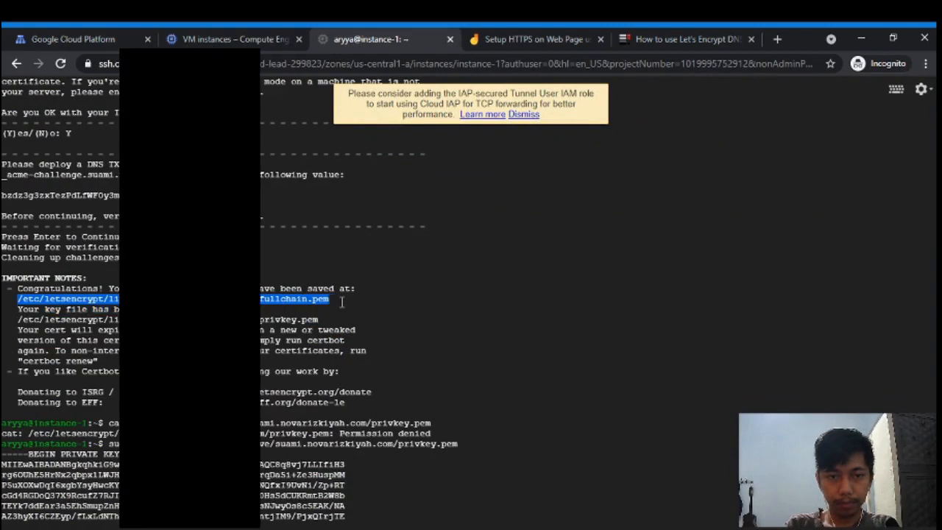
{"action": "scroll", "coordinate": [342, 302], "scroll_direction": "down", "scroll_amount": 7}
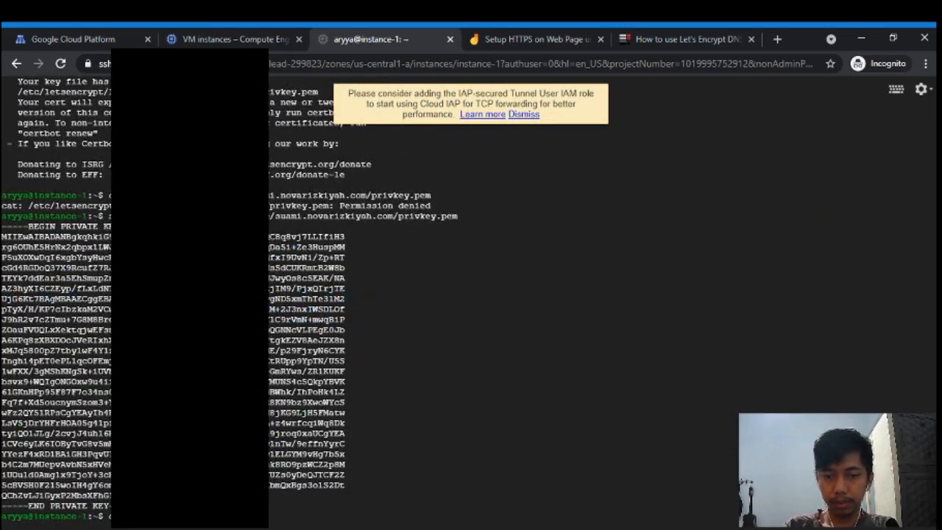
- Print fullchain.pem and paste its first certificate into the Public key certificate field
{"action": "key", "text": "ctrl+v"}
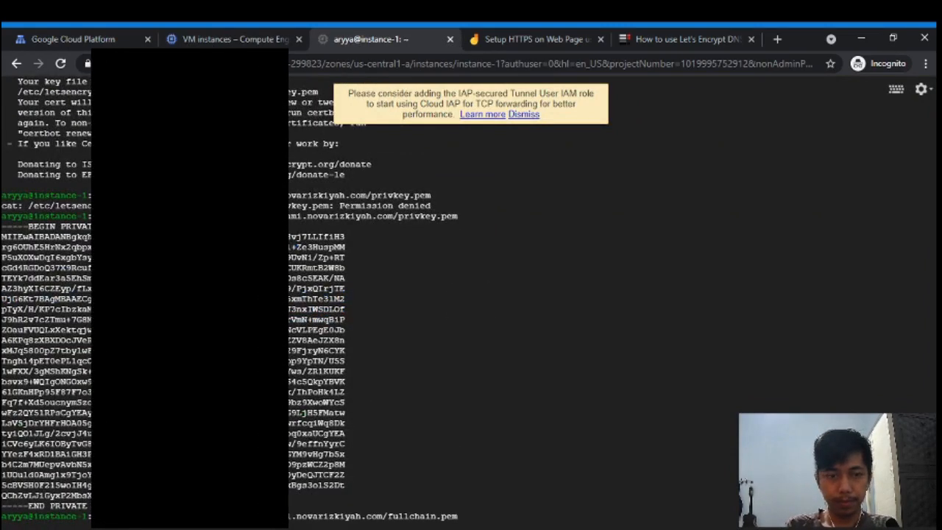
{"action": "key", "text": "Return"}
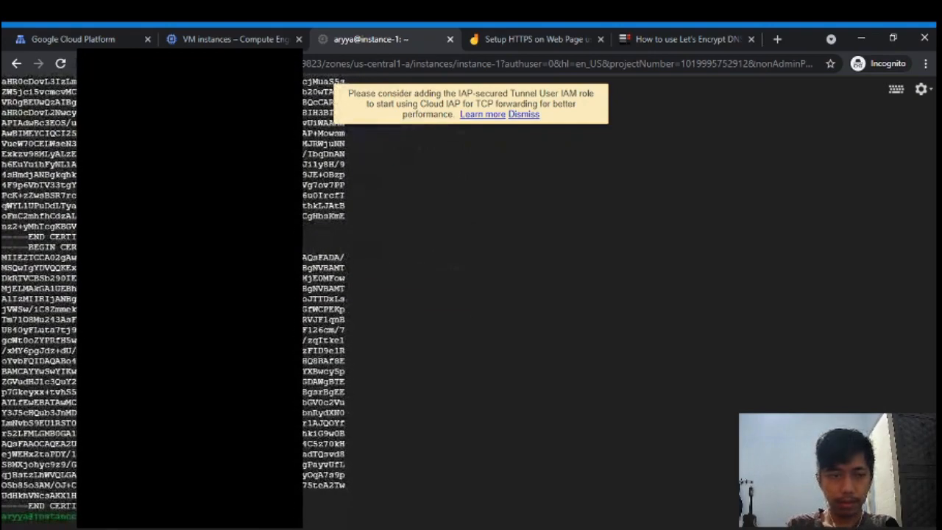
{"action": "scroll", "coordinate": [26, 111], "scroll_direction": "up", "scroll_amount": 6}
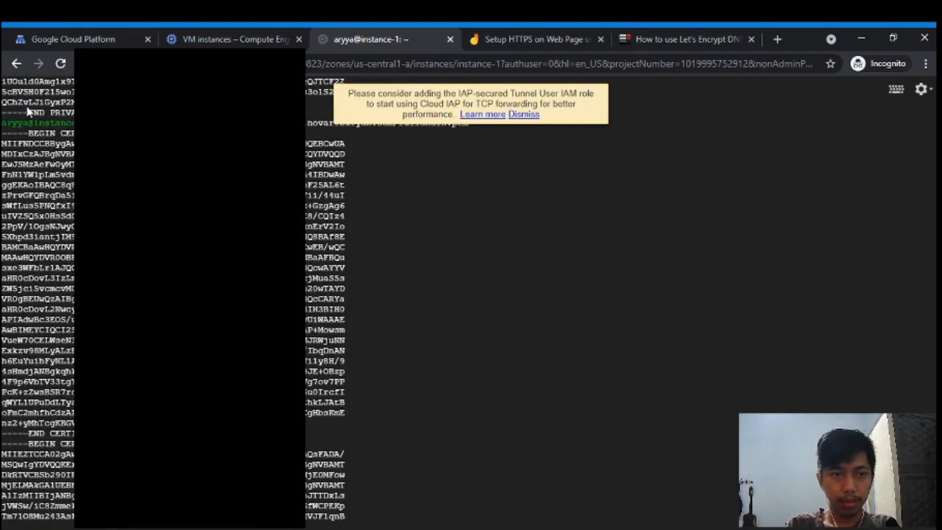
{"action": "left_click_drag", "start_coordinate": [2, 133], "coordinate": [341, 436]}
{"action": "key", "text": "ctrl+c"}
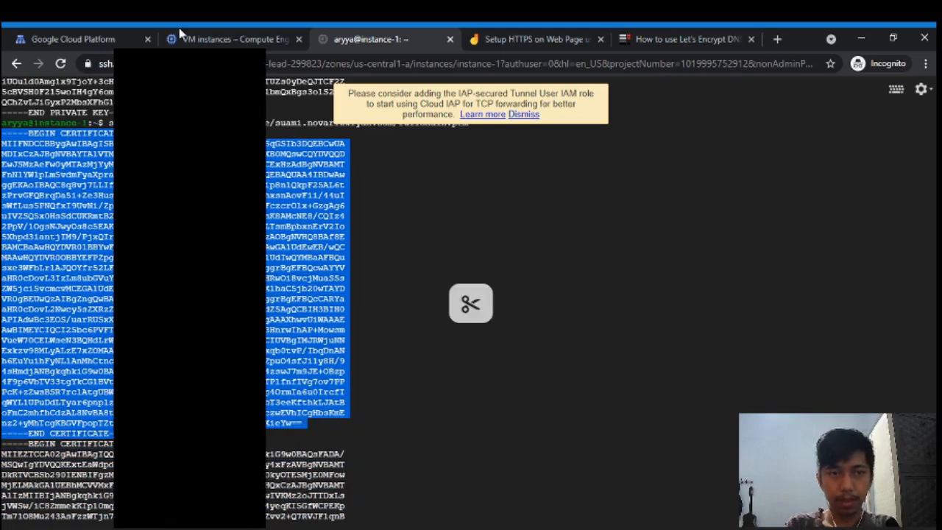
{"action": "left_click", "coordinate": [69, 39]}
{"action": "left_click", "coordinate": [346, 268]}
{"action": "key", "text": "ctrl+v"}
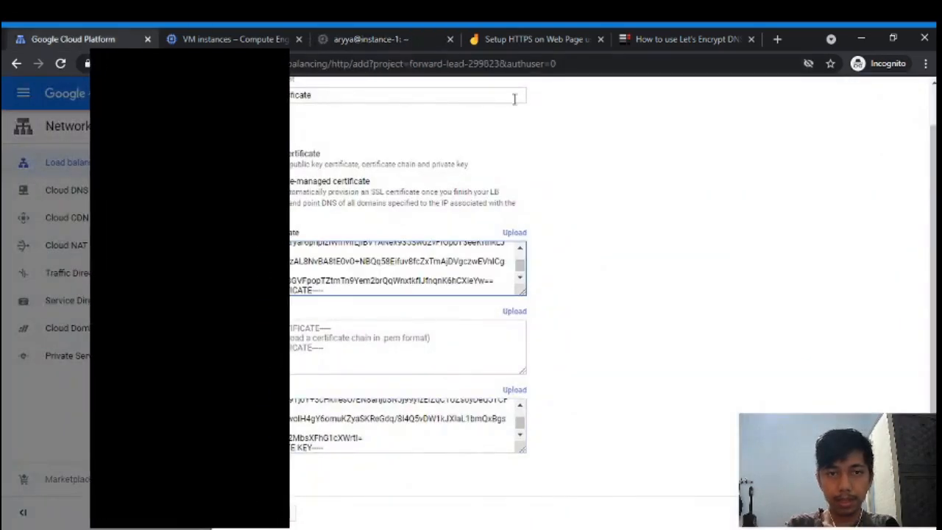
- Paste the intermediate certificate into Certificate chain and create static-web-certificate
{"action": "left_click", "coordinate": [376, 38]}
{"action": "scroll", "coordinate": [44, 243], "scroll_direction": "down", "scroll_amount": 6}
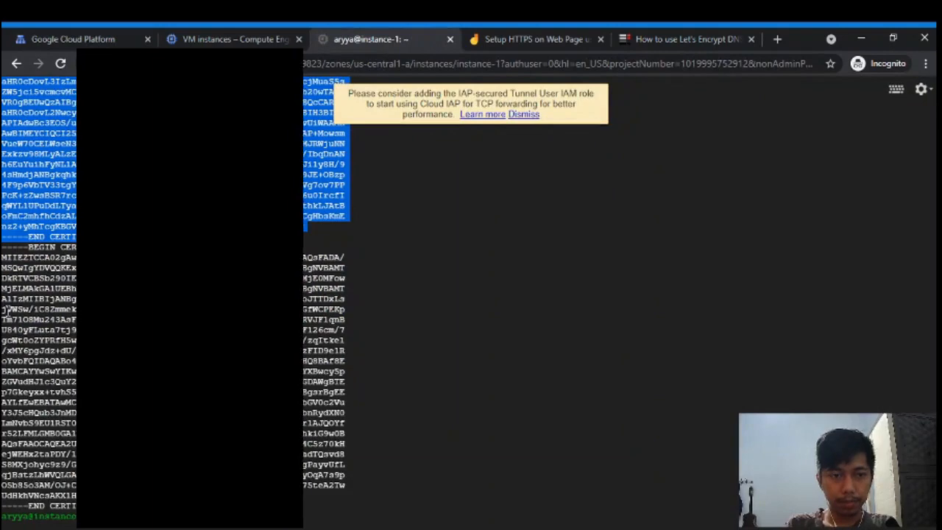
{"action": "left_click_drag", "start_coordinate": [3, 245], "coordinate": [147, 497]}
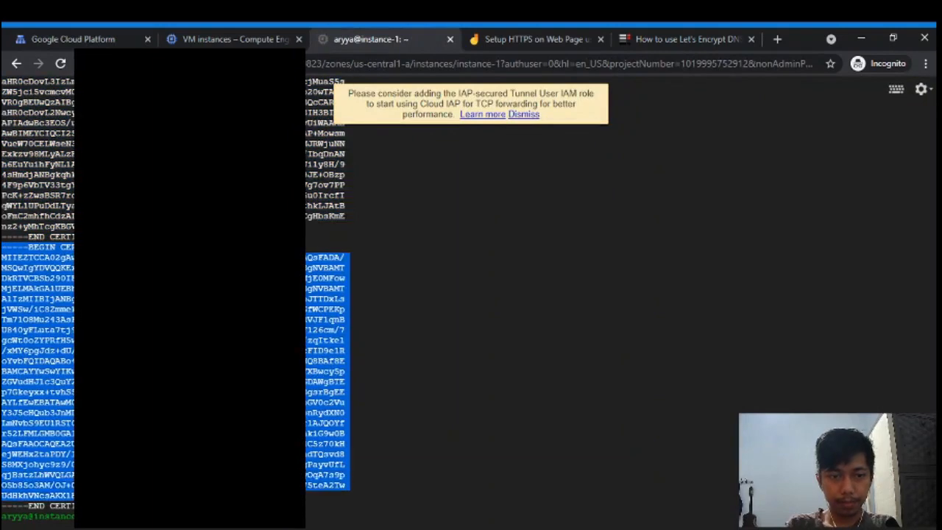
{"action": "left_click", "coordinate": [73, 38]}
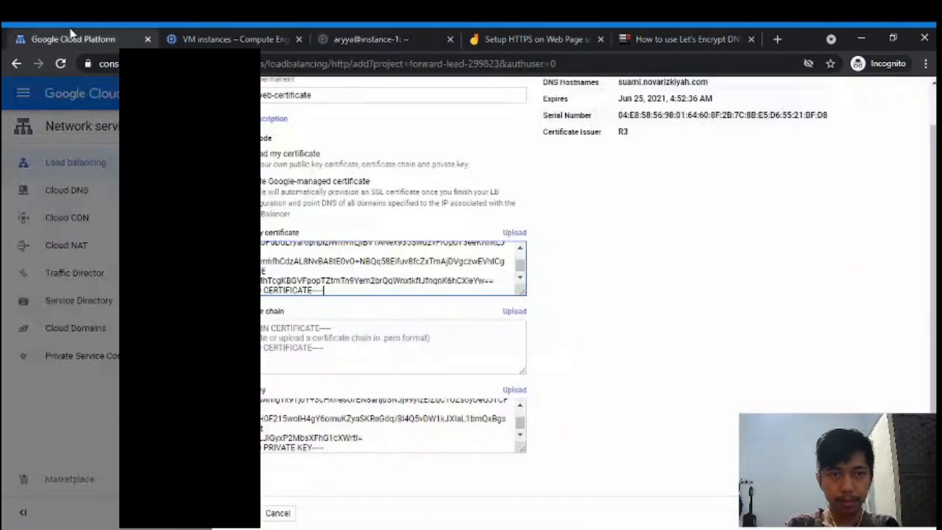
{"action": "left_click", "coordinate": [336, 328]}
{"action": "key", "text": "ctrl+v"}
{"action": "scroll", "coordinate": [502, 340], "scroll_direction": "down", "scroll_amount": 2}
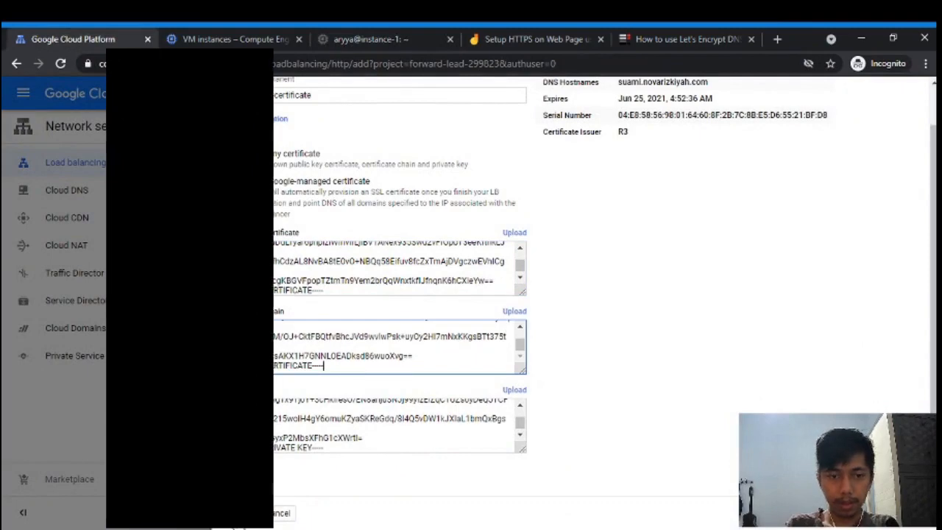
{"action": "left_click", "coordinate": [240, 513]}
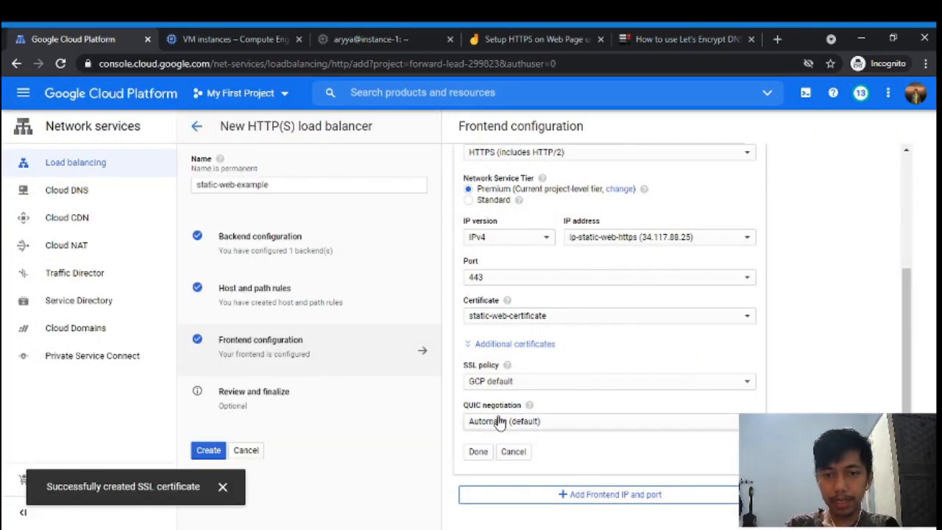
- Finish the HTTPS frontend and create the static-web-example load balancer
{"action": "left_click", "coordinate": [478, 452]}
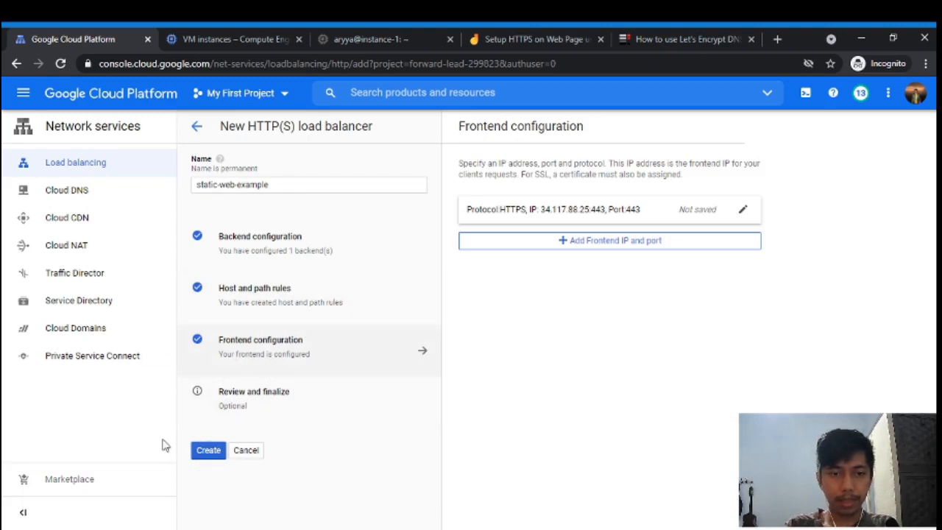
{"action": "left_click", "coordinate": [209, 451]}
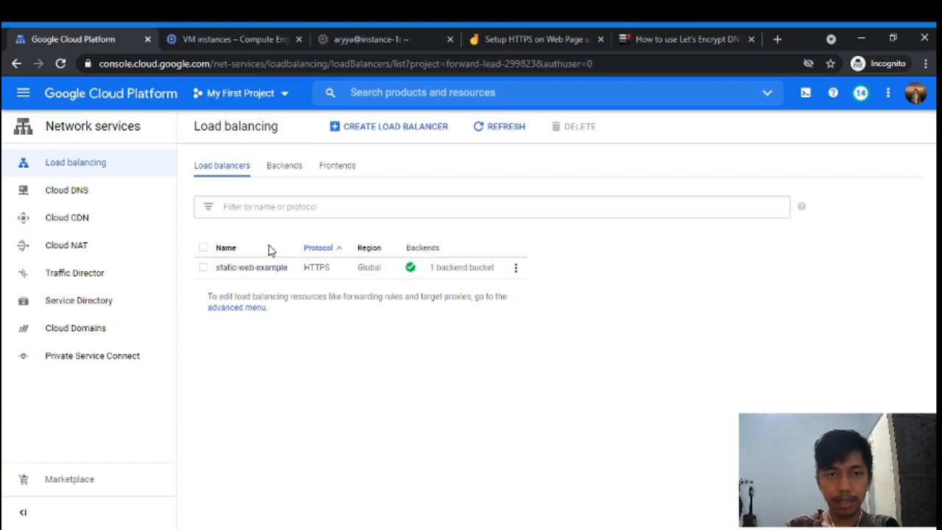
- Open the static-web-example details and copy its frontend address 34.117.88.25:443
{"action": "left_click", "coordinate": [254, 267]}
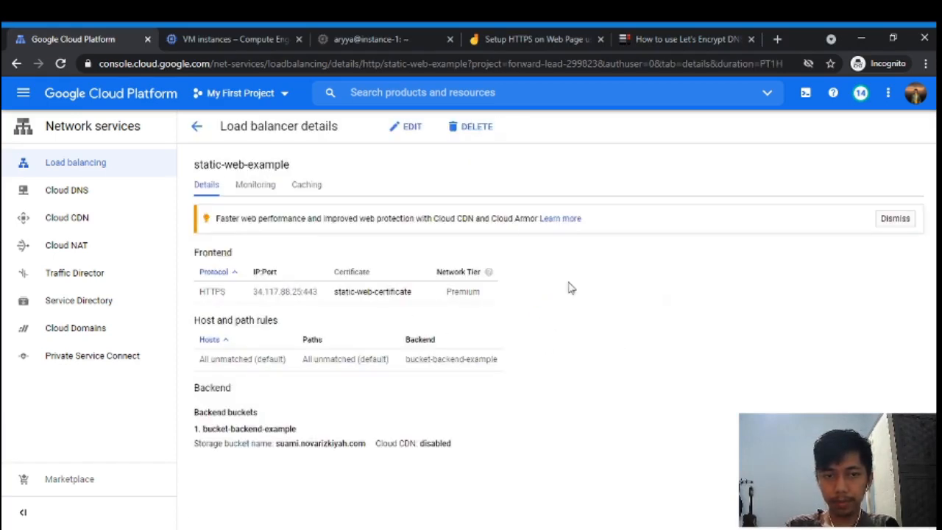
{"action": "left_click_drag", "start_coordinate": [252, 291], "coordinate": [318, 293]}
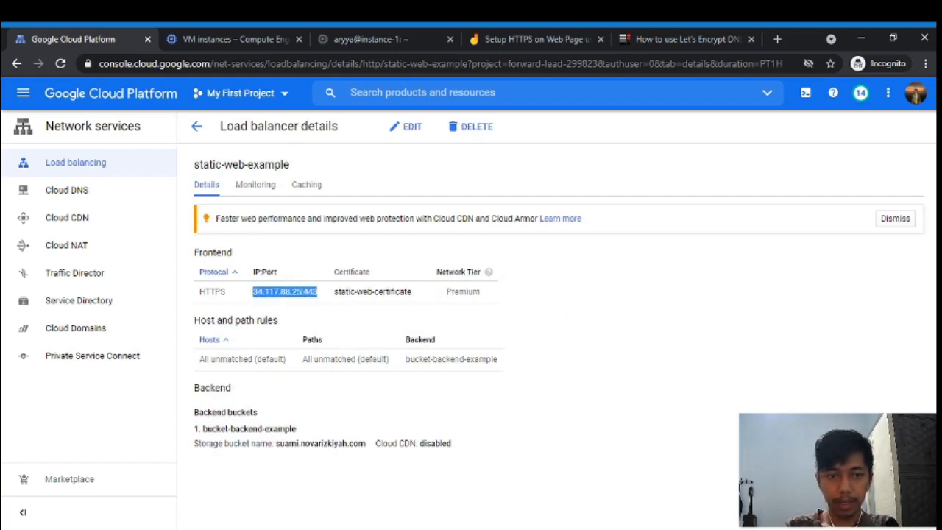
{"action": "left_click", "coordinate": [515, 529]}
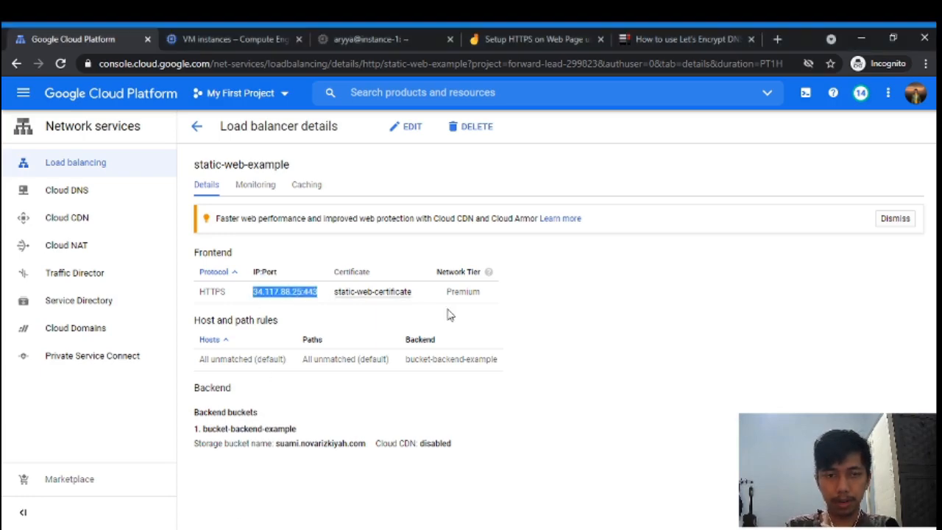
{"action": "left_click", "coordinate": [354, 39]}
- Ping the site's domain from the SSH terminal, then stop the ping
{"action": "left_click", "coordinate": [368, 391]}
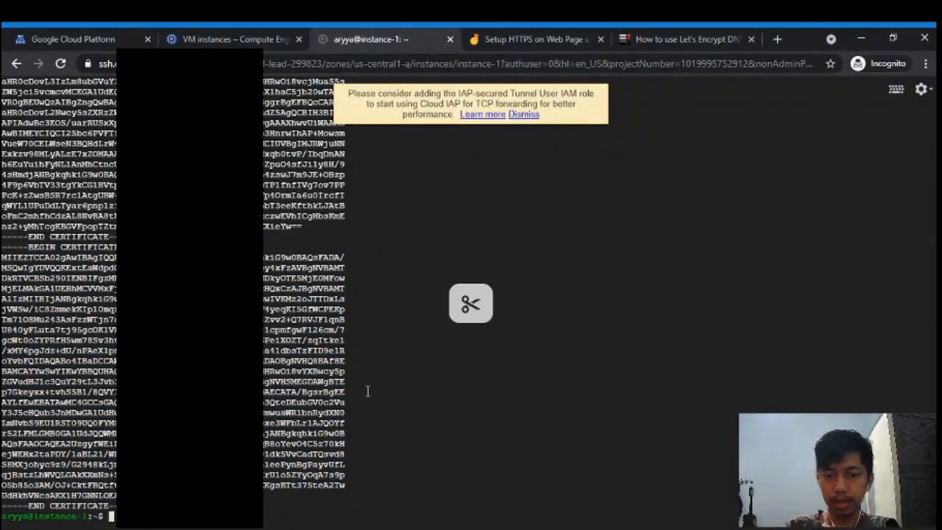
{"action": "type", "text": "p"}
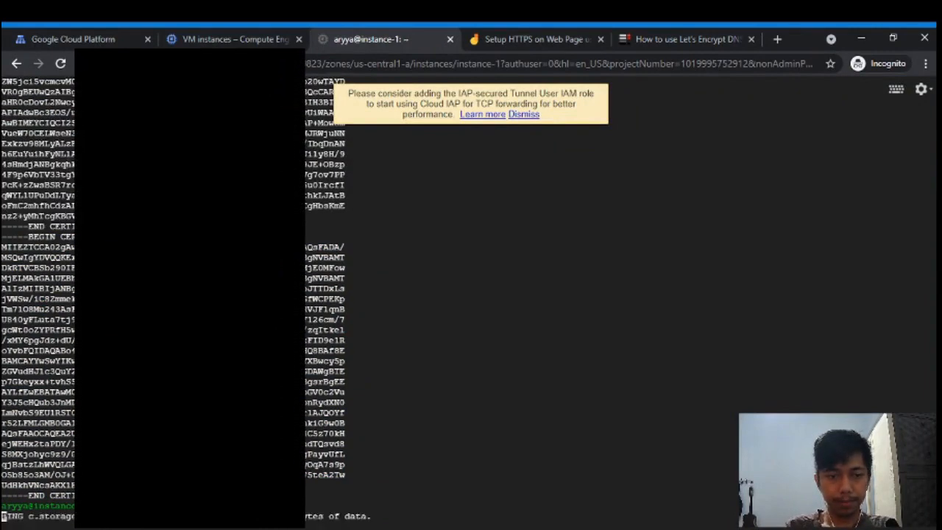
{"action": "key", "text": "Return"}
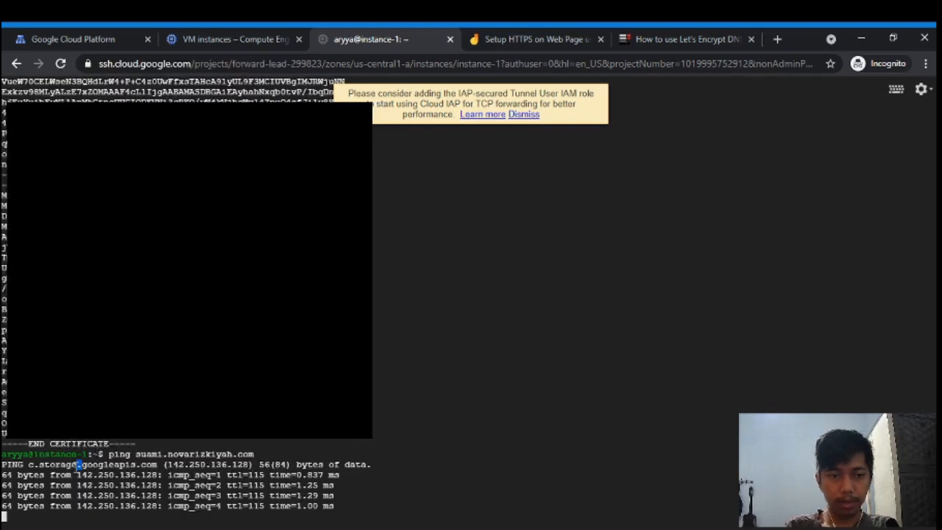
{"action": "triple_click", "coordinate": [68, 475]}
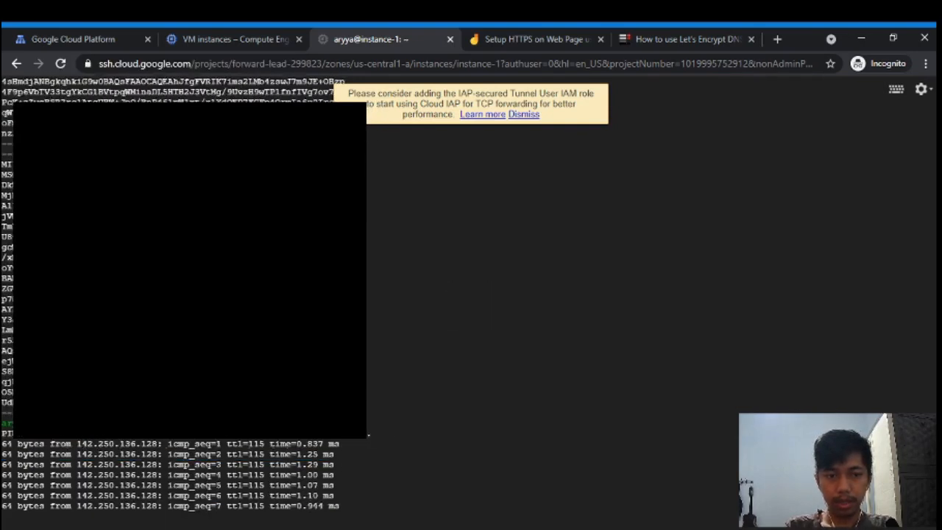
{"action": "key", "text": "ctrl+c"}
{"action": "key", "text": "ctrl+c"}
{"action": "key", "text": "ctrl+c"}
{"action": "key", "text": "ctrl+c"}
- Curl the site's domain over HTTPS and note the certificate error
{"action": "type", "text": "curl ht"}
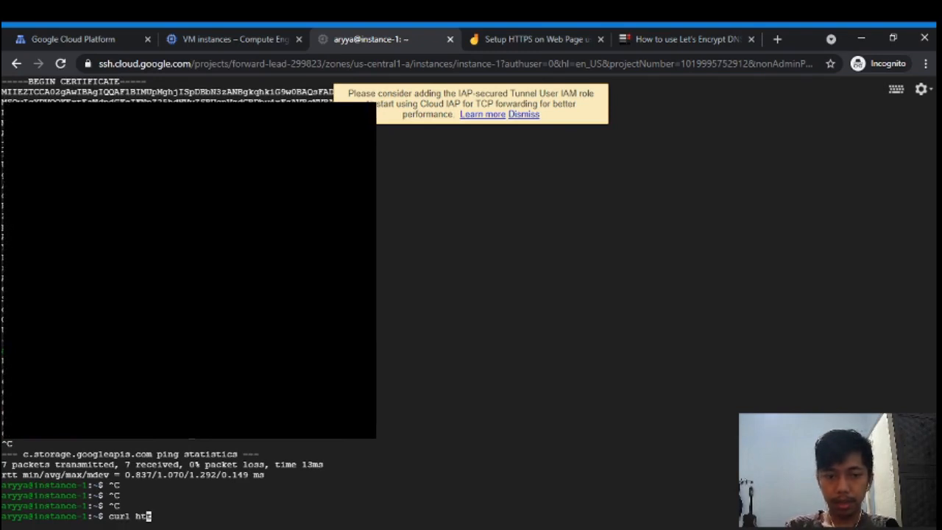
{"action": "type", "text": "tps://n"}
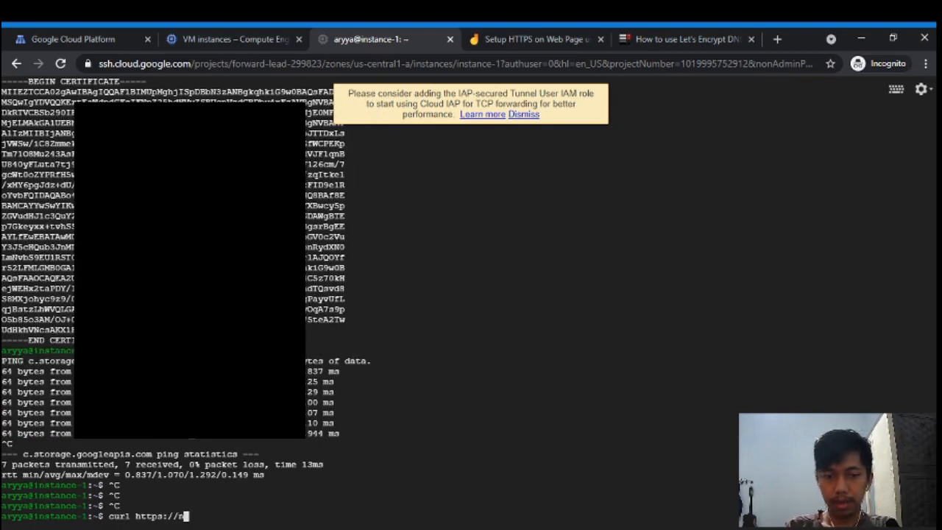
{"action": "key", "text": "BackSpace"}
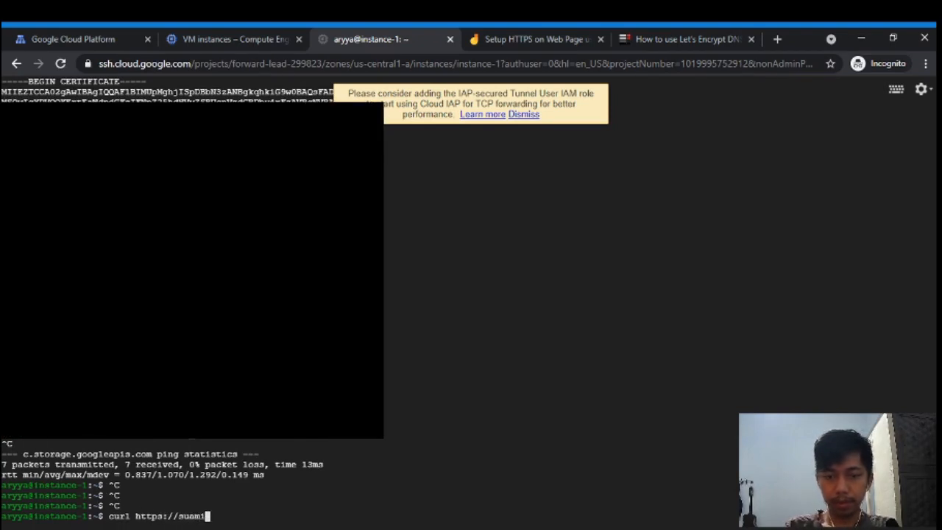
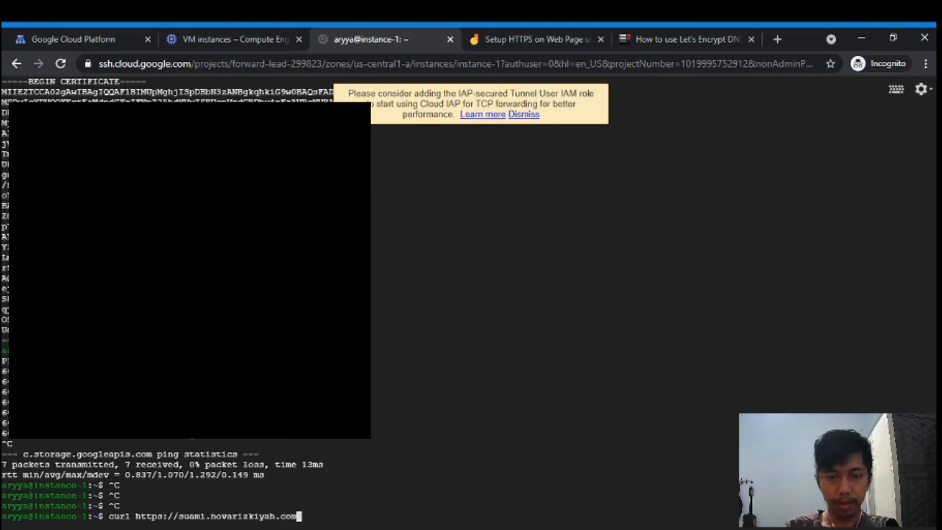
{"action": "key", "text": "Return"}
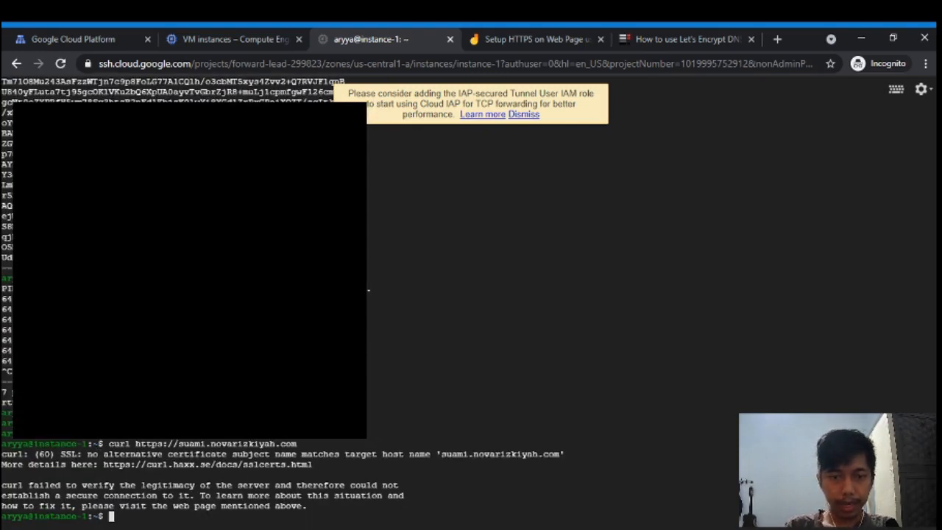
{"action": "triple_click", "coordinate": [90, 455]}
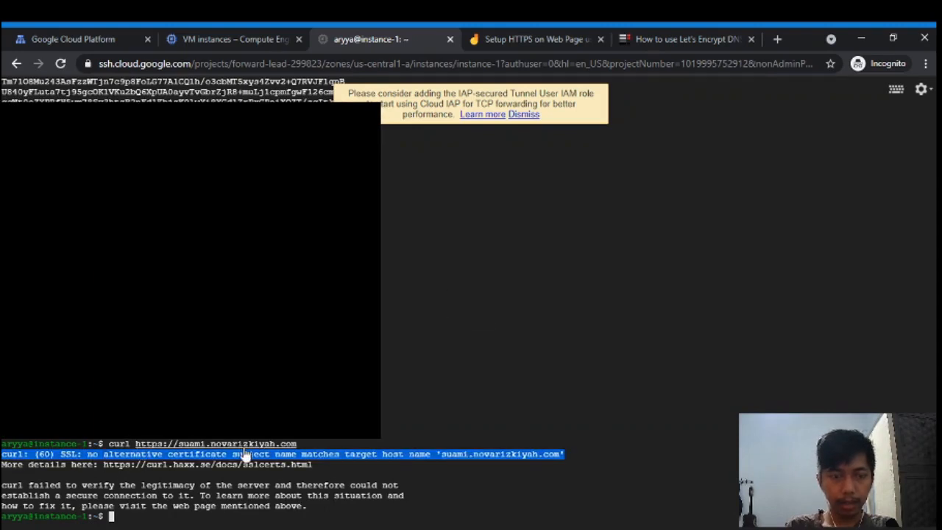
{"action": "left_click", "coordinate": [192, 478]}
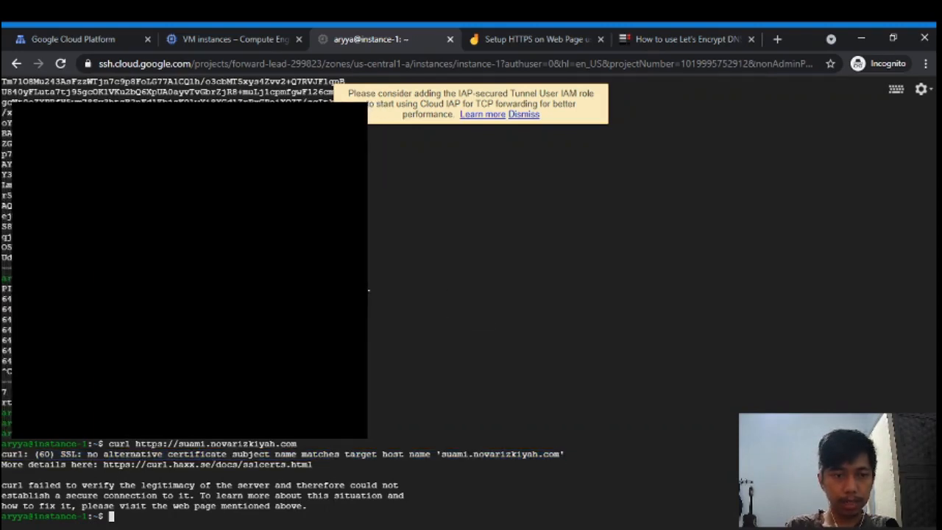
{"action": "triple_click", "coordinate": [368, 289]}
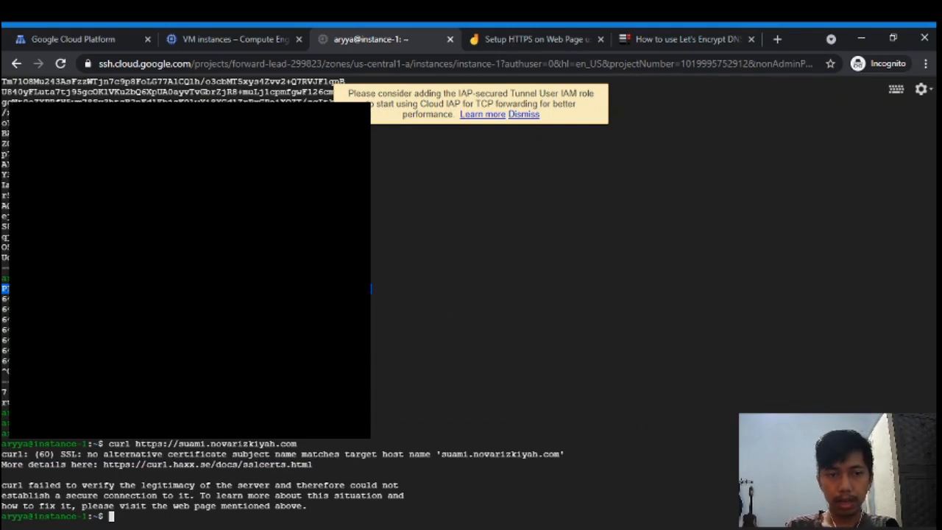
- Add an /etc/hosts entry mapping 34.117.88.25 to the site's domain and save it
{"action": "type", "text": "sudo "}
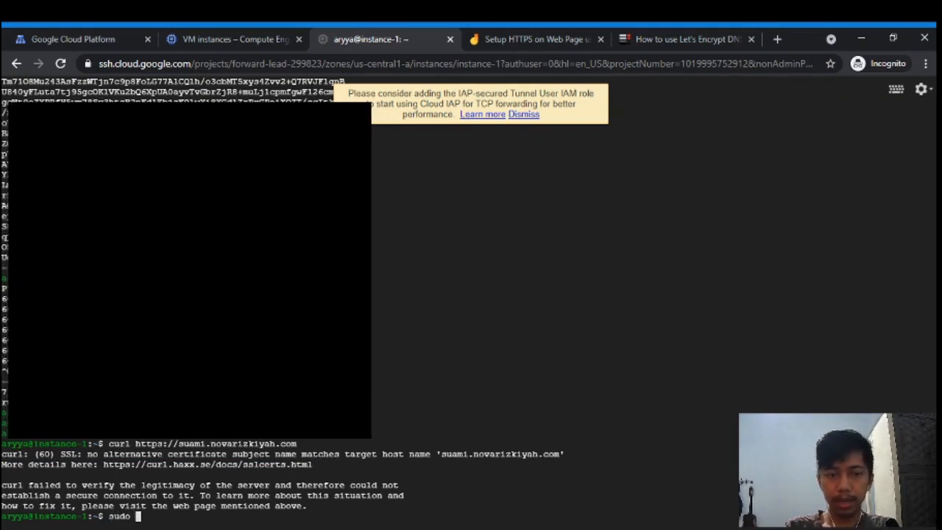
{"action": "type", "text": "nano /etc"}
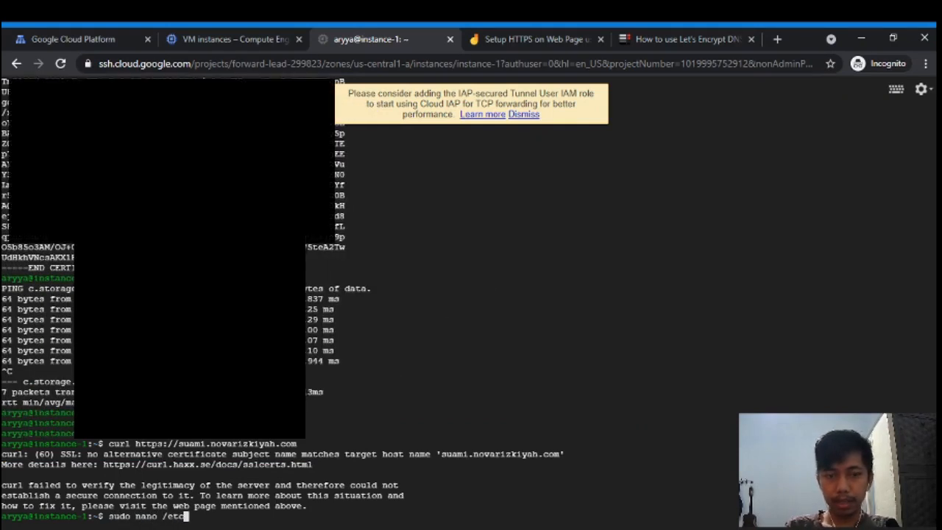
{"action": "type", "text": "/"}
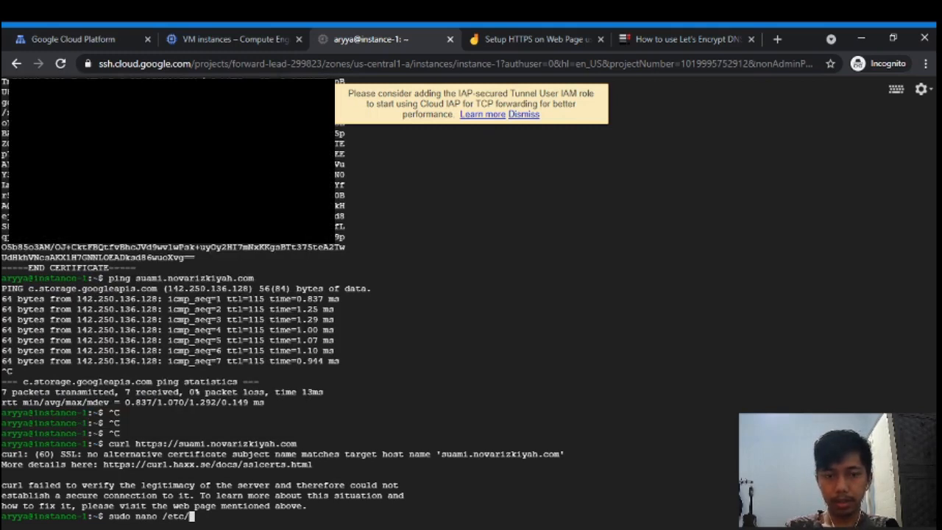
{"action": "type", "text": "hosts"}
{"action": "key", "text": "Return"}
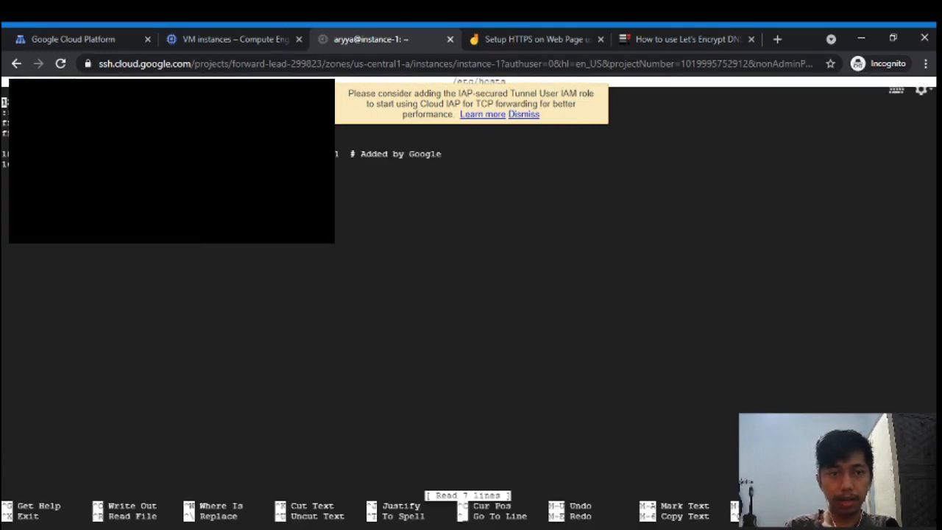
{"action": "left_click", "coordinate": [221, 39]}
{"action": "left_click", "coordinate": [53, 31]}
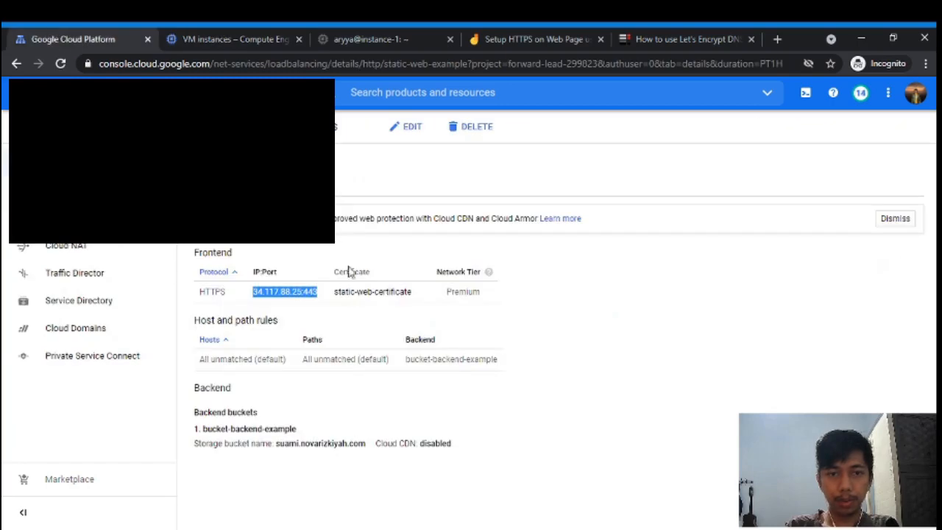
{"action": "left_click", "coordinate": [383, 39]}
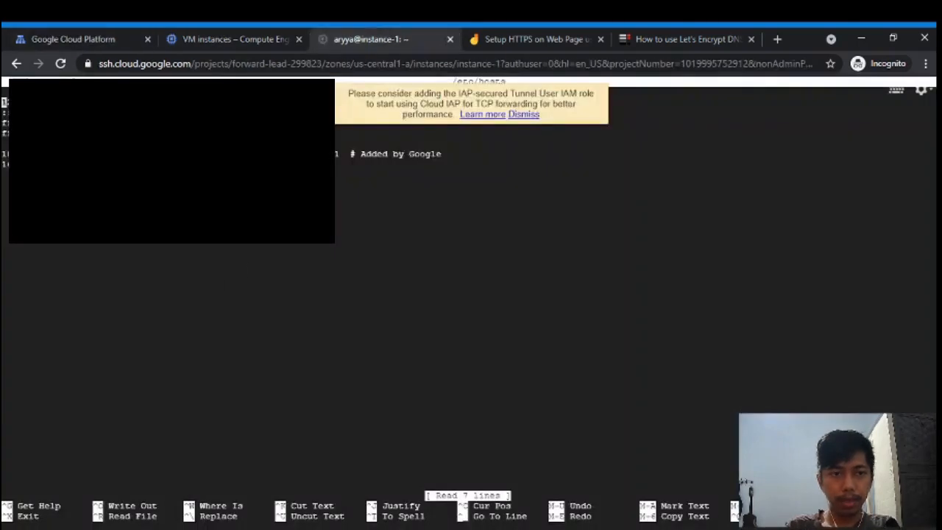
{"action": "key", "text": "Down"}
{"action": "key", "text": "Down"}
{"action": "key", "text": "Down"}
{"action": "key", "text": "Down"}
{"action": "key", "text": "Down"}
{"action": "key", "text": "Down"}
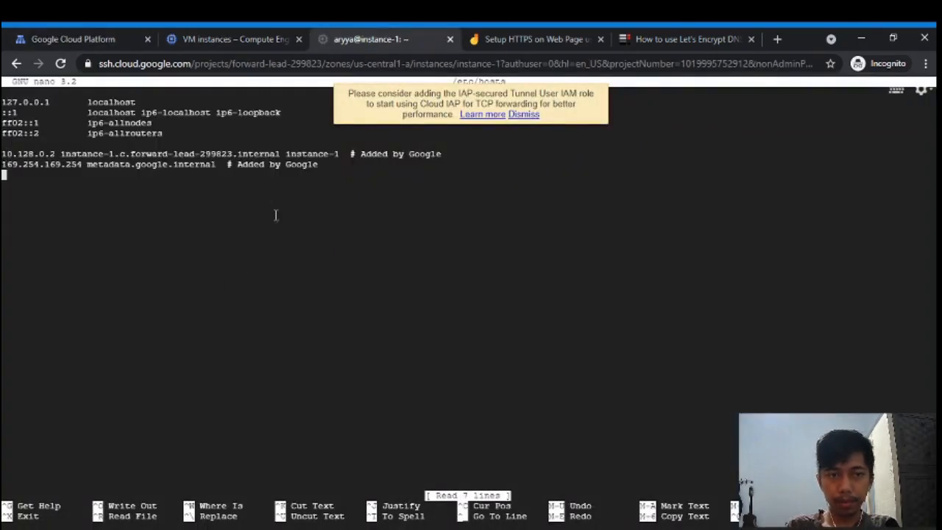
{"action": "key", "text": "ctrl+v"}
{"action": "key", "text": "BackSpace"}
{"action": "key", "text": "BackSpace"}
{"action": "key", "text": "BackSpace"}
{"action": "key", "text": "BackSpace"}
{"action": "key", "text": "BackSpace"}
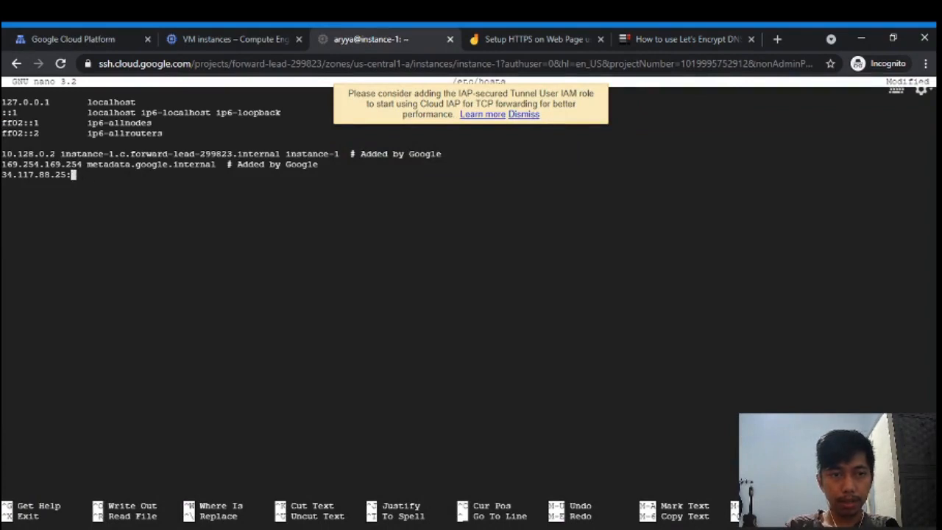
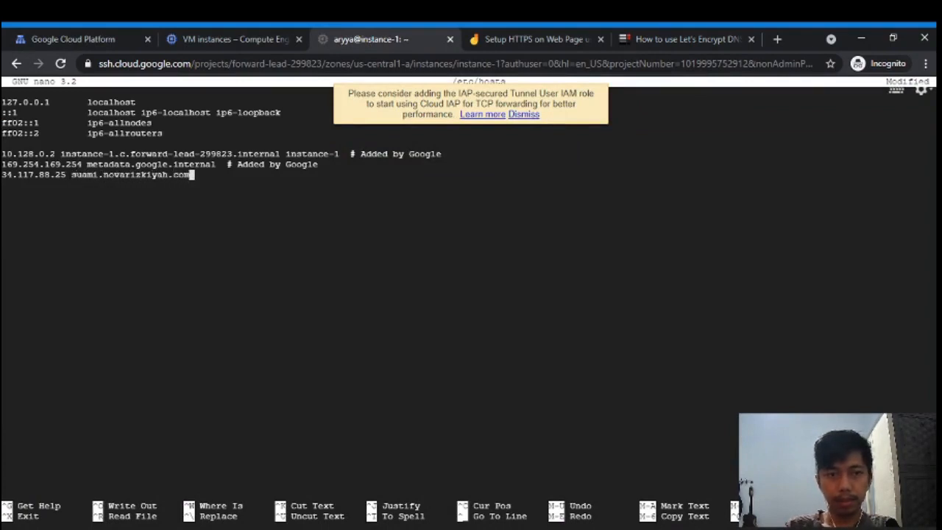
{"action": "key", "text": "ctrl+x"}
{"action": "key", "text": "y"}
{"action": "key", "text": "Return"}
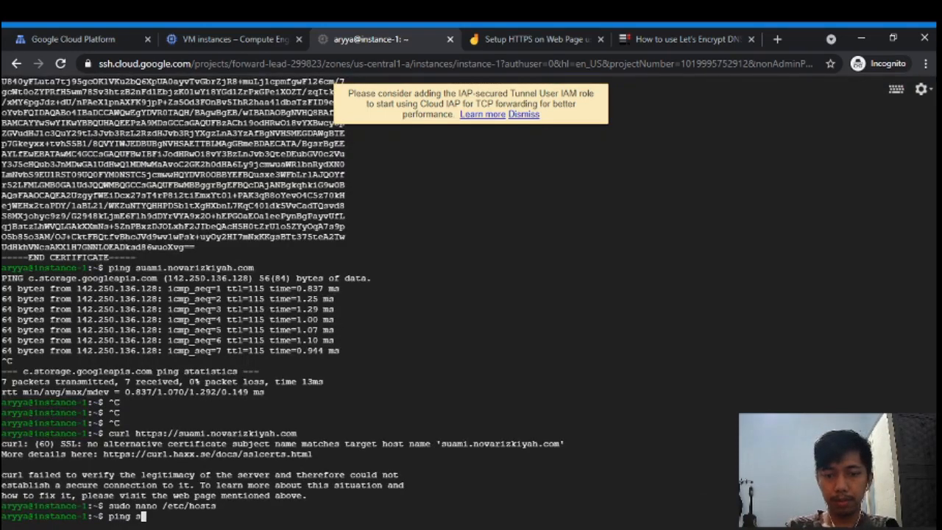
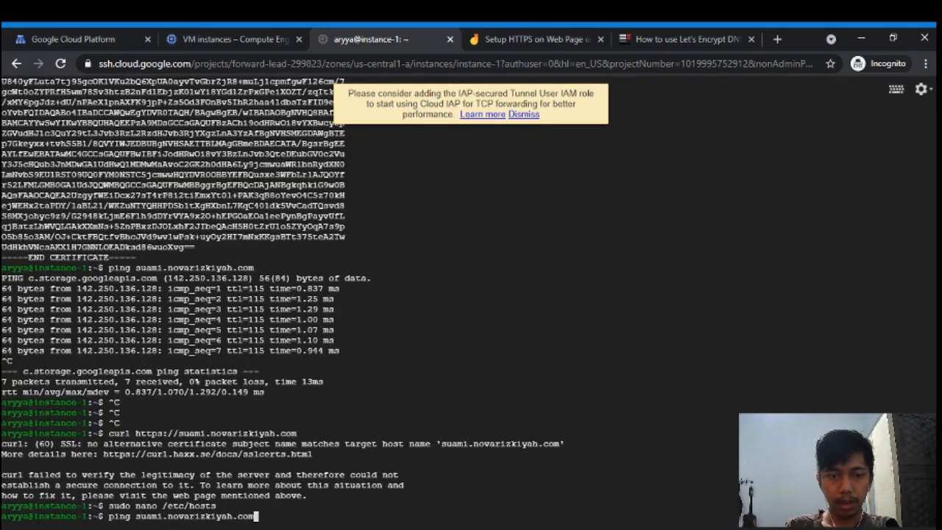
- Ping the domain again, then curl it and its root path, getting 404 Not Found
{"action": "key", "text": "Return"}
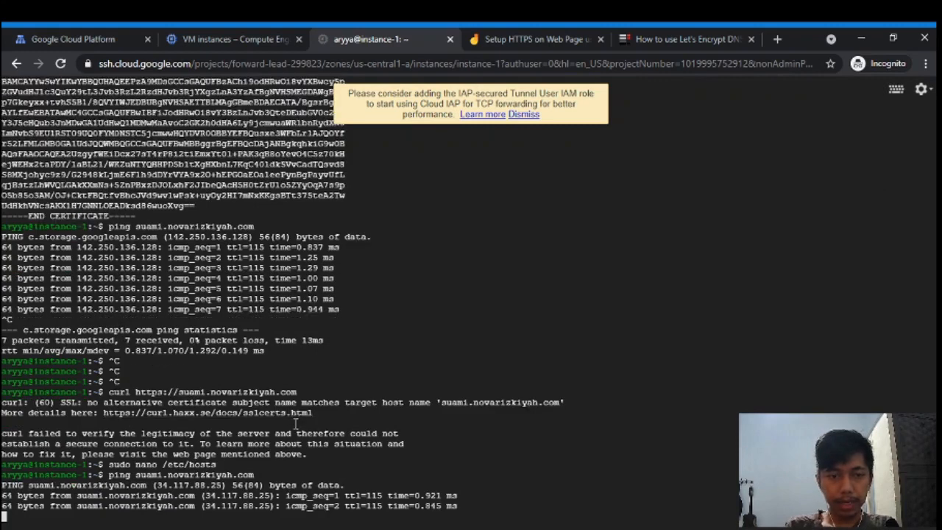
{"action": "key", "text": "ctrl+c"}
{"action": "key", "text": "Up"}
{"action": "key", "text": "Up"}
{"action": "key", "text": "Up"}
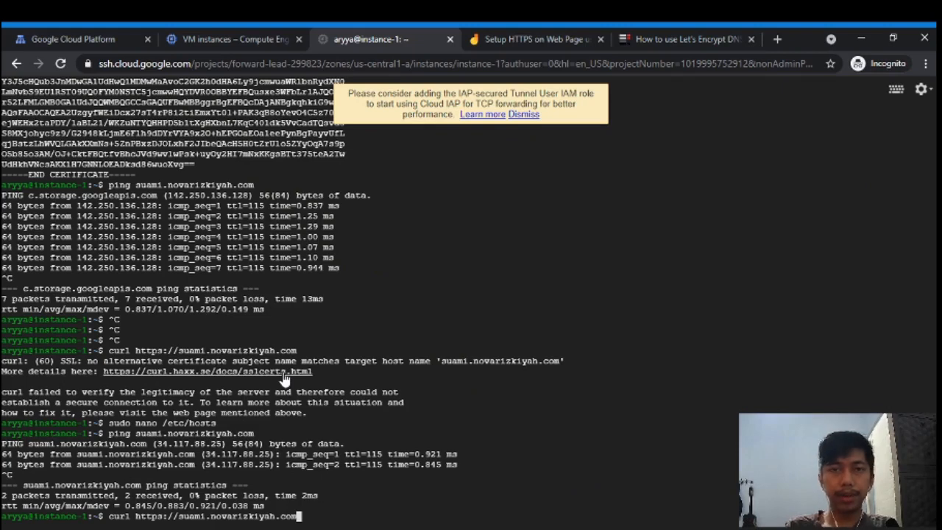
{"action": "key", "text": "Return"}
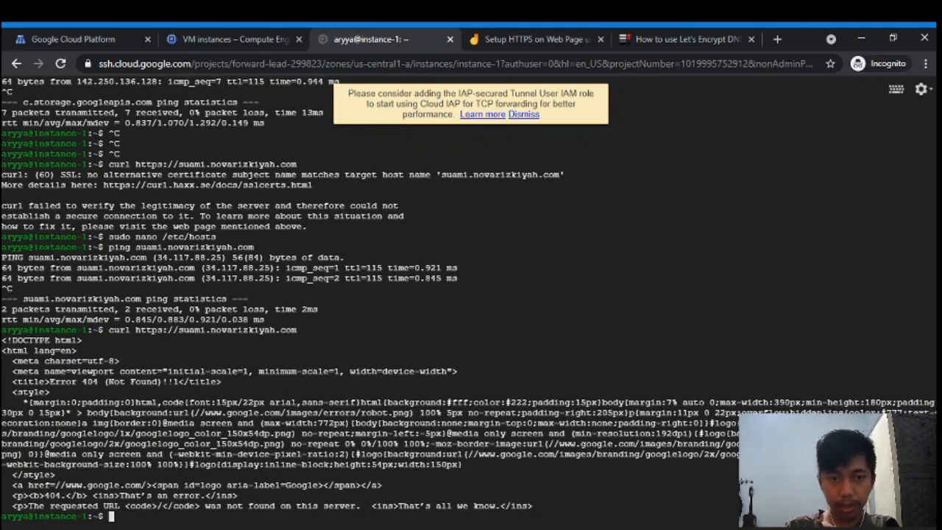
{"action": "key", "text": "Up"}
{"action": "type", "text": "/"}
{"action": "key", "text": "Return"}
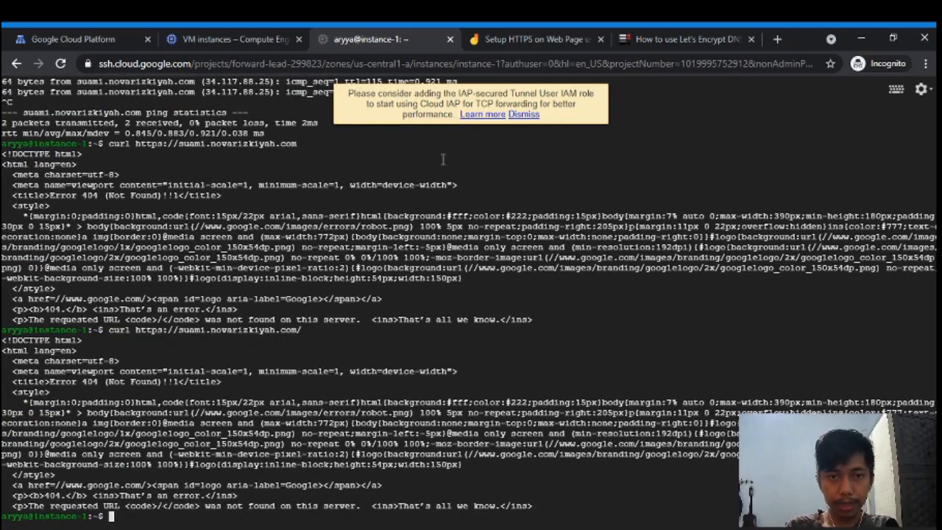
{"action": "scroll", "coordinate": [442, 159], "scroll_direction": "up", "scroll_amount": 9}
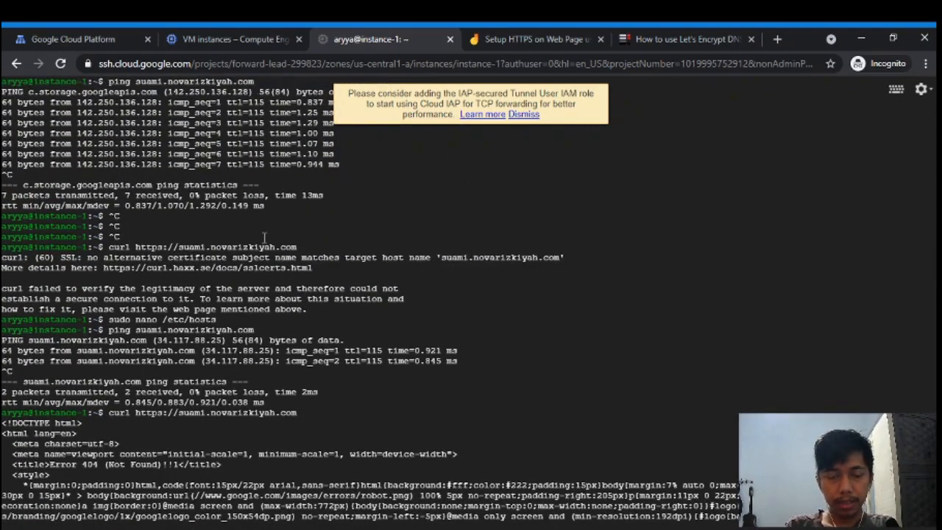
{"action": "scroll", "coordinate": [309, 250], "scroll_direction": "down", "scroll_amount": 9}
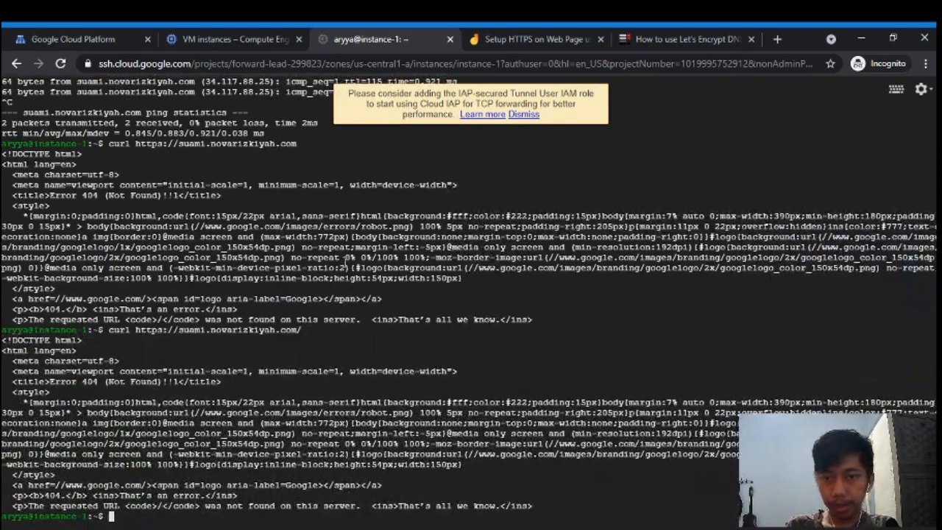
- Edit static-web-example and add a host and path rule for the site's domain
{"action": "left_click", "coordinate": [66, 39]}
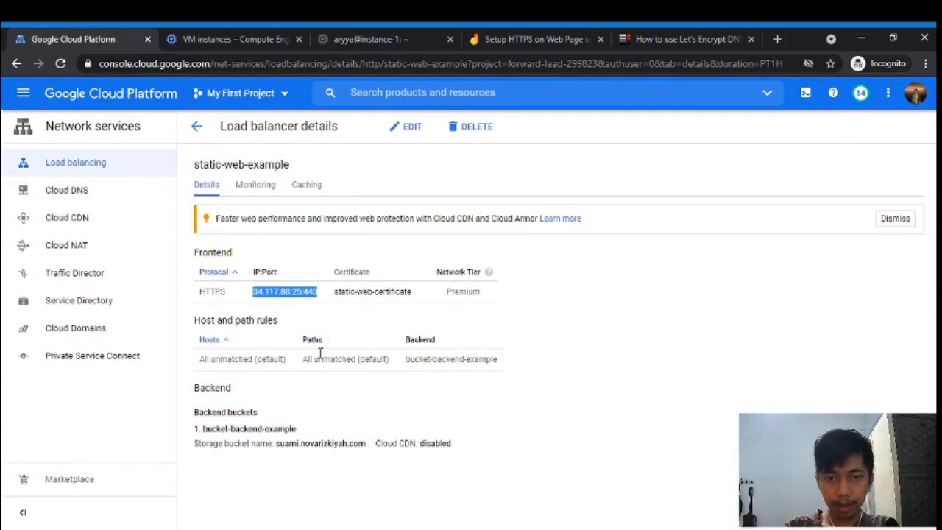
{"action": "left_click", "coordinate": [412, 130]}
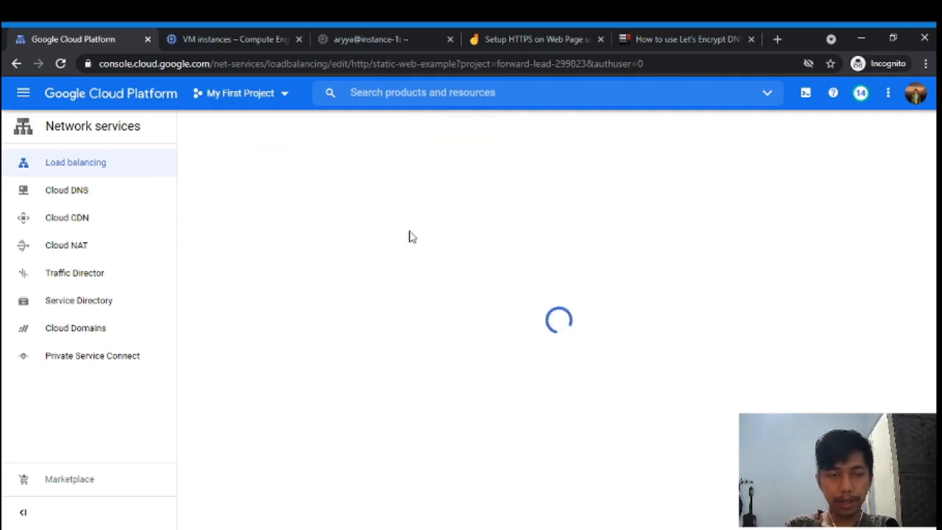
{"action": "left_click", "coordinate": [321, 231]}
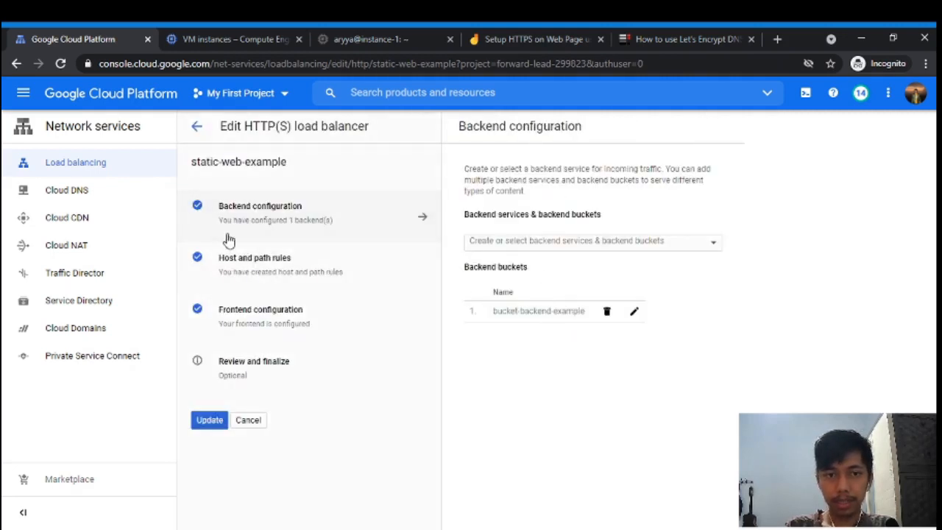
{"action": "left_click", "coordinate": [258, 274]}
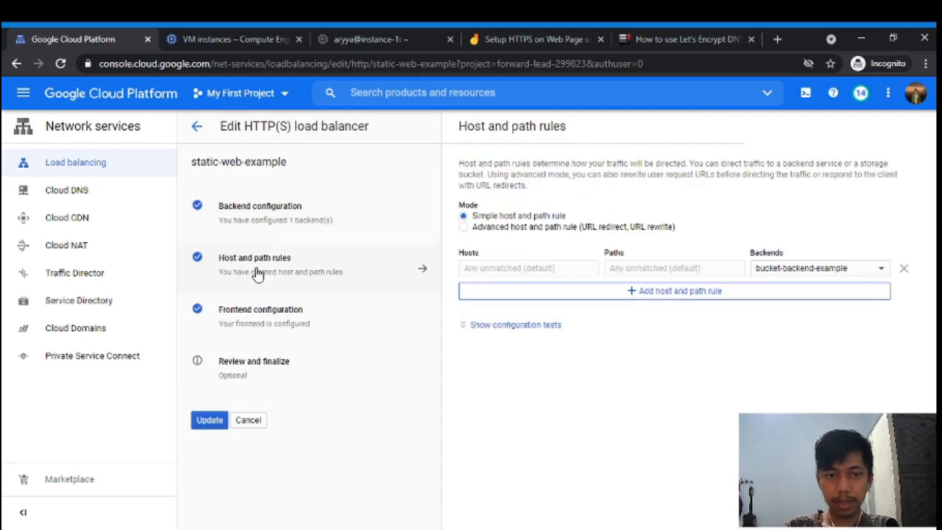
{"action": "left_click", "coordinate": [589, 293]}
{"action": "type", "text": "/"}
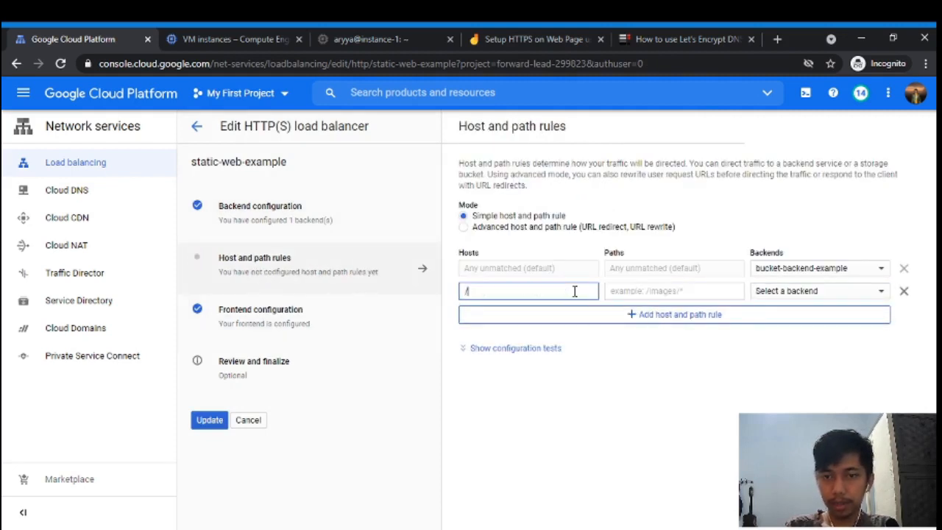
{"action": "left_click", "coordinate": [680, 290]}
{"action": "left_click", "coordinate": [563, 290]}
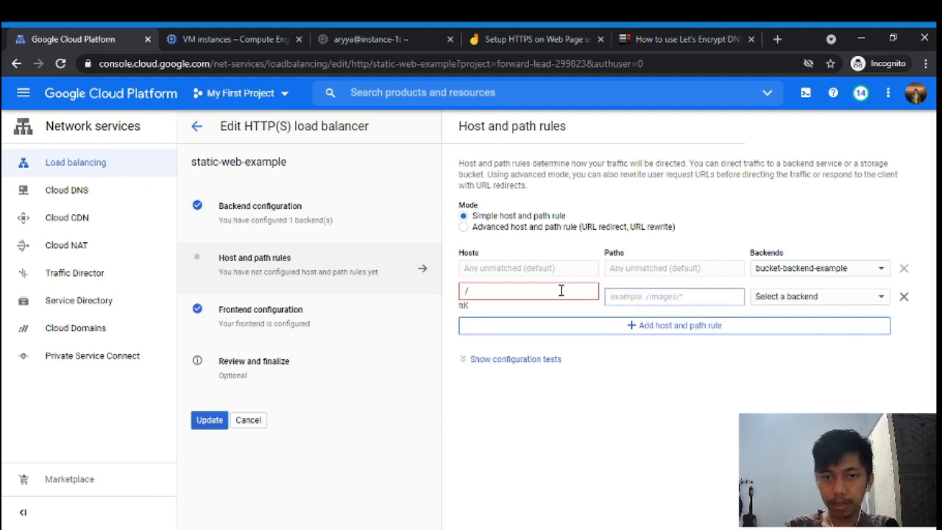
{"action": "key", "text": "BackSpace"}
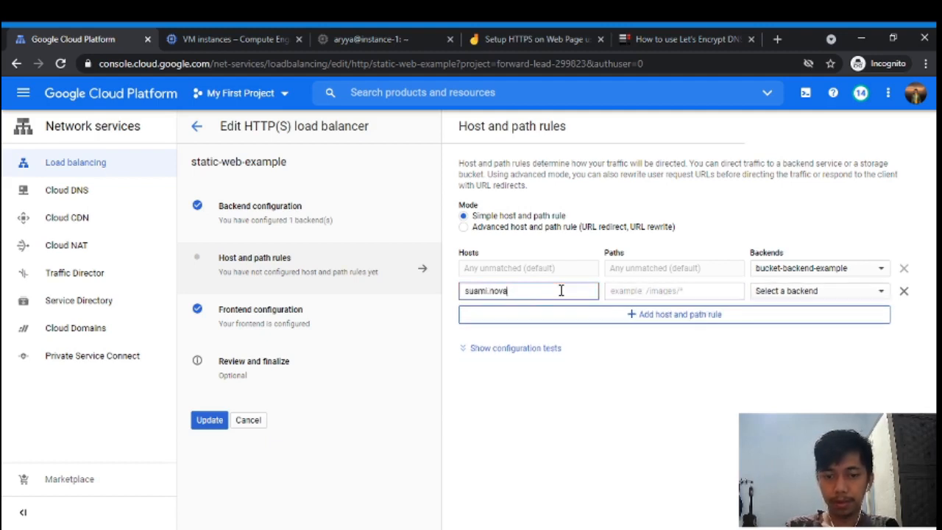
{"action": "key", "text": "Return"}
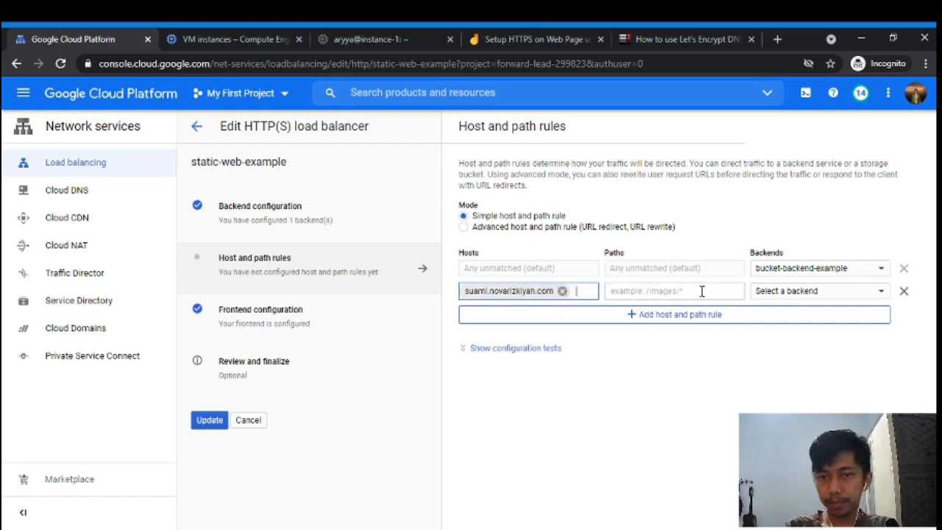
- Give the rule path /* and backend bucket-backend-example, then update the load balancer
{"action": "left_click", "coordinate": [703, 291]}
{"action": "type", "text": "/*"}
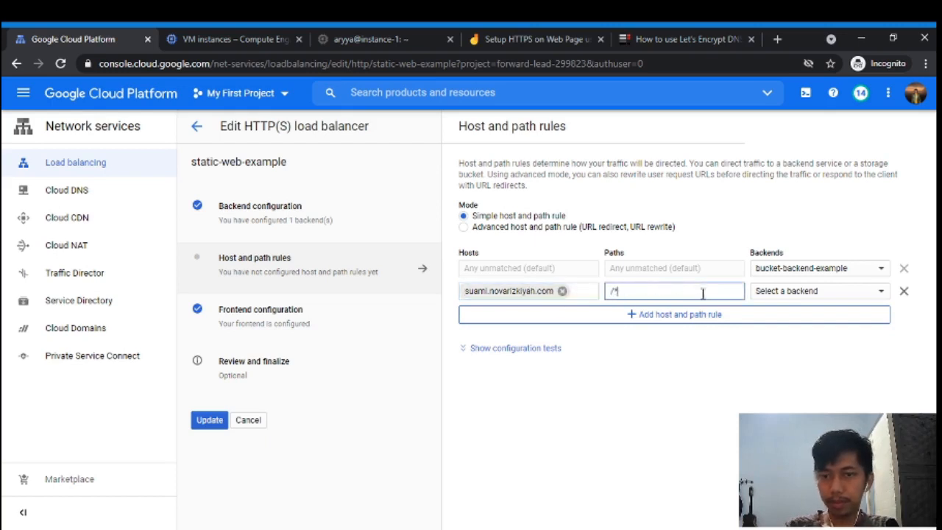
{"action": "left_click", "coordinate": [813, 291]}
{"action": "mouse_move", "coordinate": [786, 310]}
{"action": "left_click", "coordinate": [725, 317]}
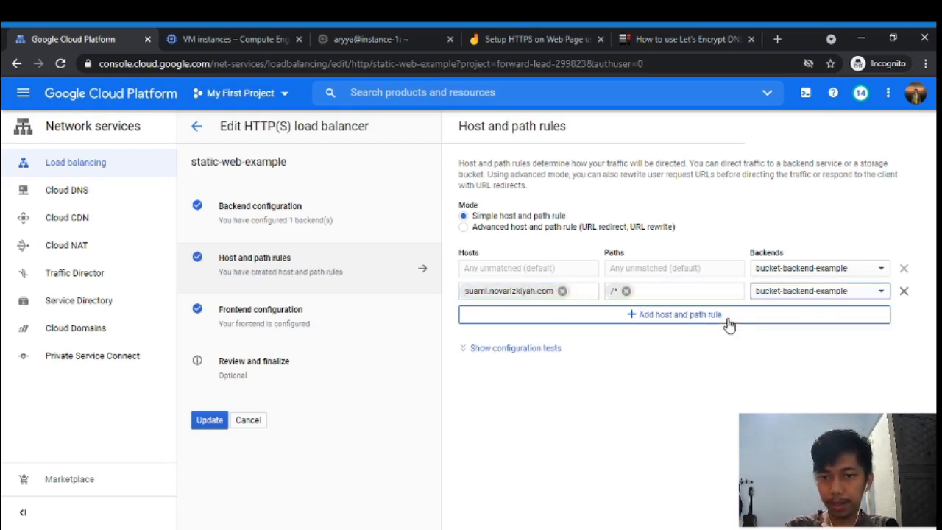
{"action": "left_click", "coordinate": [299, 316]}
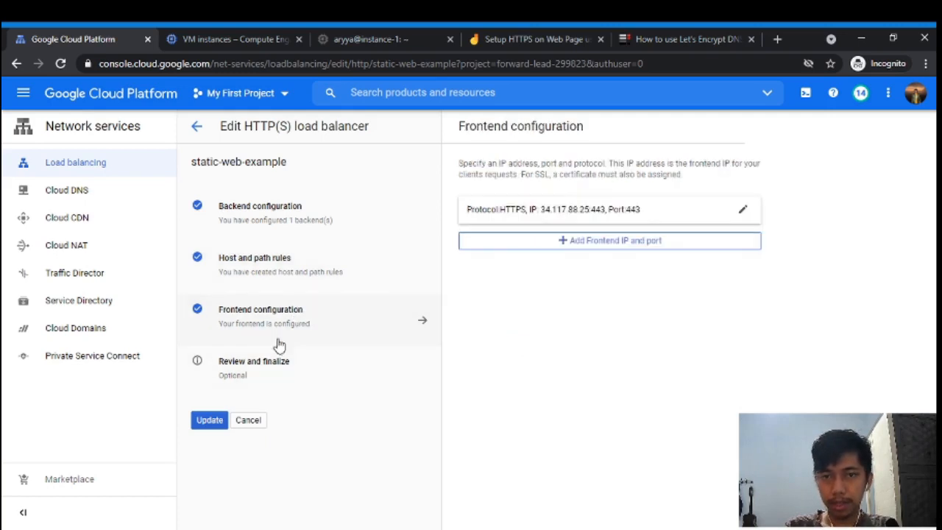
{"action": "left_click", "coordinate": [208, 419]}
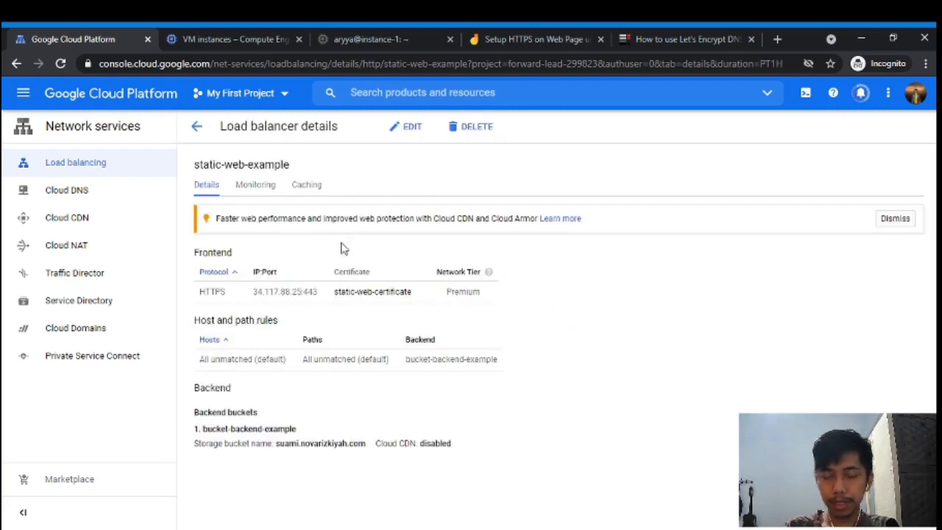
- Open Cloud Storage, open the bucket named after the site's domain and select its name
{"action": "left_click", "coordinate": [434, 92]}
{"action": "type", "text": "cloud storag"}
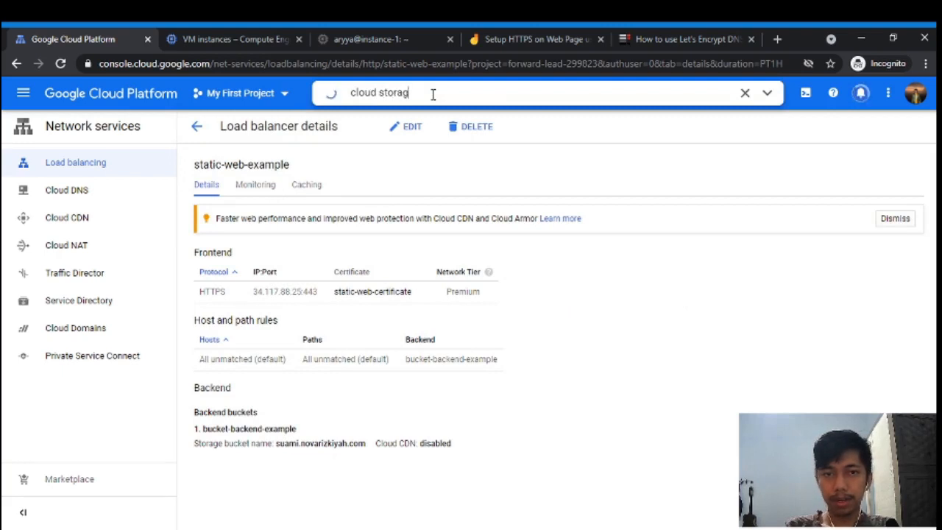
{"action": "type", "text": "e"}
{"action": "left_click", "coordinate": [400, 155]}
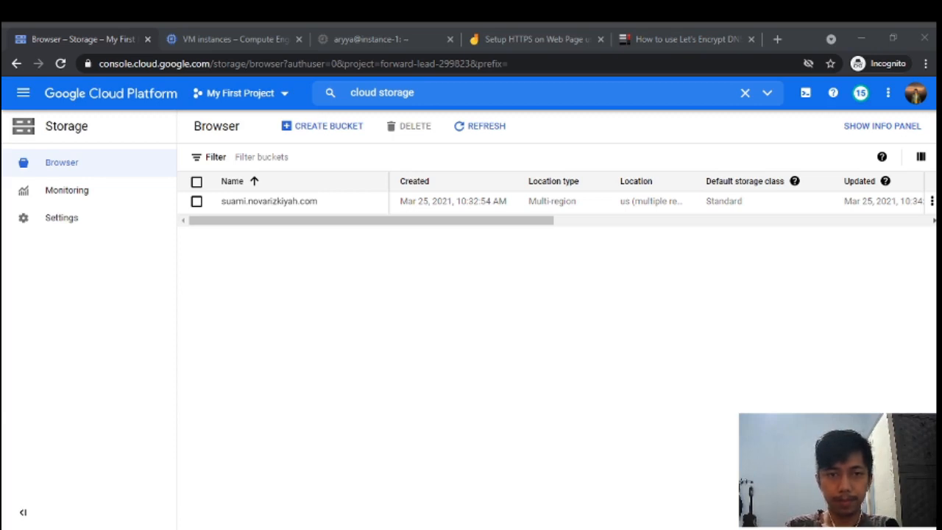
{"action": "left_click", "coordinate": [406, 276]}
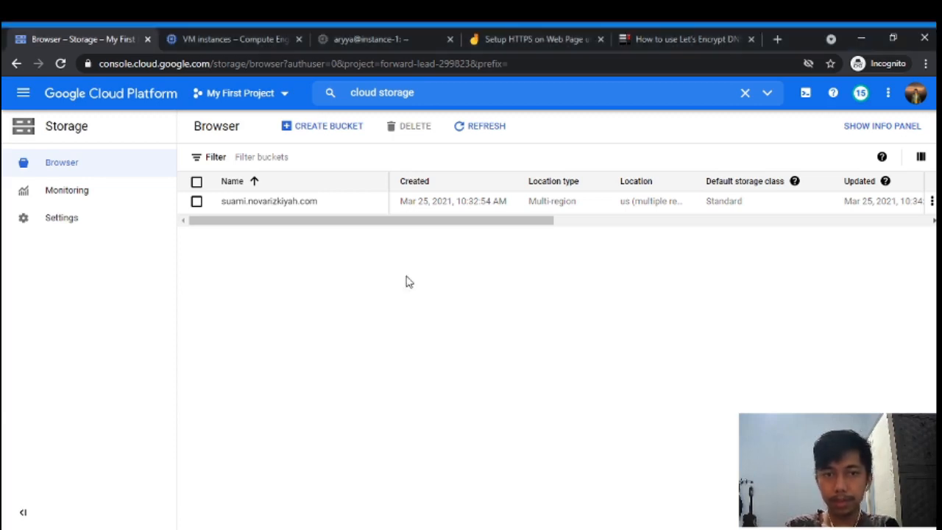
{"action": "left_click", "coordinate": [246, 201]}
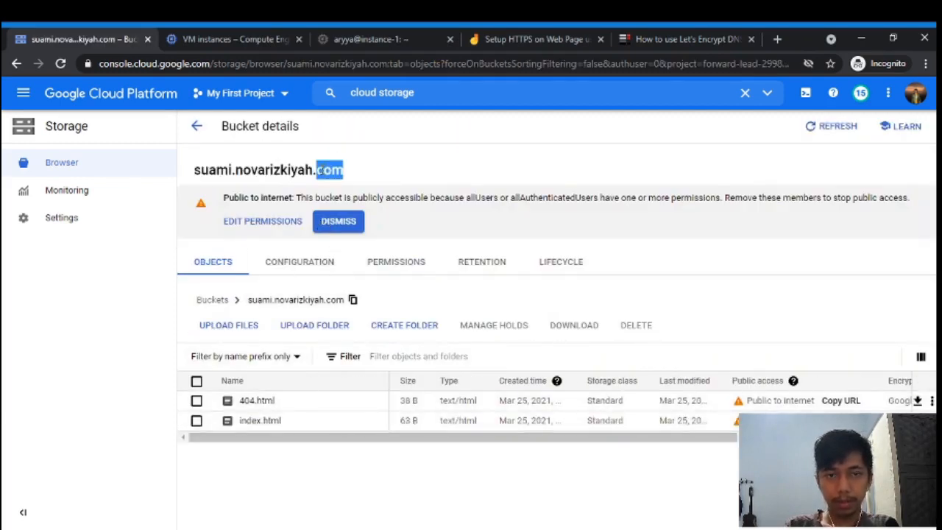
{"action": "triple_click", "coordinate": [322, 172]}
{"action": "key", "text": "ctrl+c"}
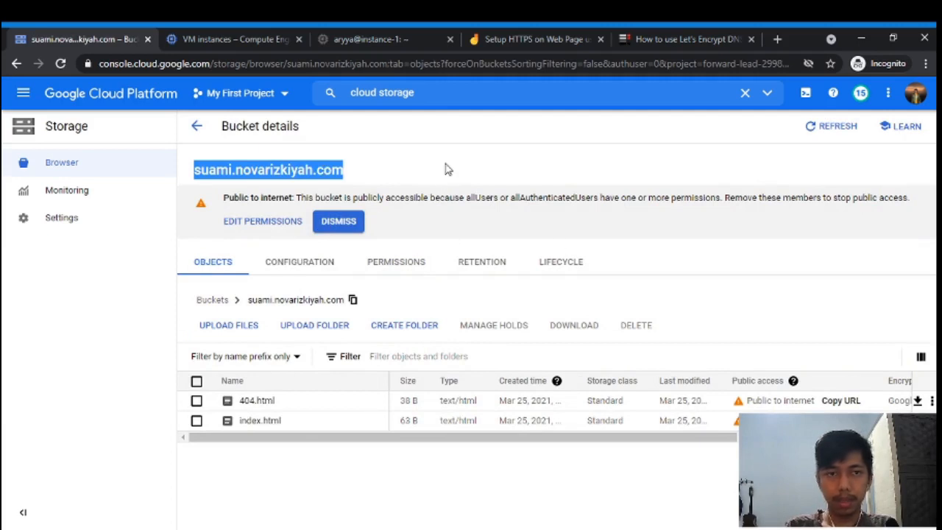
{"action": "left_click", "coordinate": [422, 93]}
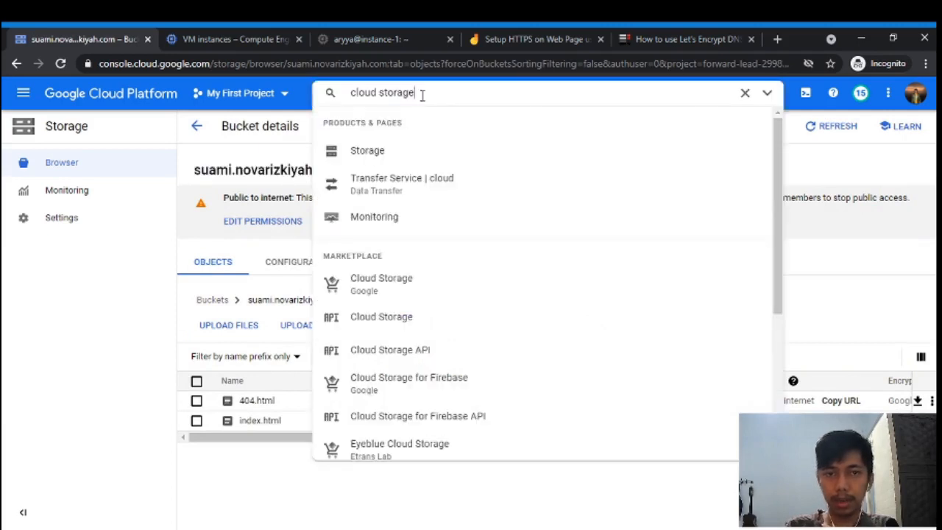
{"action": "key", "text": "ctrl+a"}
{"action": "type", "text": "https:"}
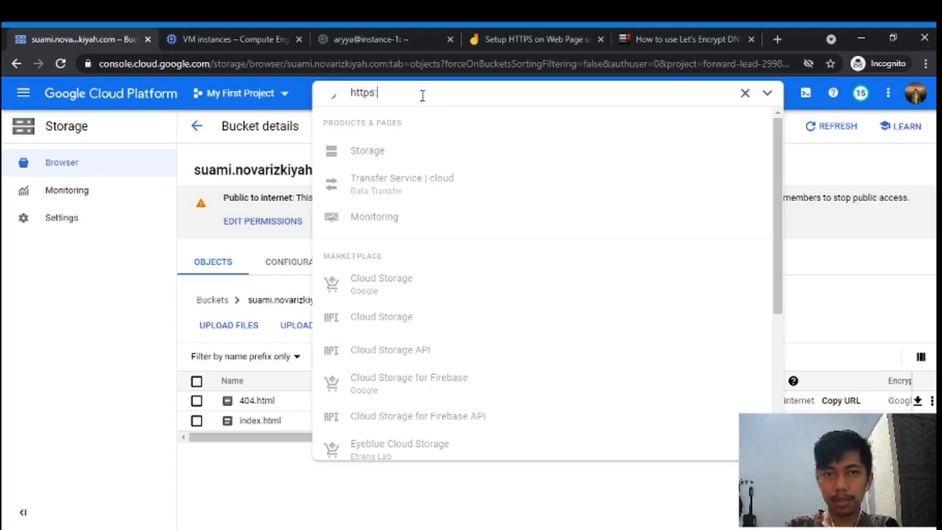
{"action": "type", "text": "//"}
{"action": "key", "text": "ctrl+v"}
{"action": "key", "text": "ctrl+a"}
{"action": "key", "text": "ctrl+c"}
{"action": "key", "text": "ctrl+t"}
{"action": "key", "text": "ctrl+v"}
{"action": "key", "text": "Return"}
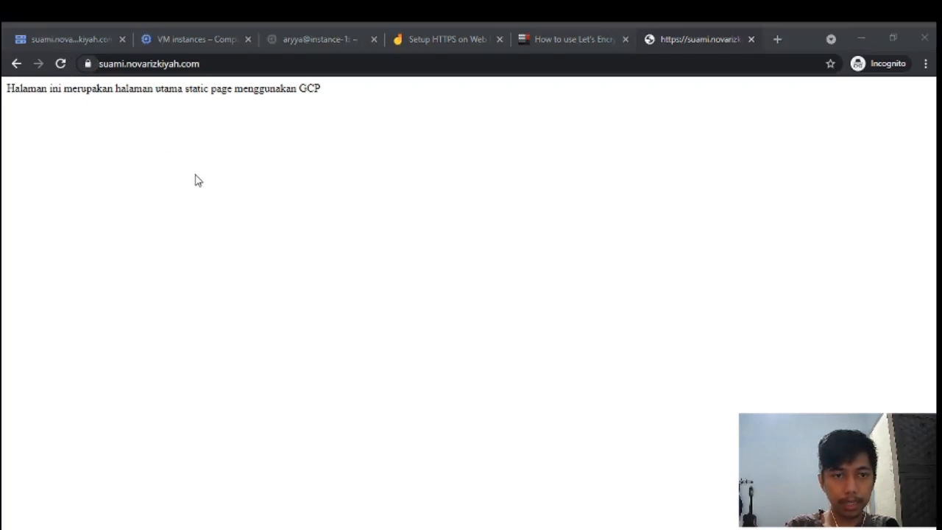
- Return to the browser and switch to the Setup HTTPS Jamboard diagram
{"action": "left_click", "coordinate": [278, 373]}
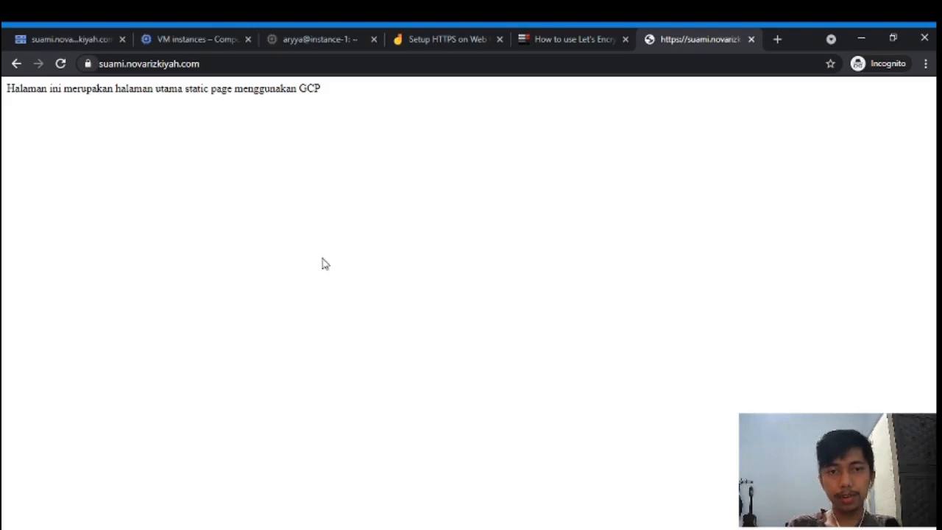
{"action": "left_click", "coordinate": [447, 40]}
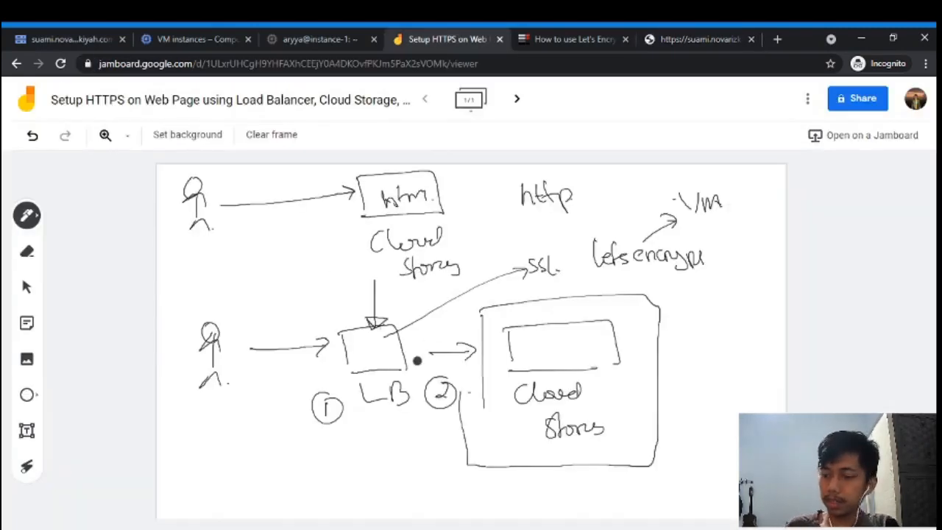
- Draw check marks under LB and Cloud Storage and an ellipse around 'Letsencrypt'
{"action": "mouse_move", "coordinate": [363, 421]}
{"action": "left_mouse_down"}
{"action": "mouse_move", "coordinate": [367, 438]}
{"action": "mouse_move", "coordinate": [394, 419]}
{"action": "left_mouse_up"}
{"action": "left_click_drag", "start_coordinate": [544, 450], "coordinate": [577, 448]}
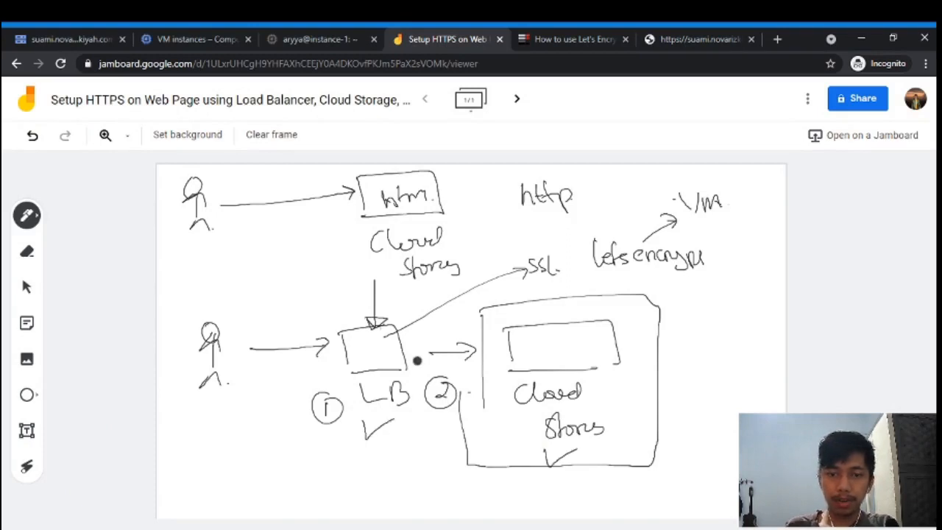
{"action": "mouse_move", "coordinate": [722, 234]}
{"action": "left_mouse_down"}
{"action": "mouse_move", "coordinate": [568, 254]}
{"action": "mouse_move", "coordinate": [743, 265]}
{"action": "mouse_move", "coordinate": [706, 230]}
{"action": "left_mouse_up"}
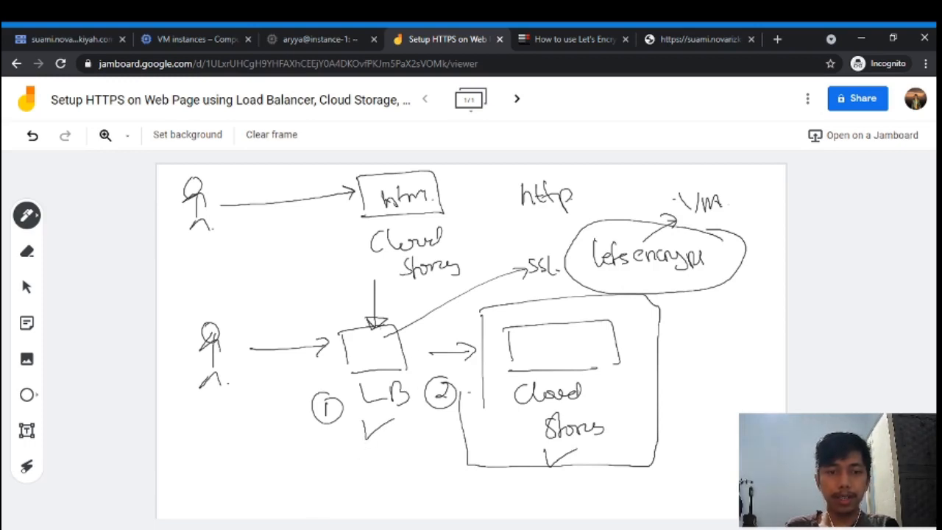
{"action": "left_click", "coordinate": [322, 527]}
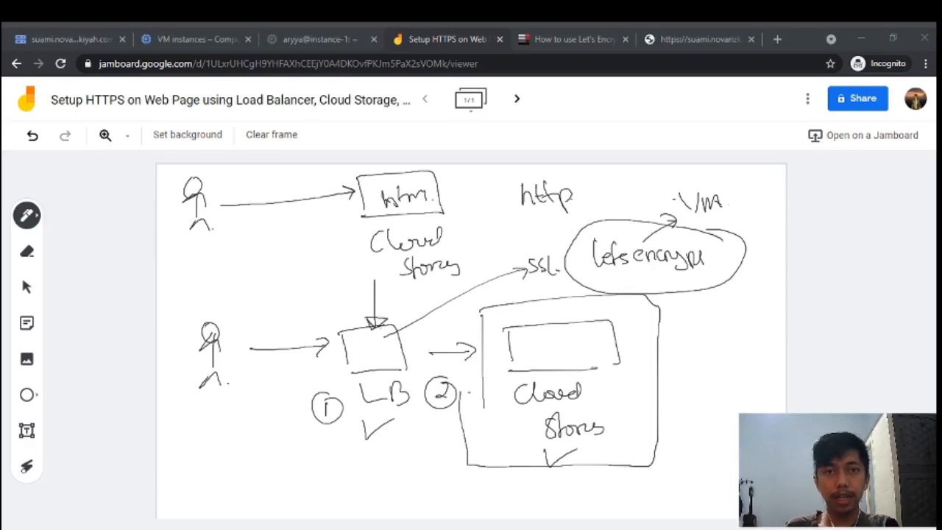